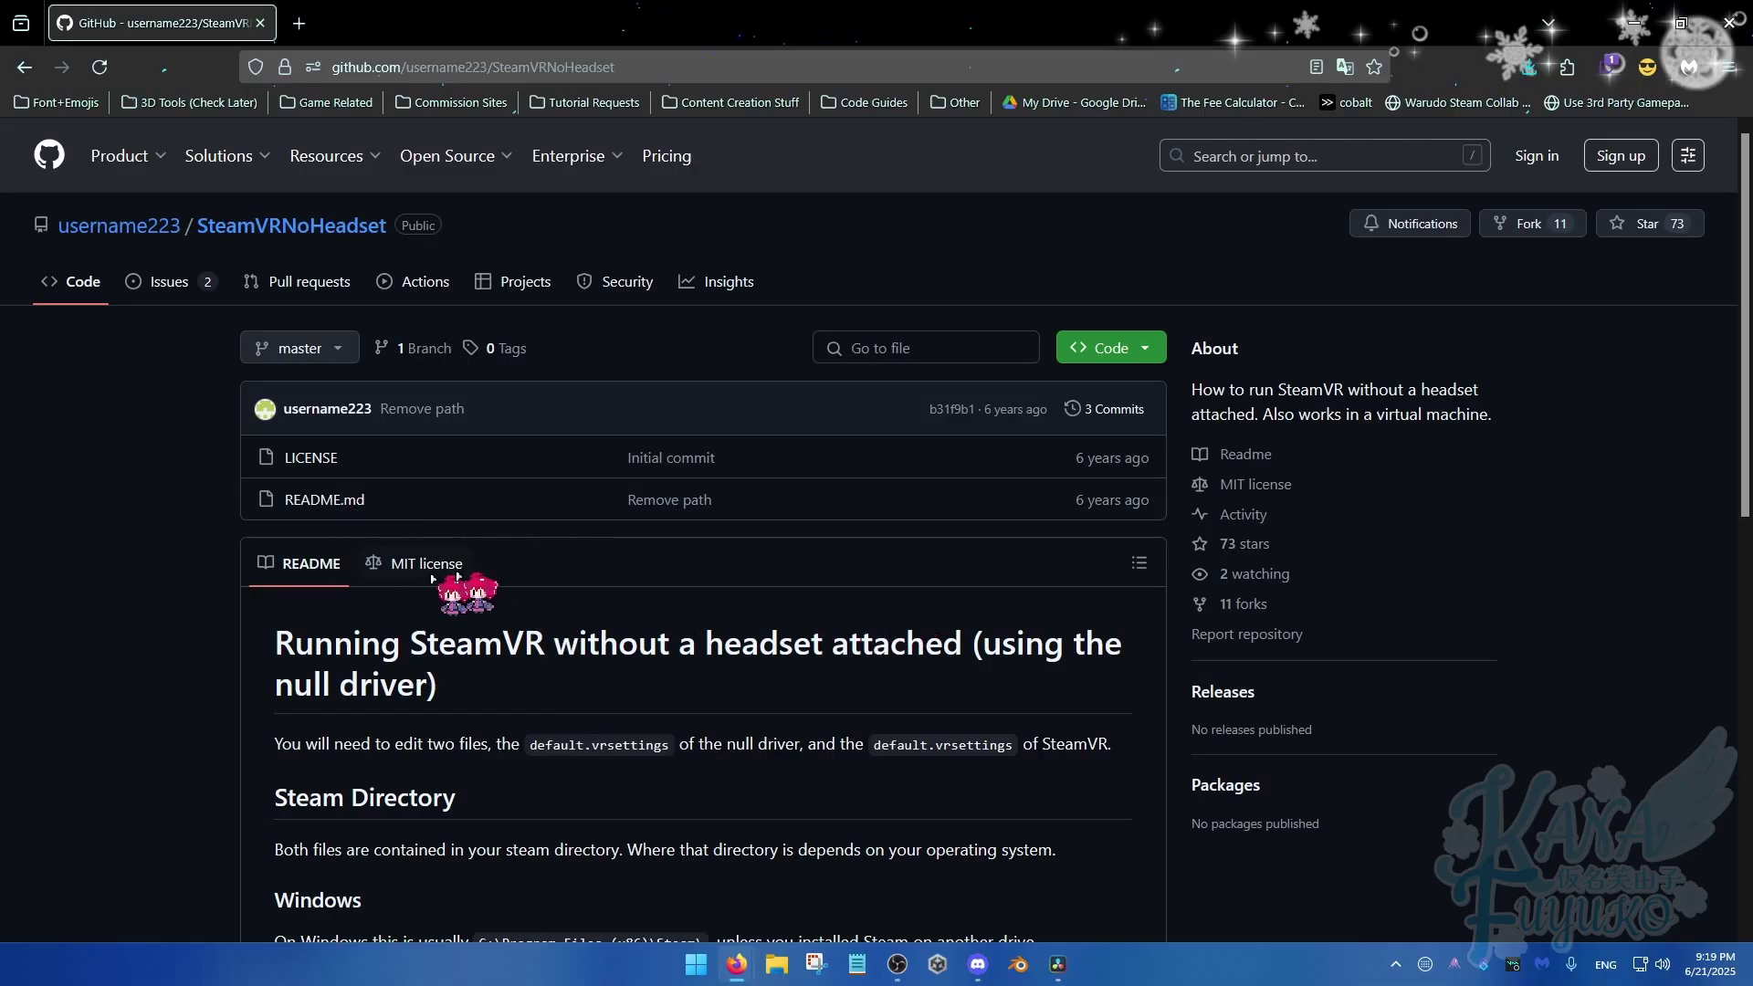
- Read the SteamVRNoHeadset README for the Steam directory location and the two settings files to edit
scroll(566, 703, "down", 5)
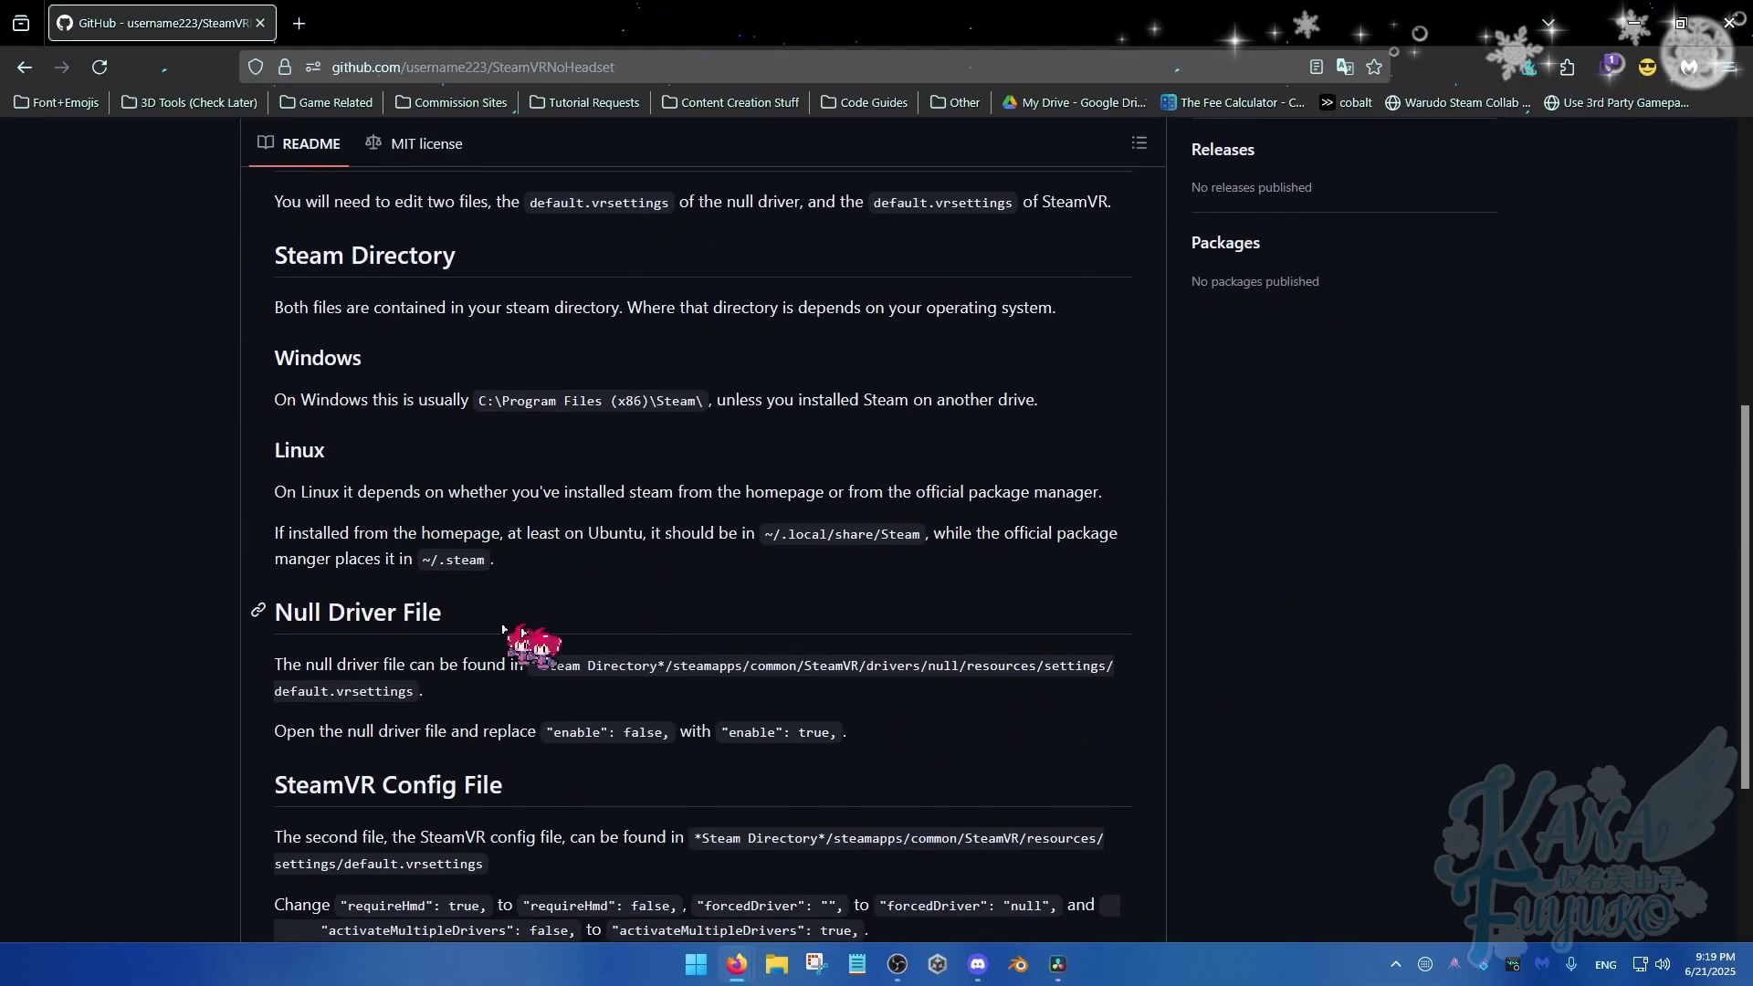
scroll(521, 639, "down", 3)
scroll(502, 657, "up", 4)
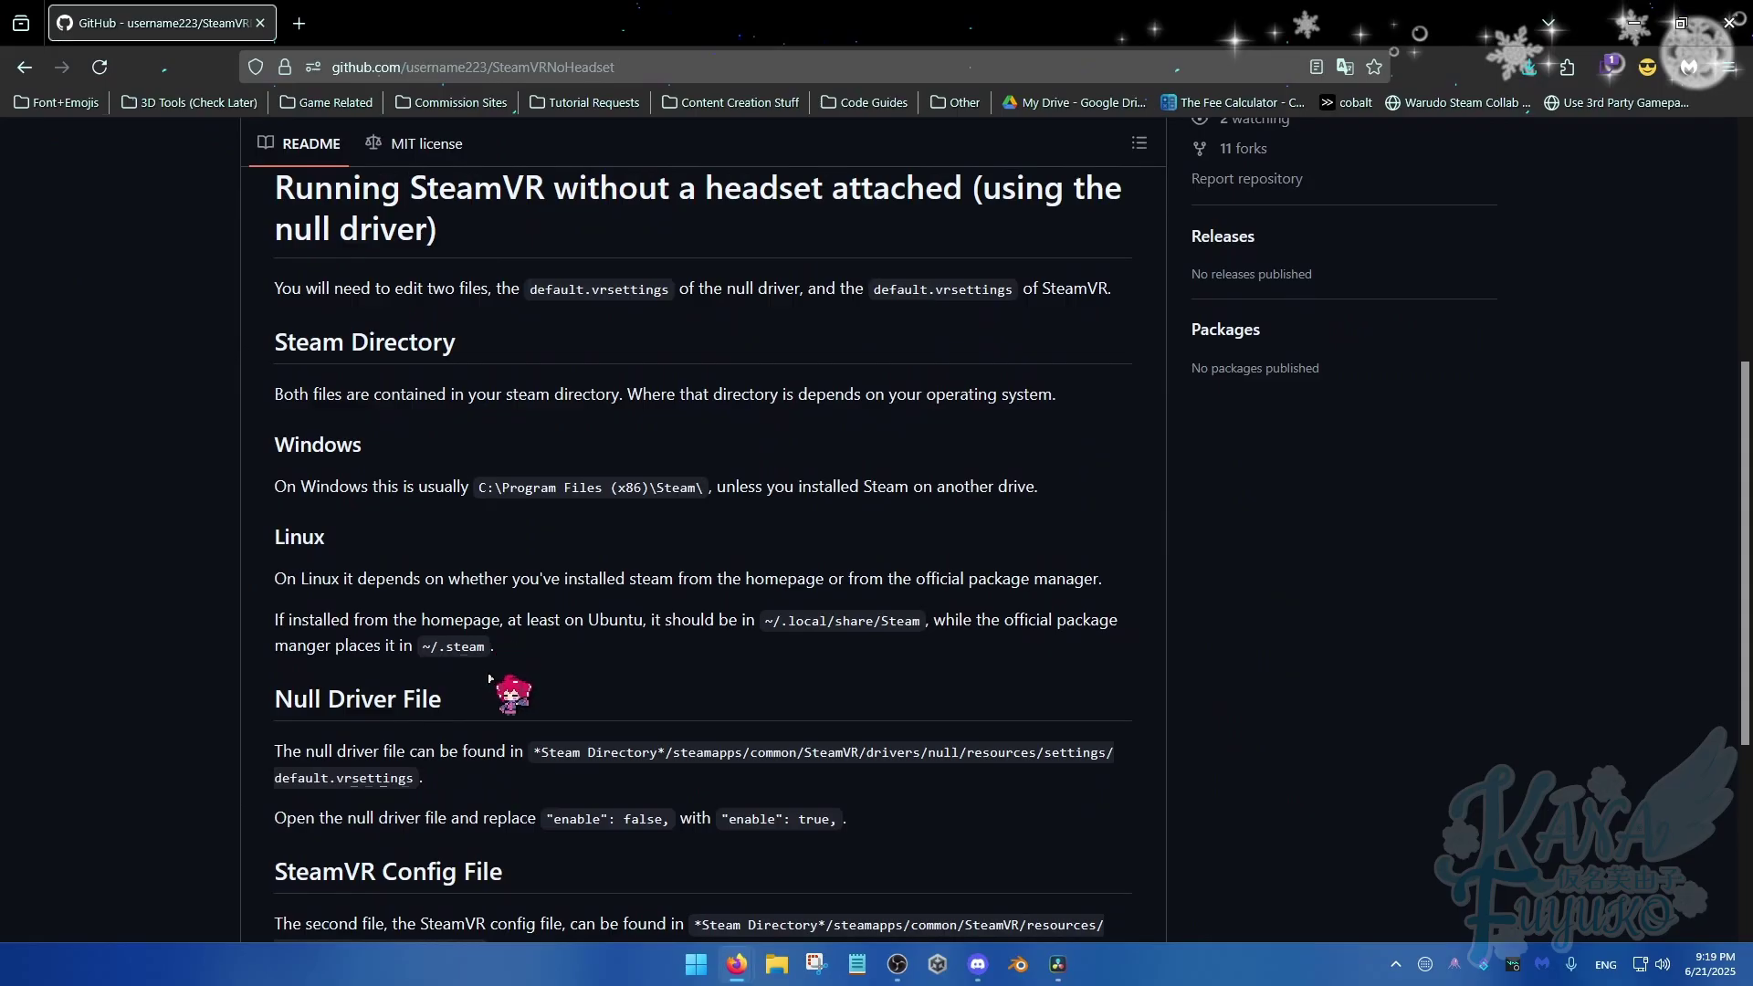
scroll(514, 669, "up", 2)
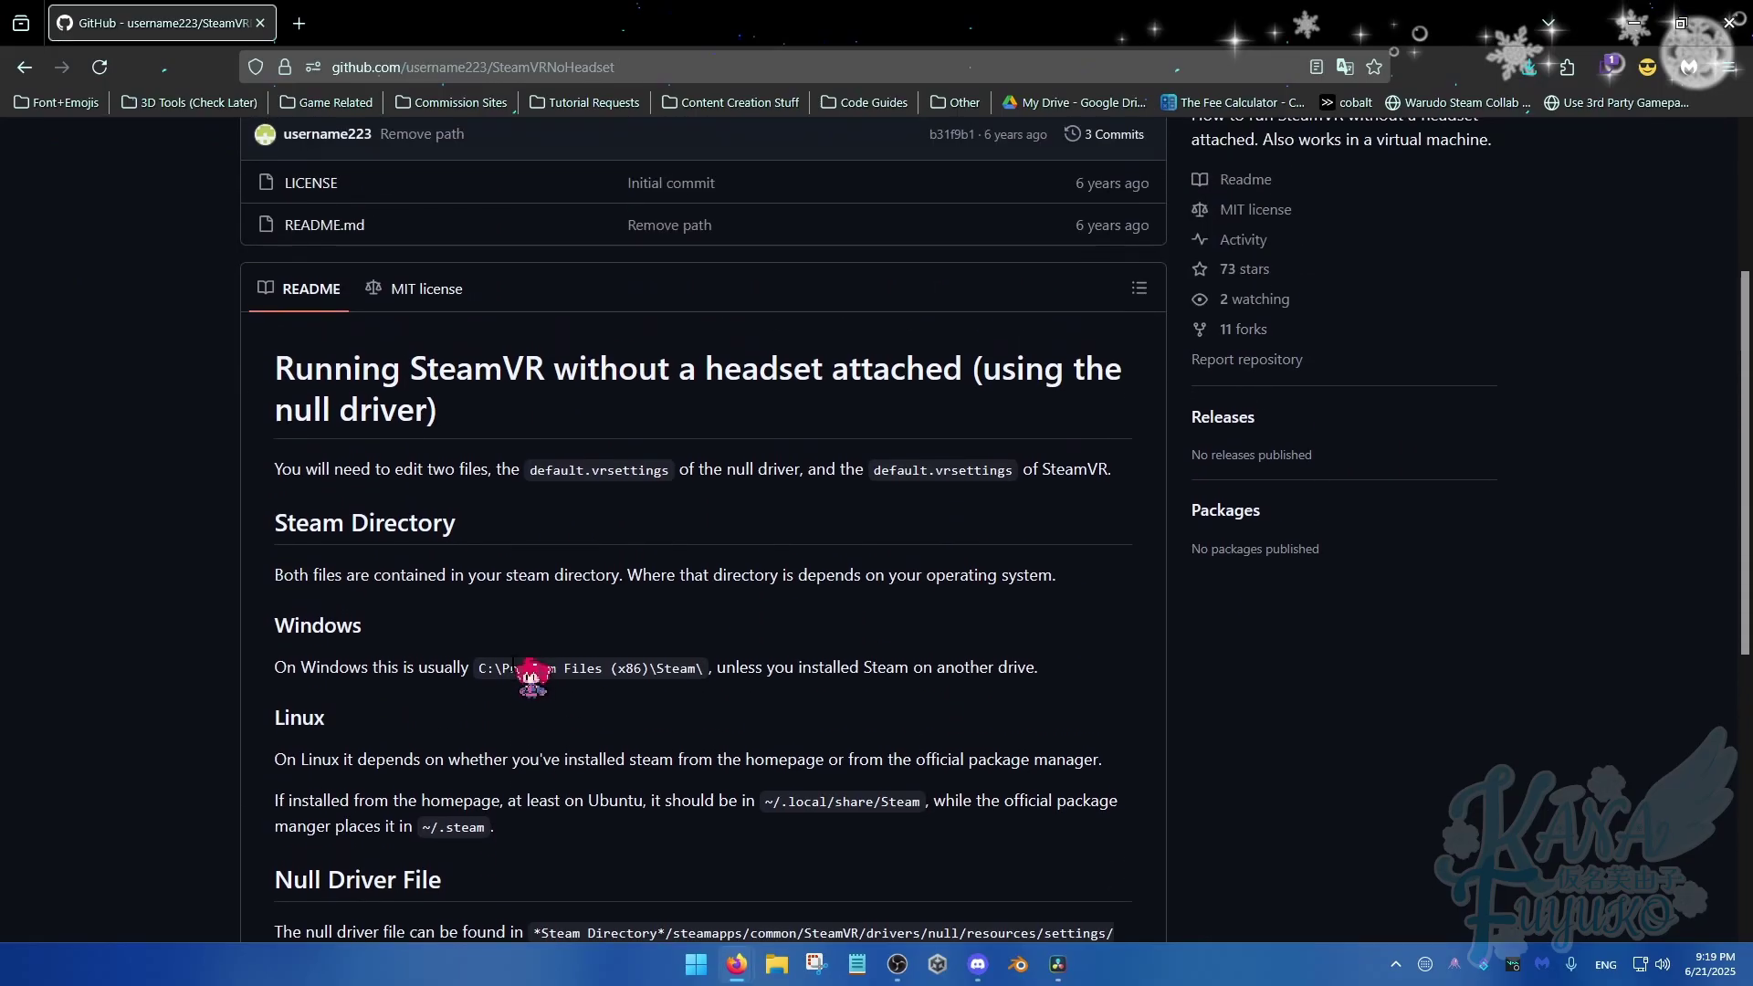
- Switch to File Explorer and open the Steam folder under C:\Program Files (x86)
left_click(774, 965)
scroll(708, 625, "down", 3)
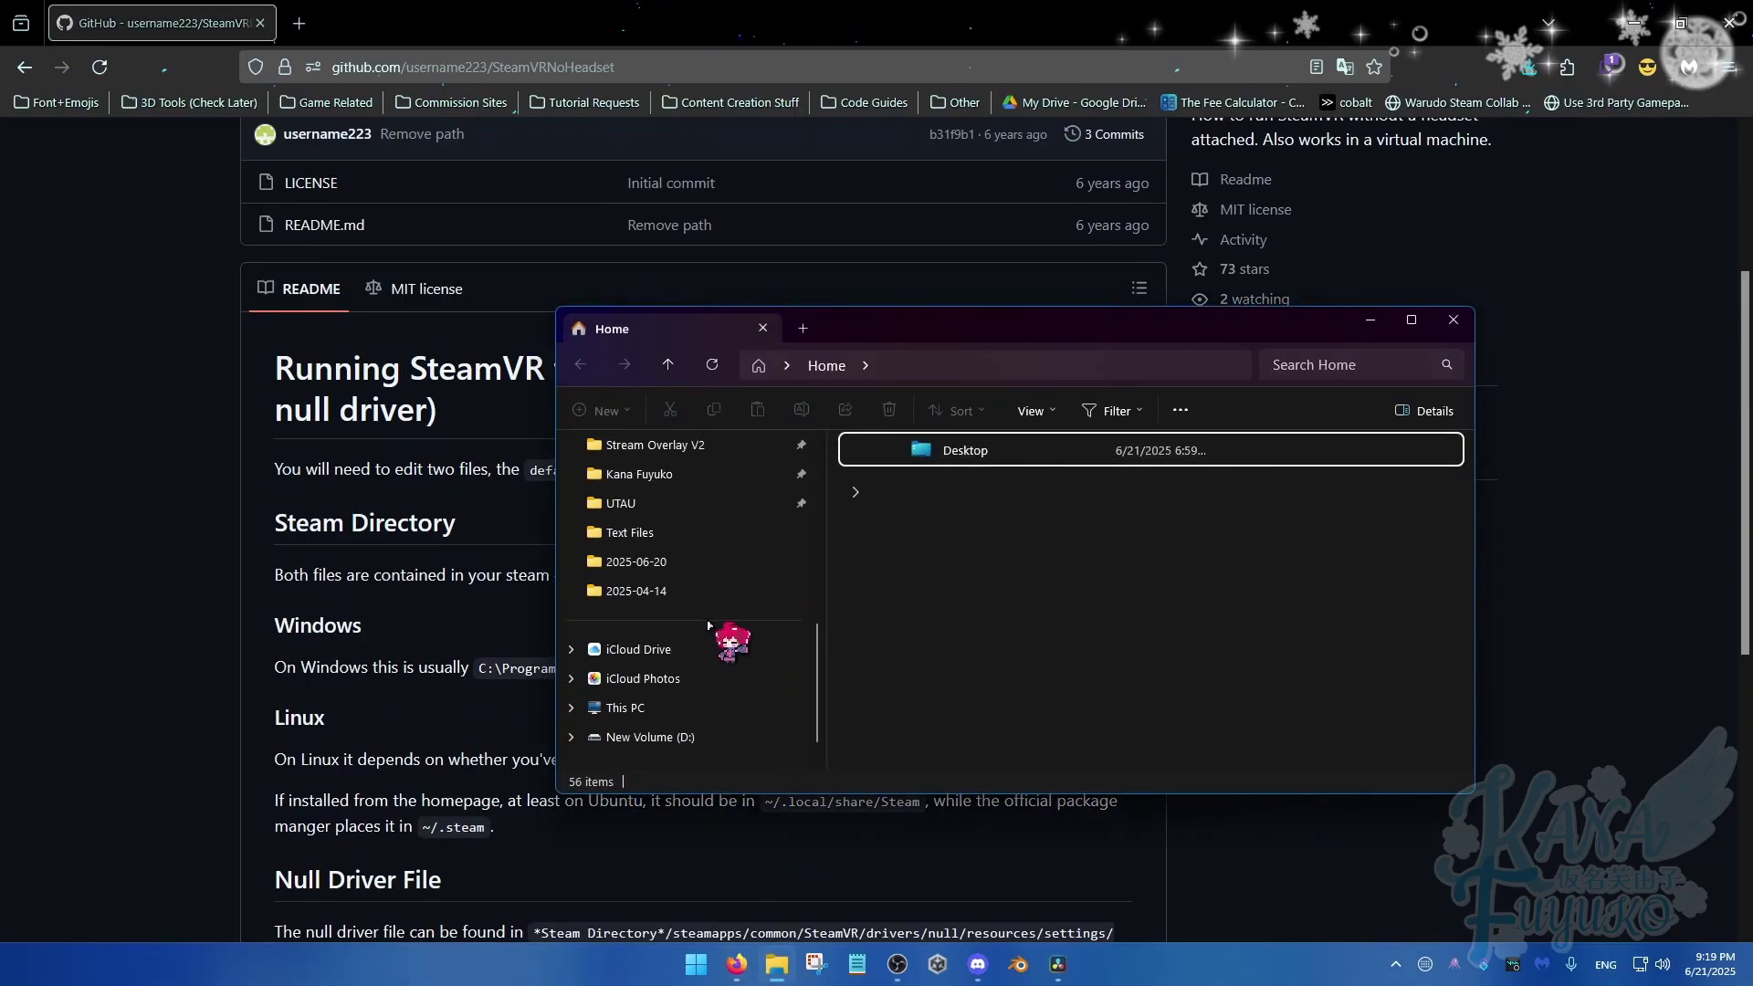
left_click(655, 710)
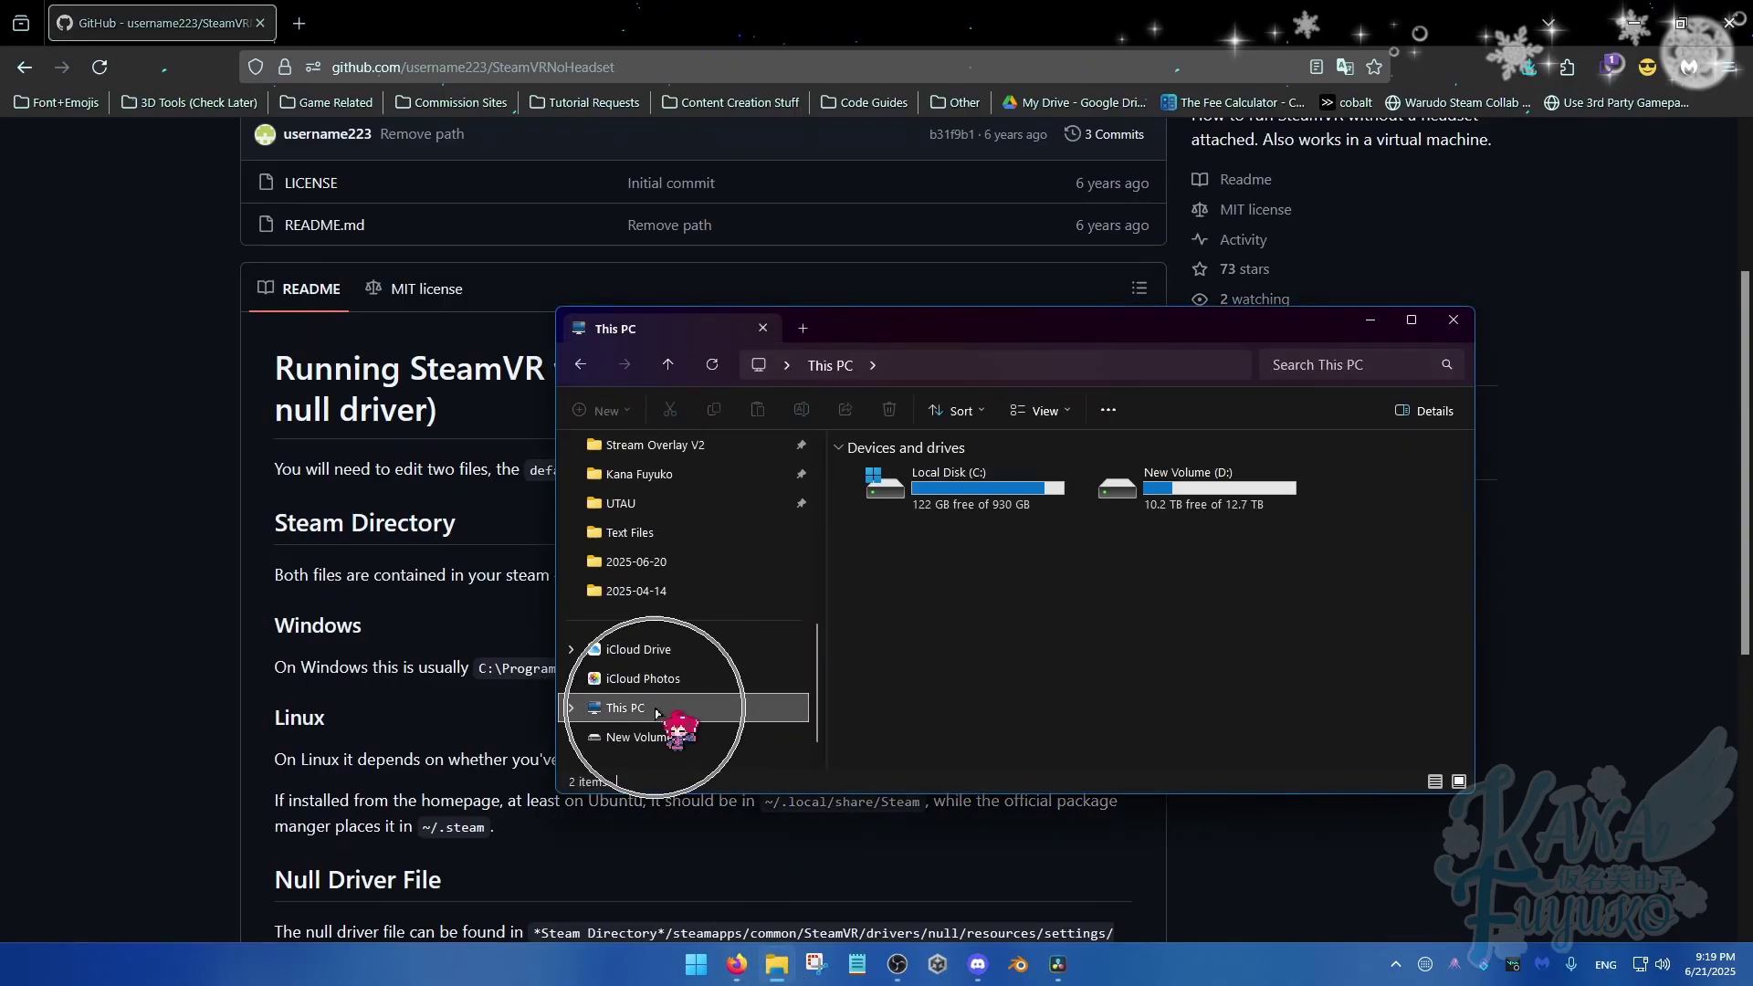
double_click(953, 488)
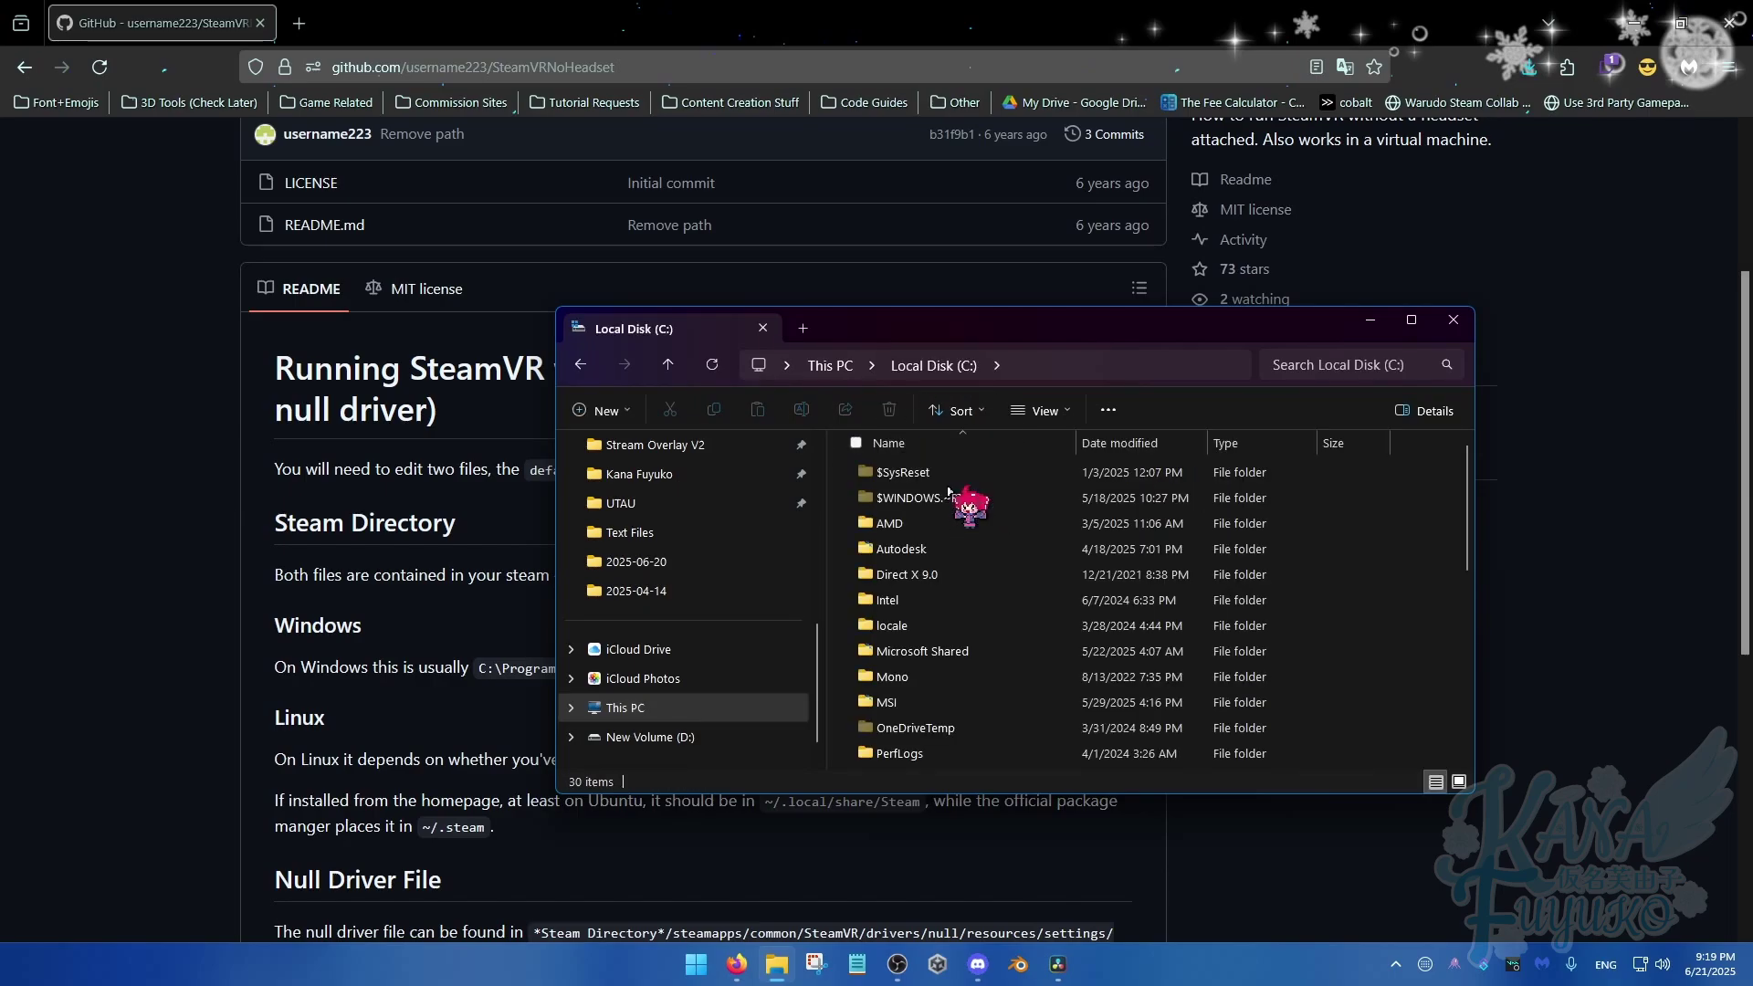
scroll(955, 593, "down", 3)
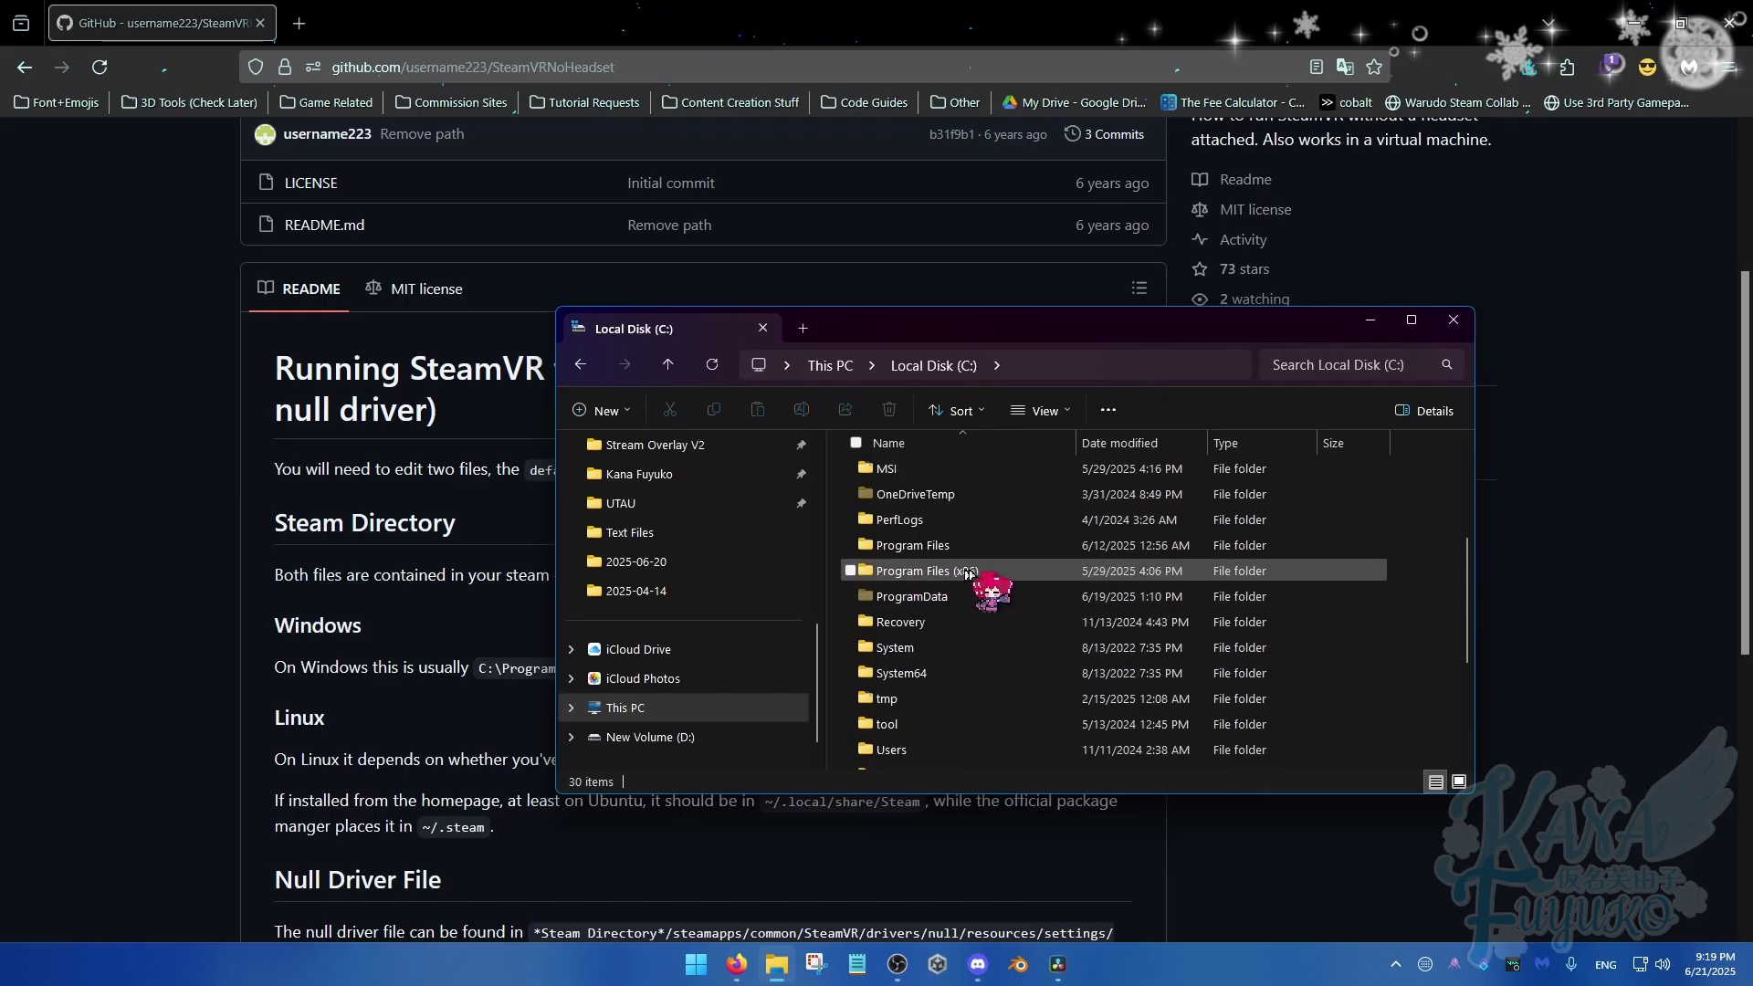
left_click(965, 572)
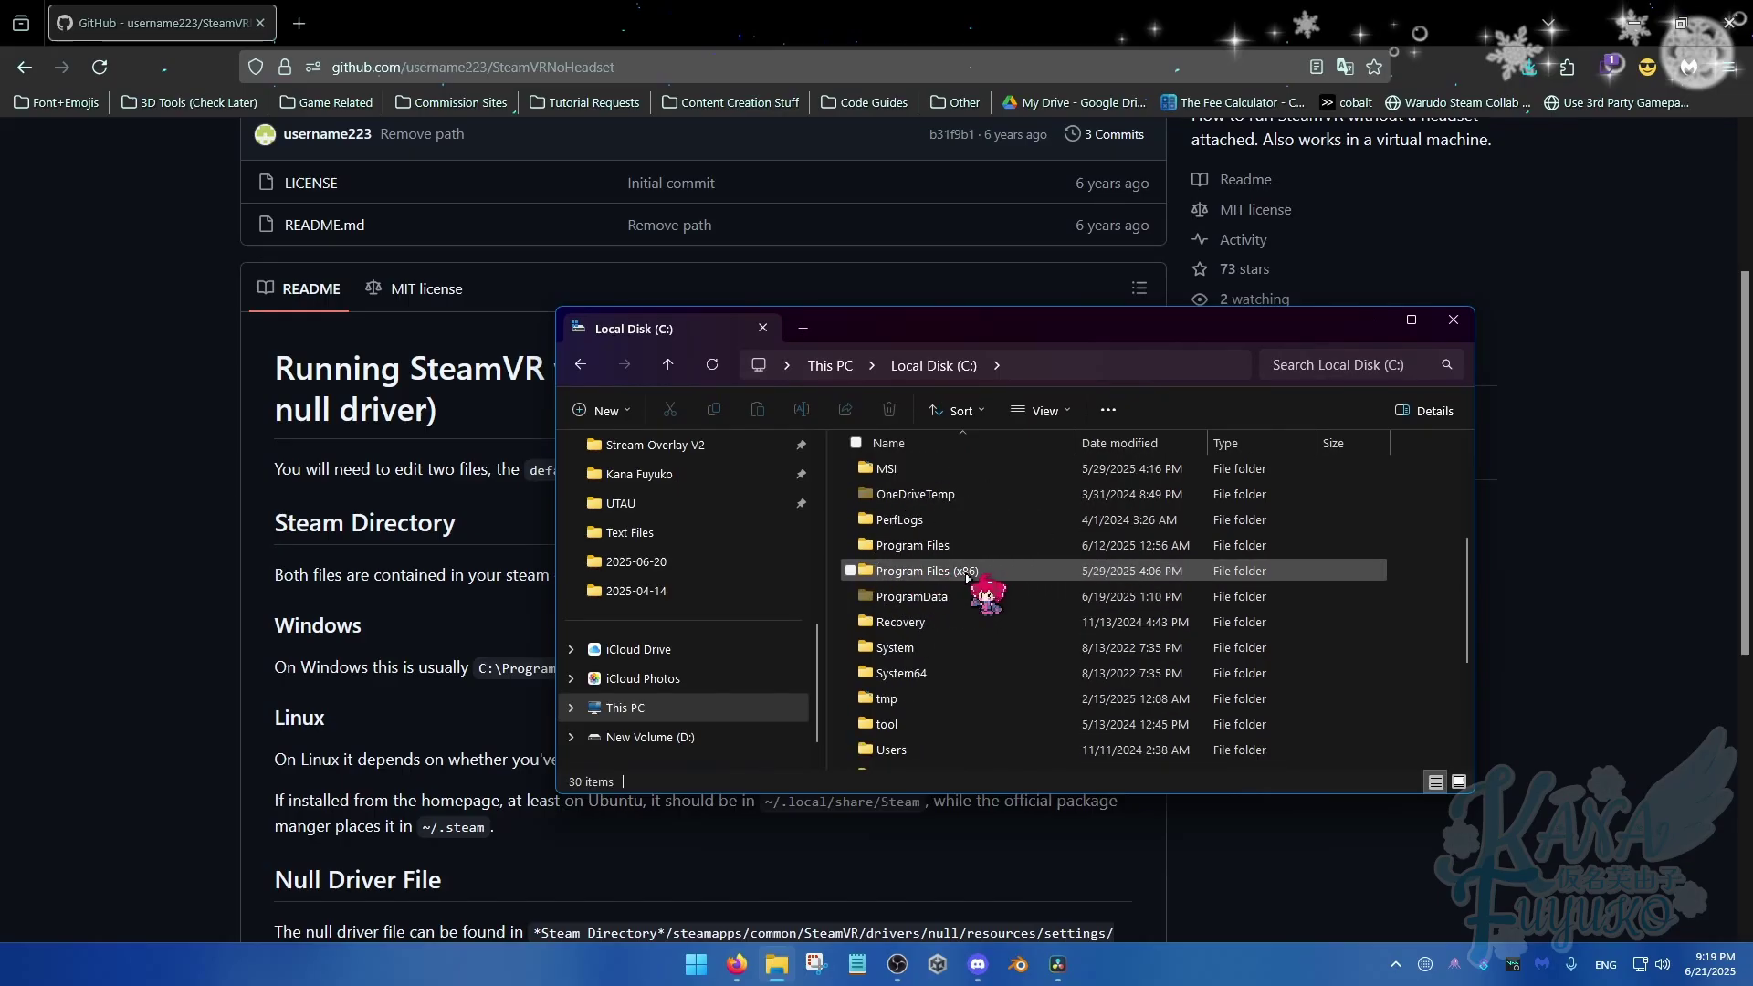
left_click(906, 573)
left_click(907, 574)
scroll(918, 584, "down", 8)
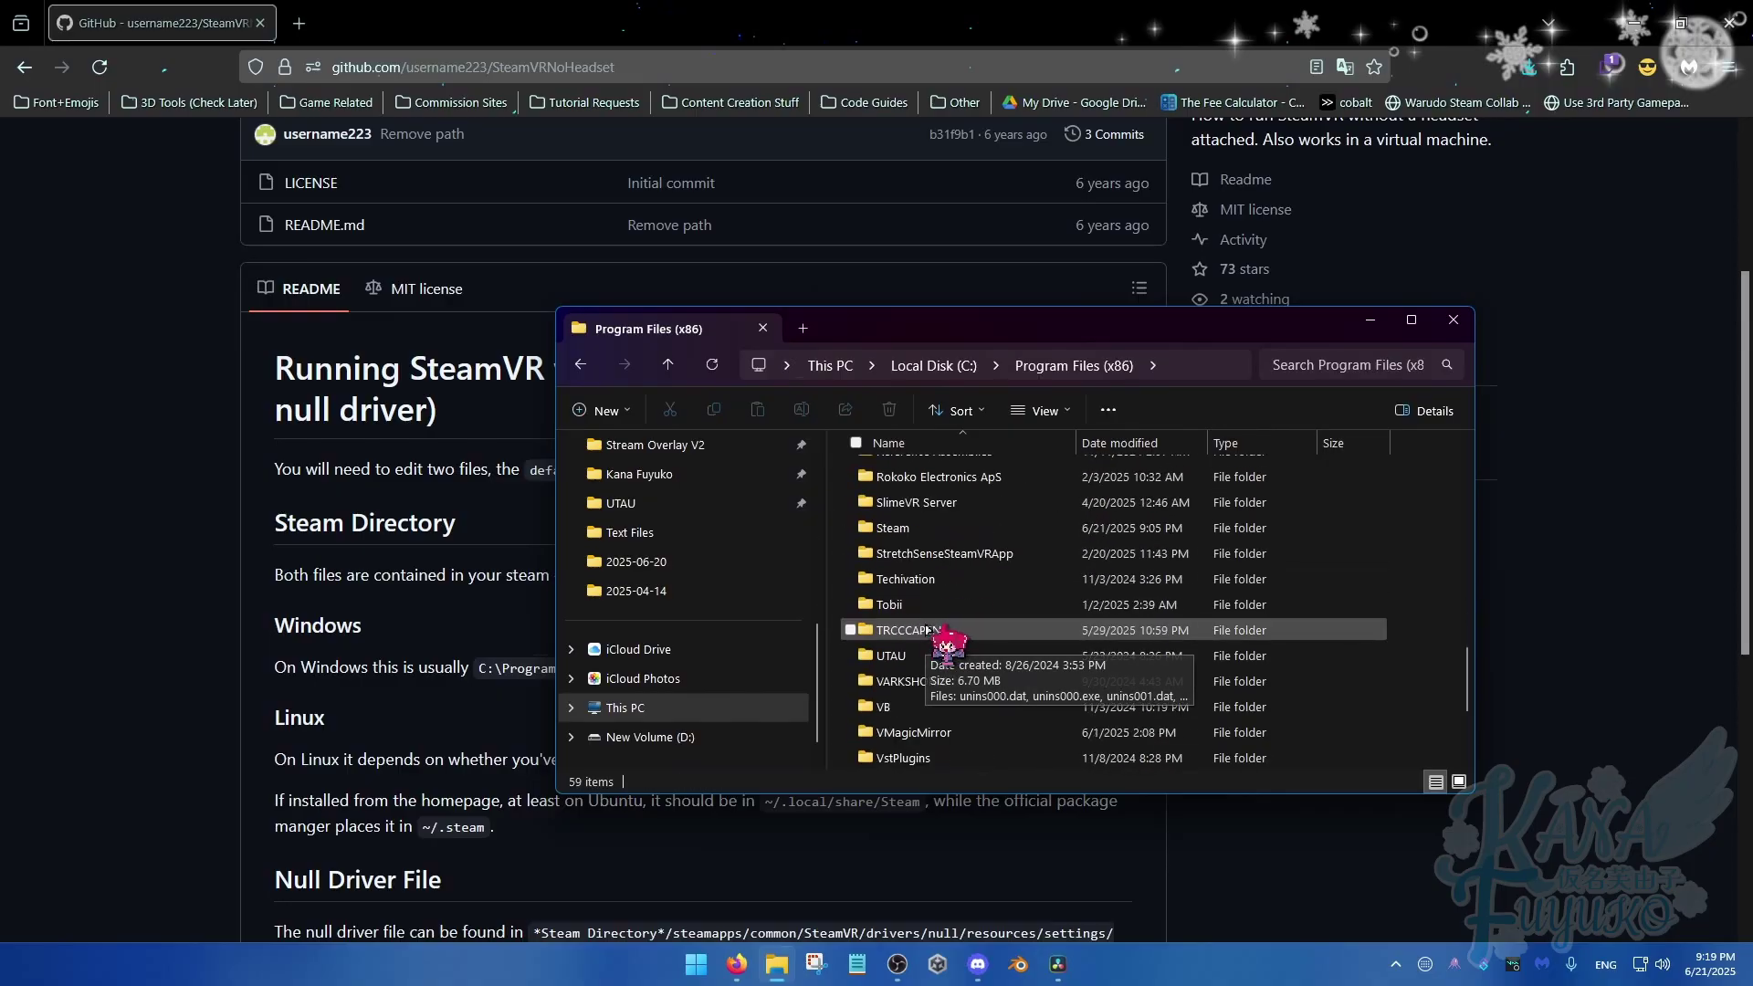
scroll(903, 603, "down", 2)
double_click(893, 598)
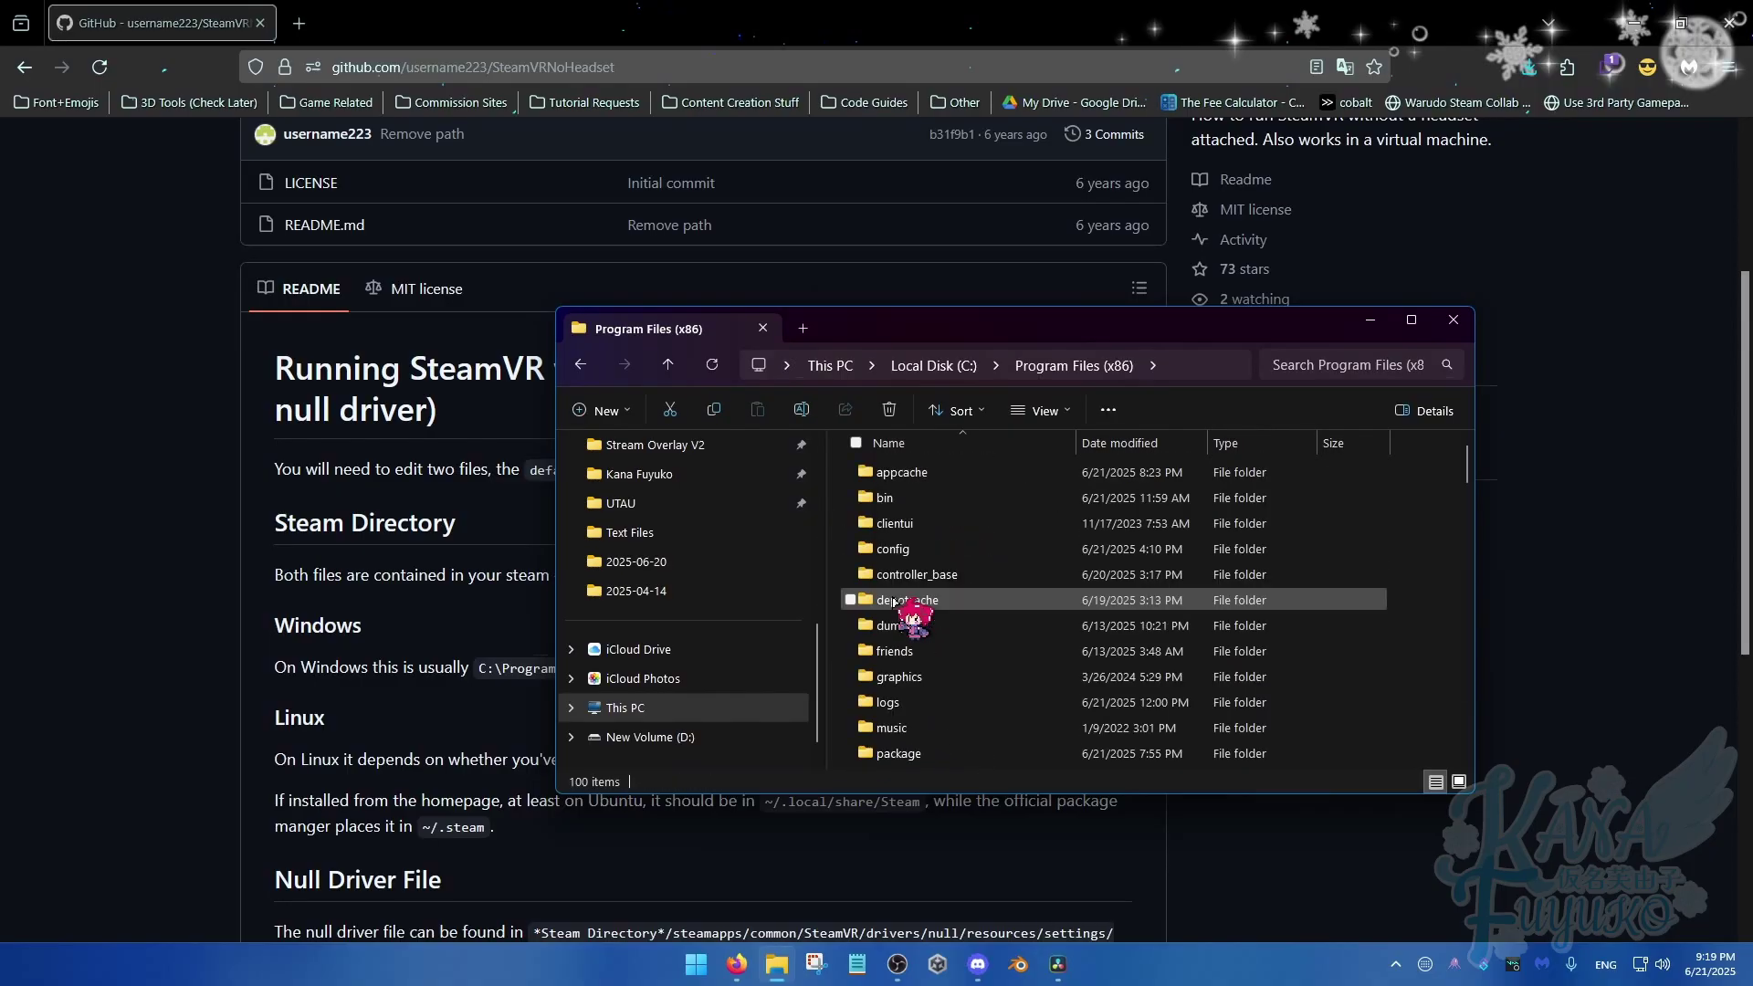
- Go from the Steam folder into steamapps\common\SteamVR
scroll(940, 587, "down", 10)
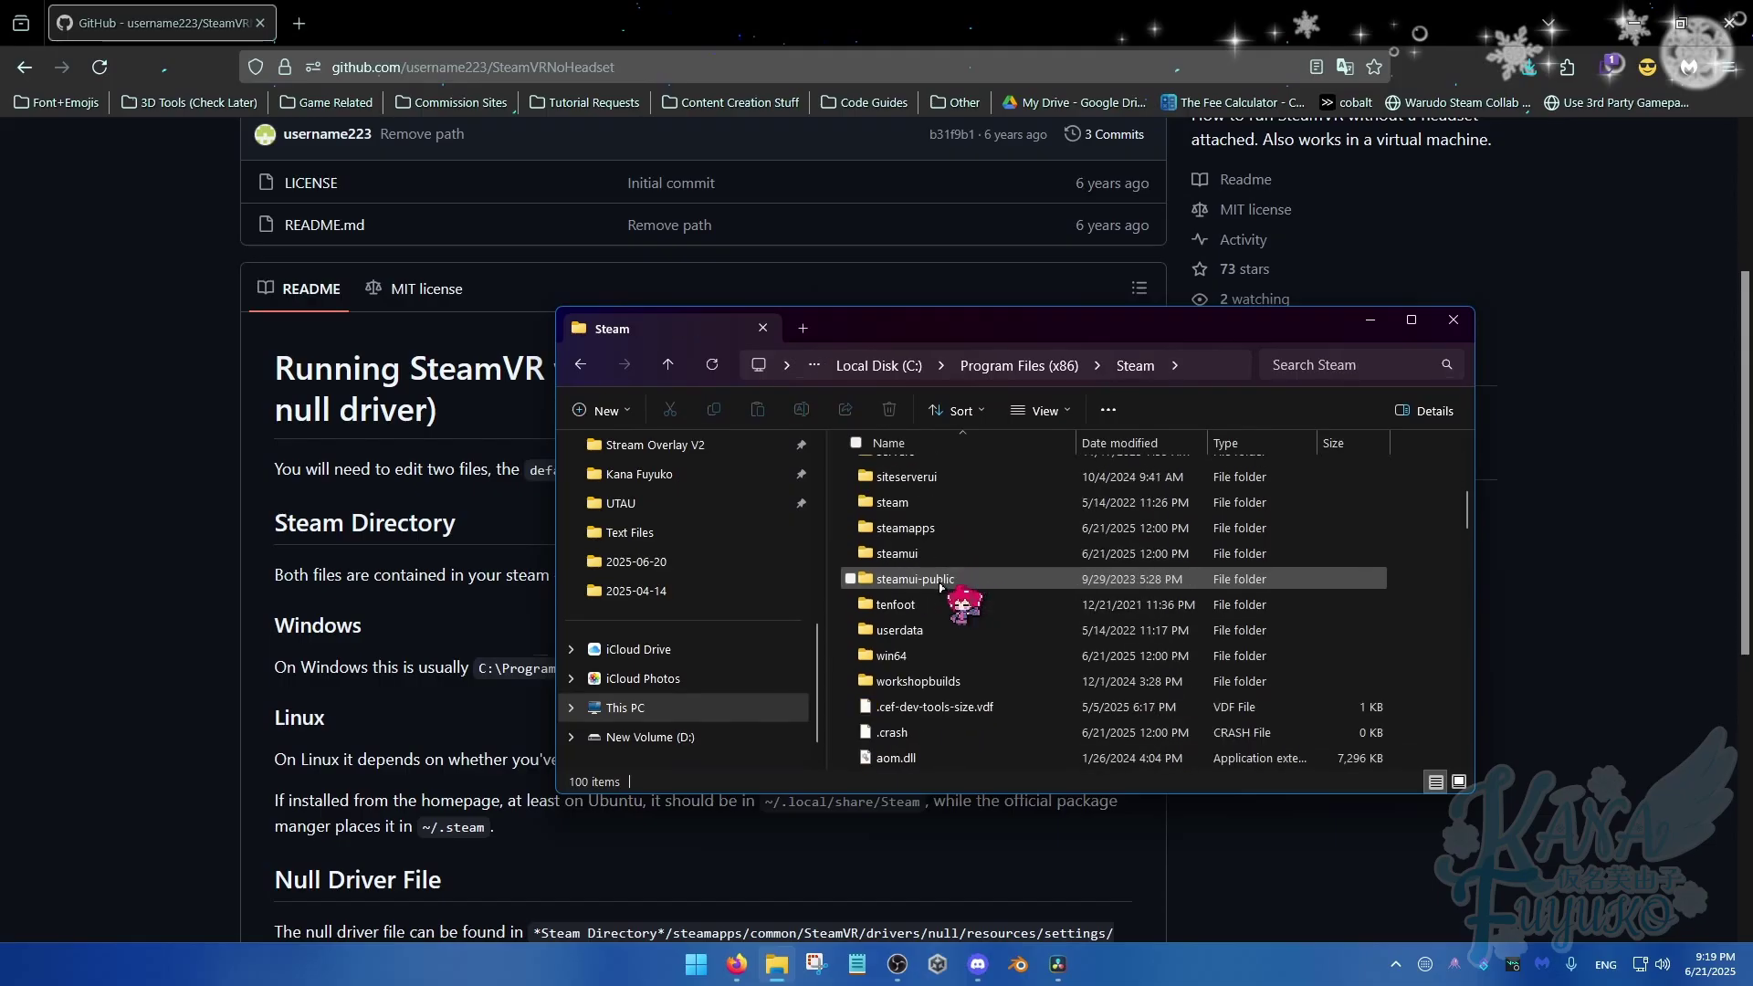
scroll(940, 594, "down", 1)
left_click(899, 536)
double_click(899, 537)
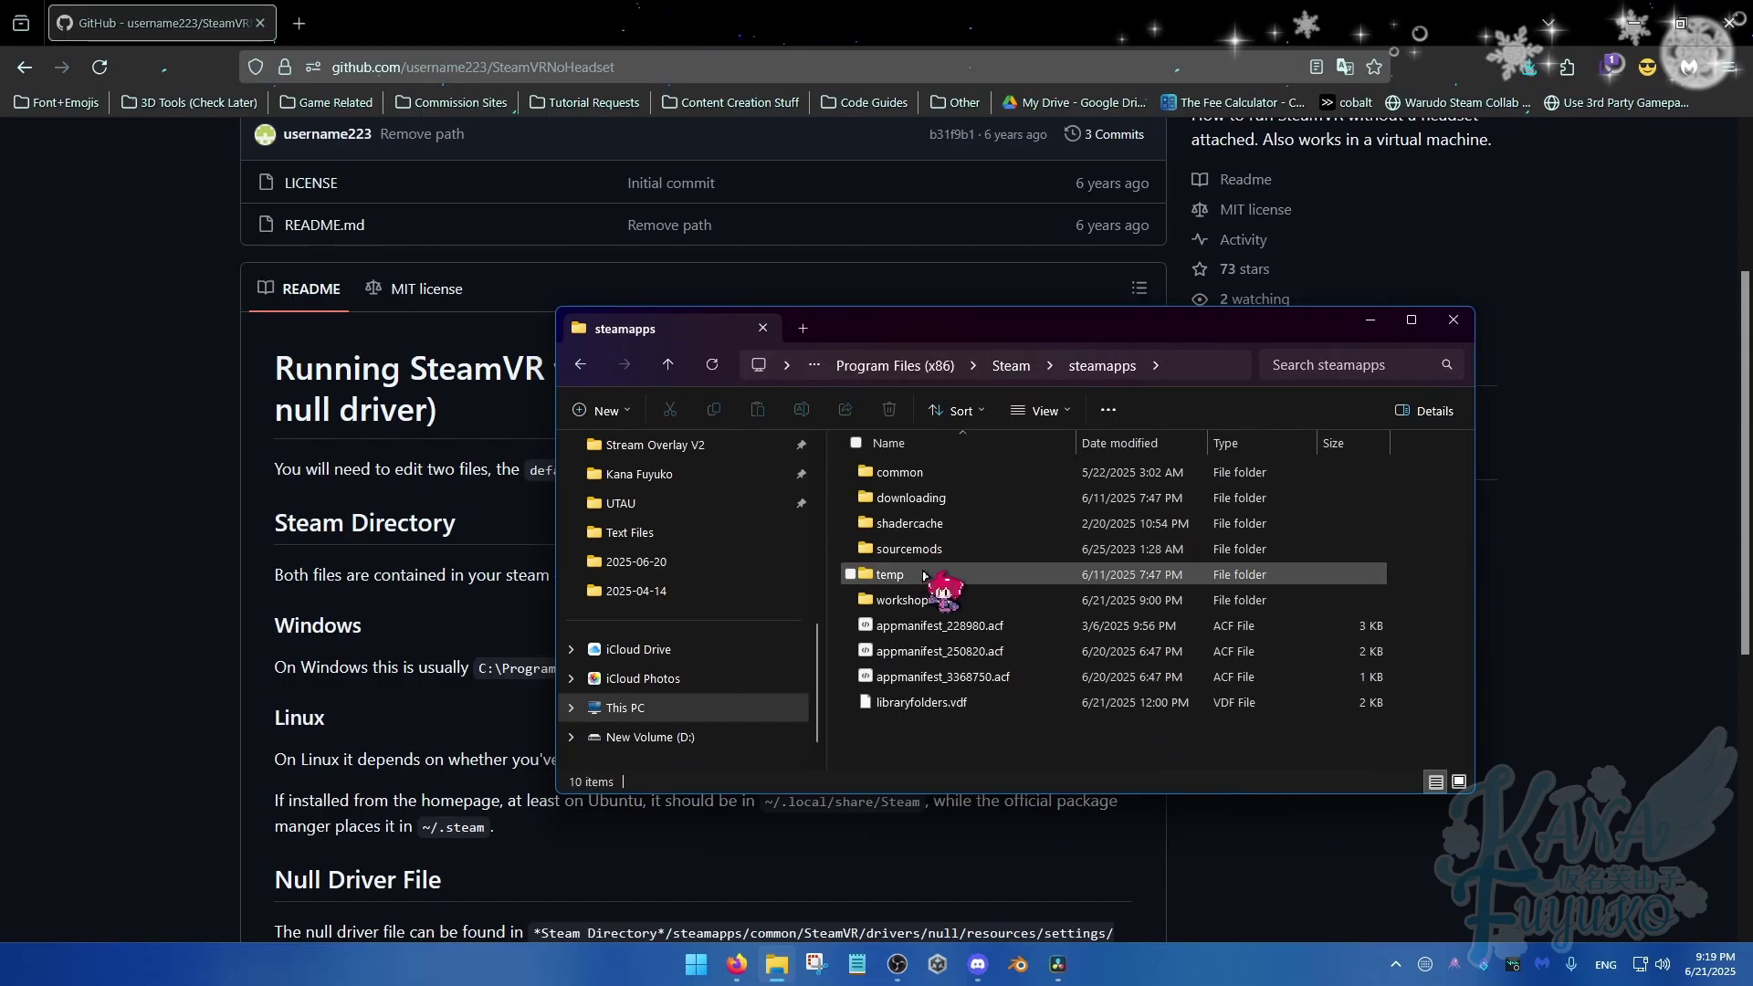
left_click(912, 473)
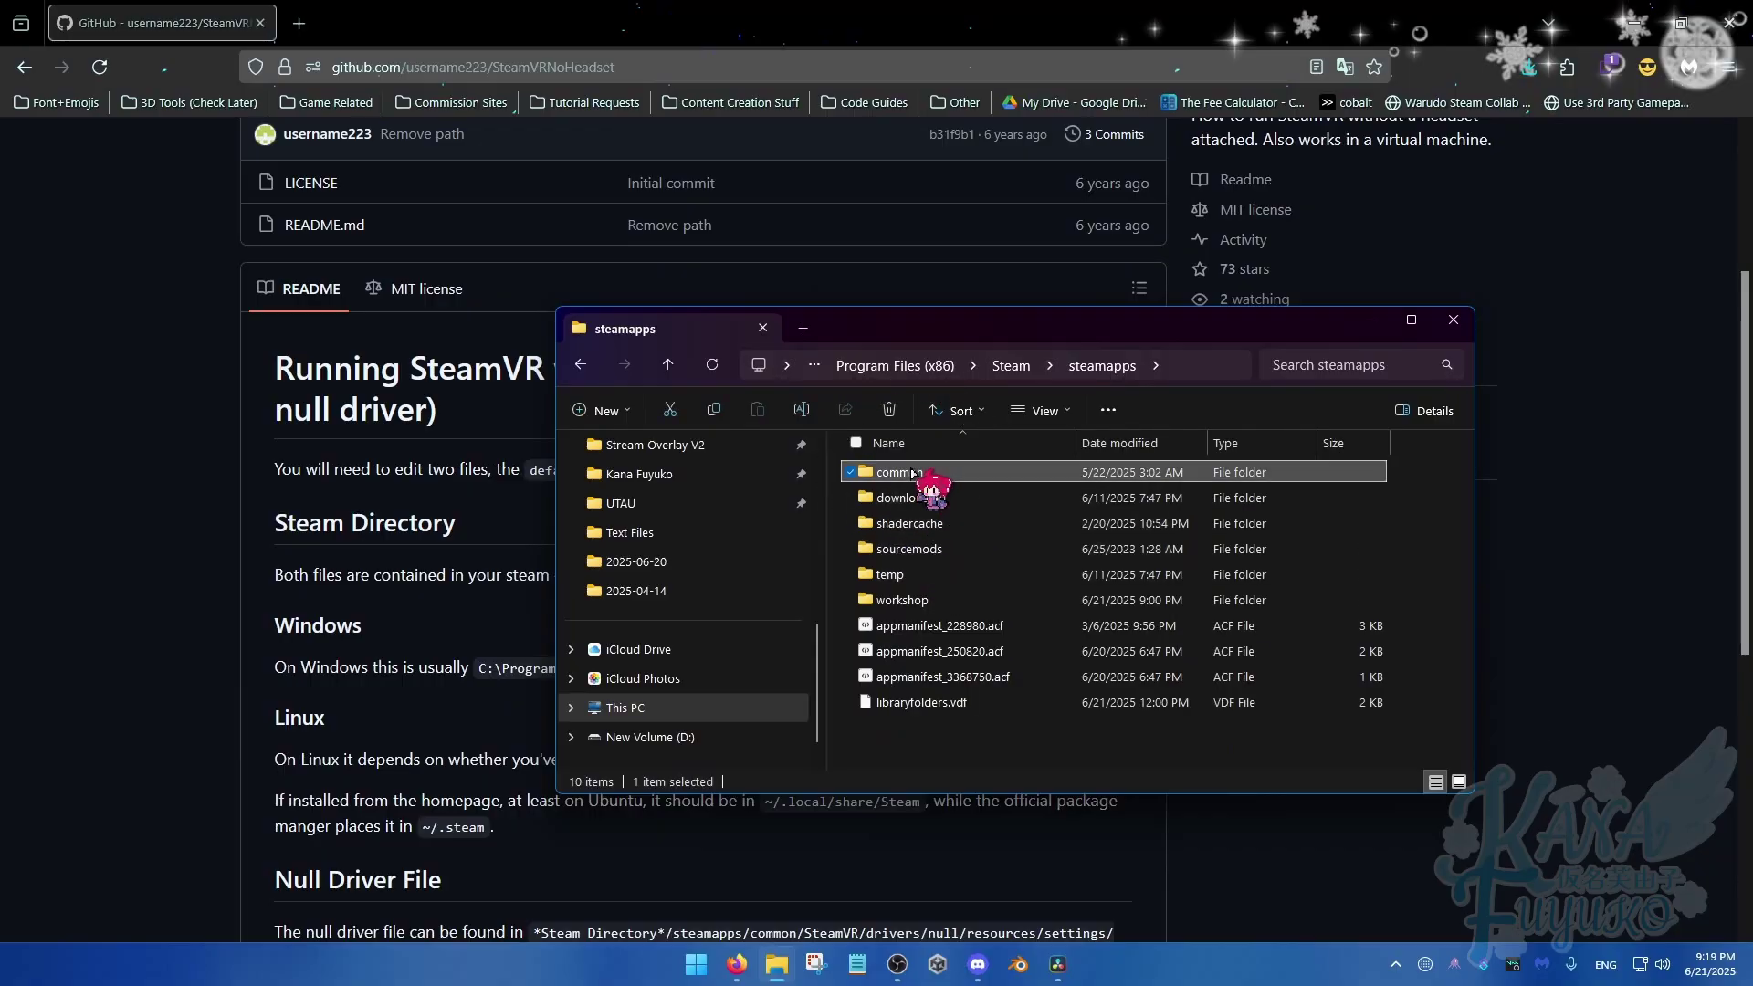
double_click(913, 473)
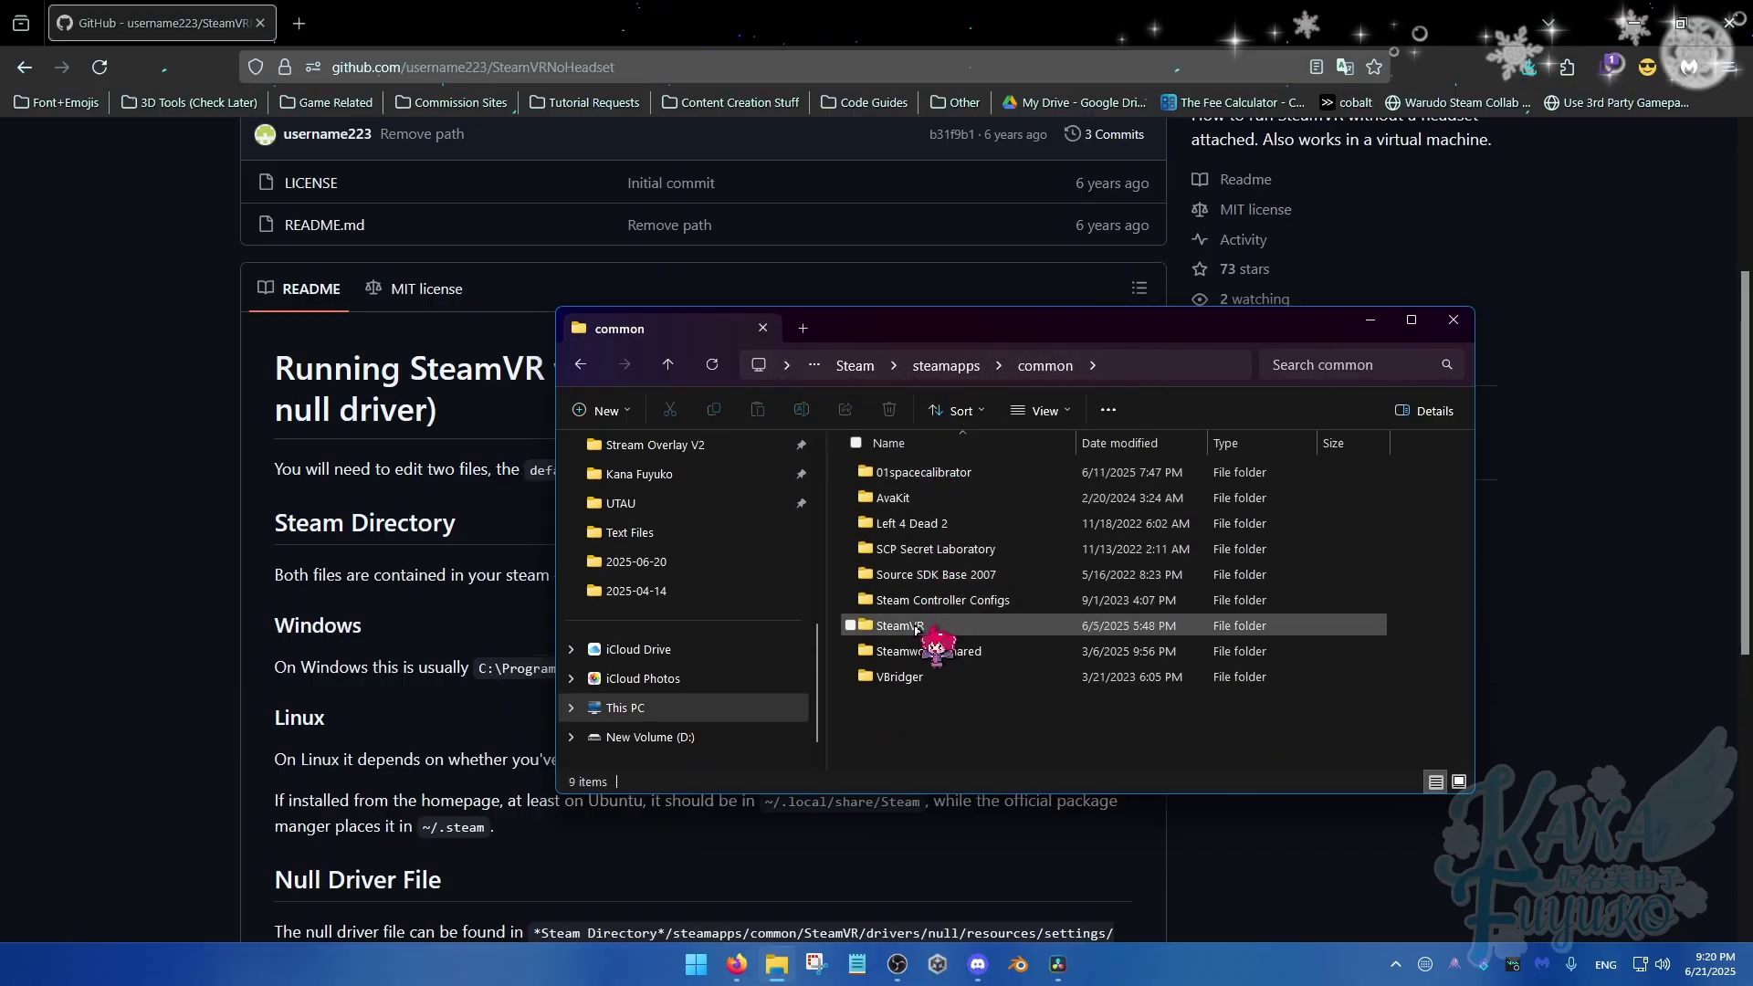
left_click(915, 626)
double_click(915, 626)
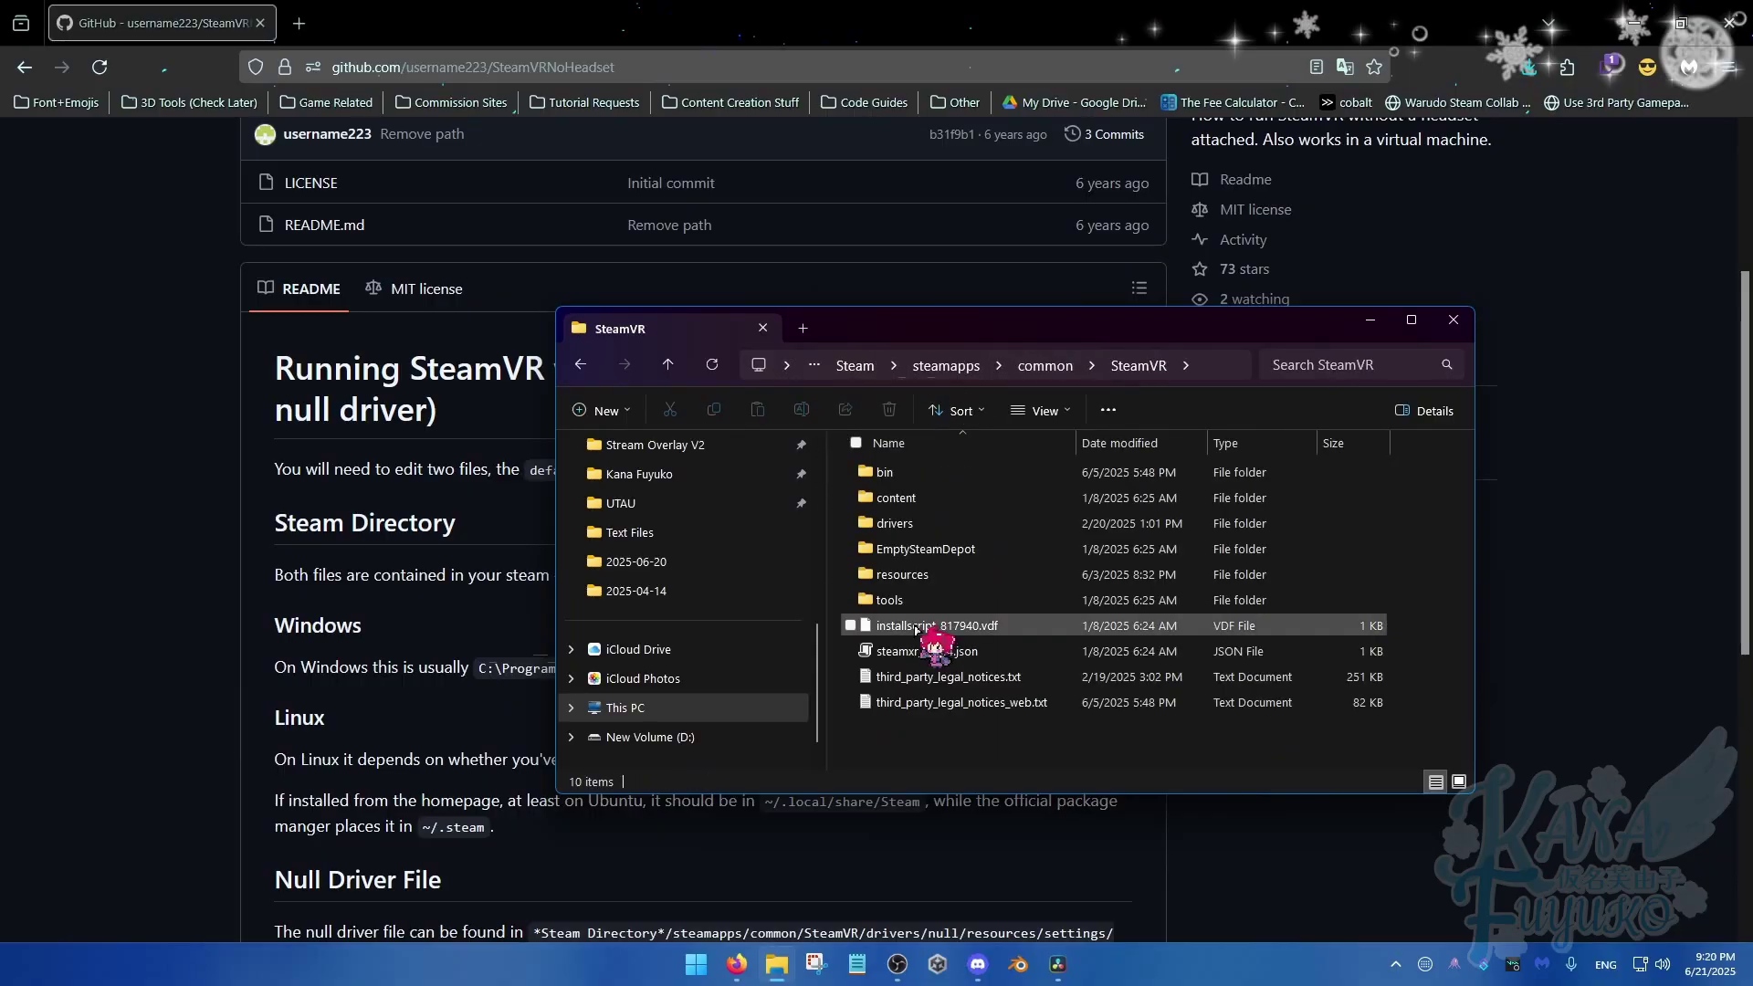
- Open the null driver's settings folder at drivers\null\resources\settings inside the SteamVR folder
mouse_move(936, 578)
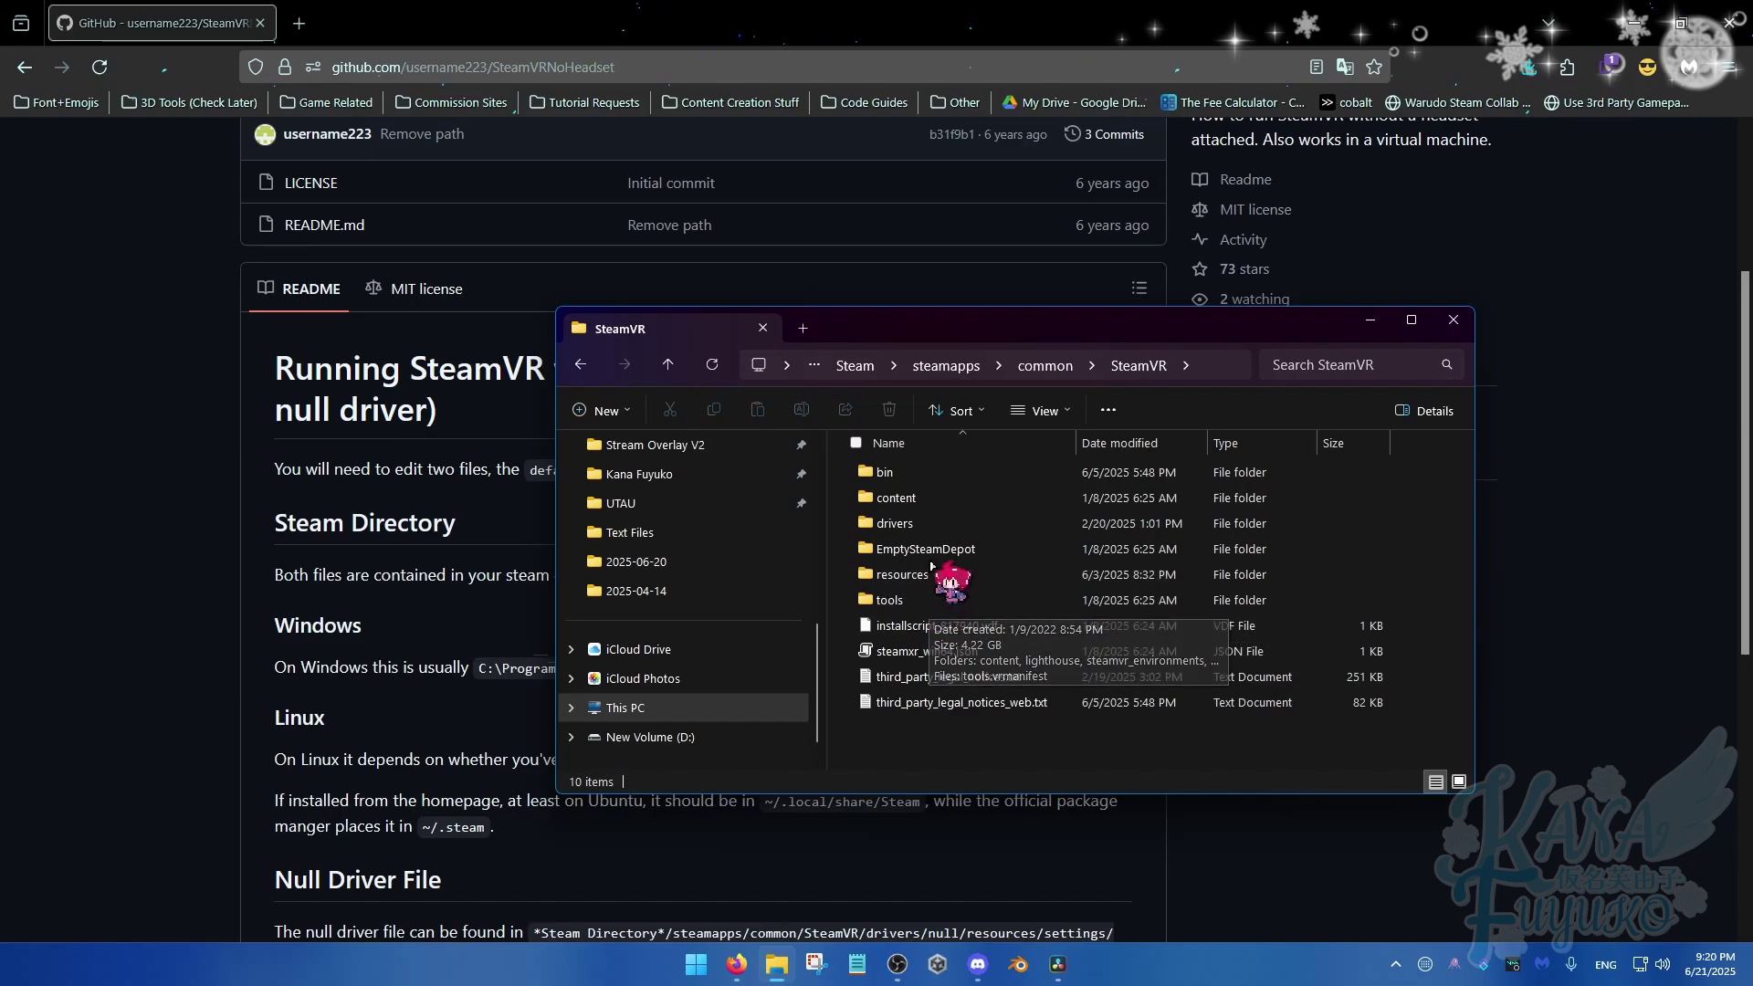
double_click(893, 524)
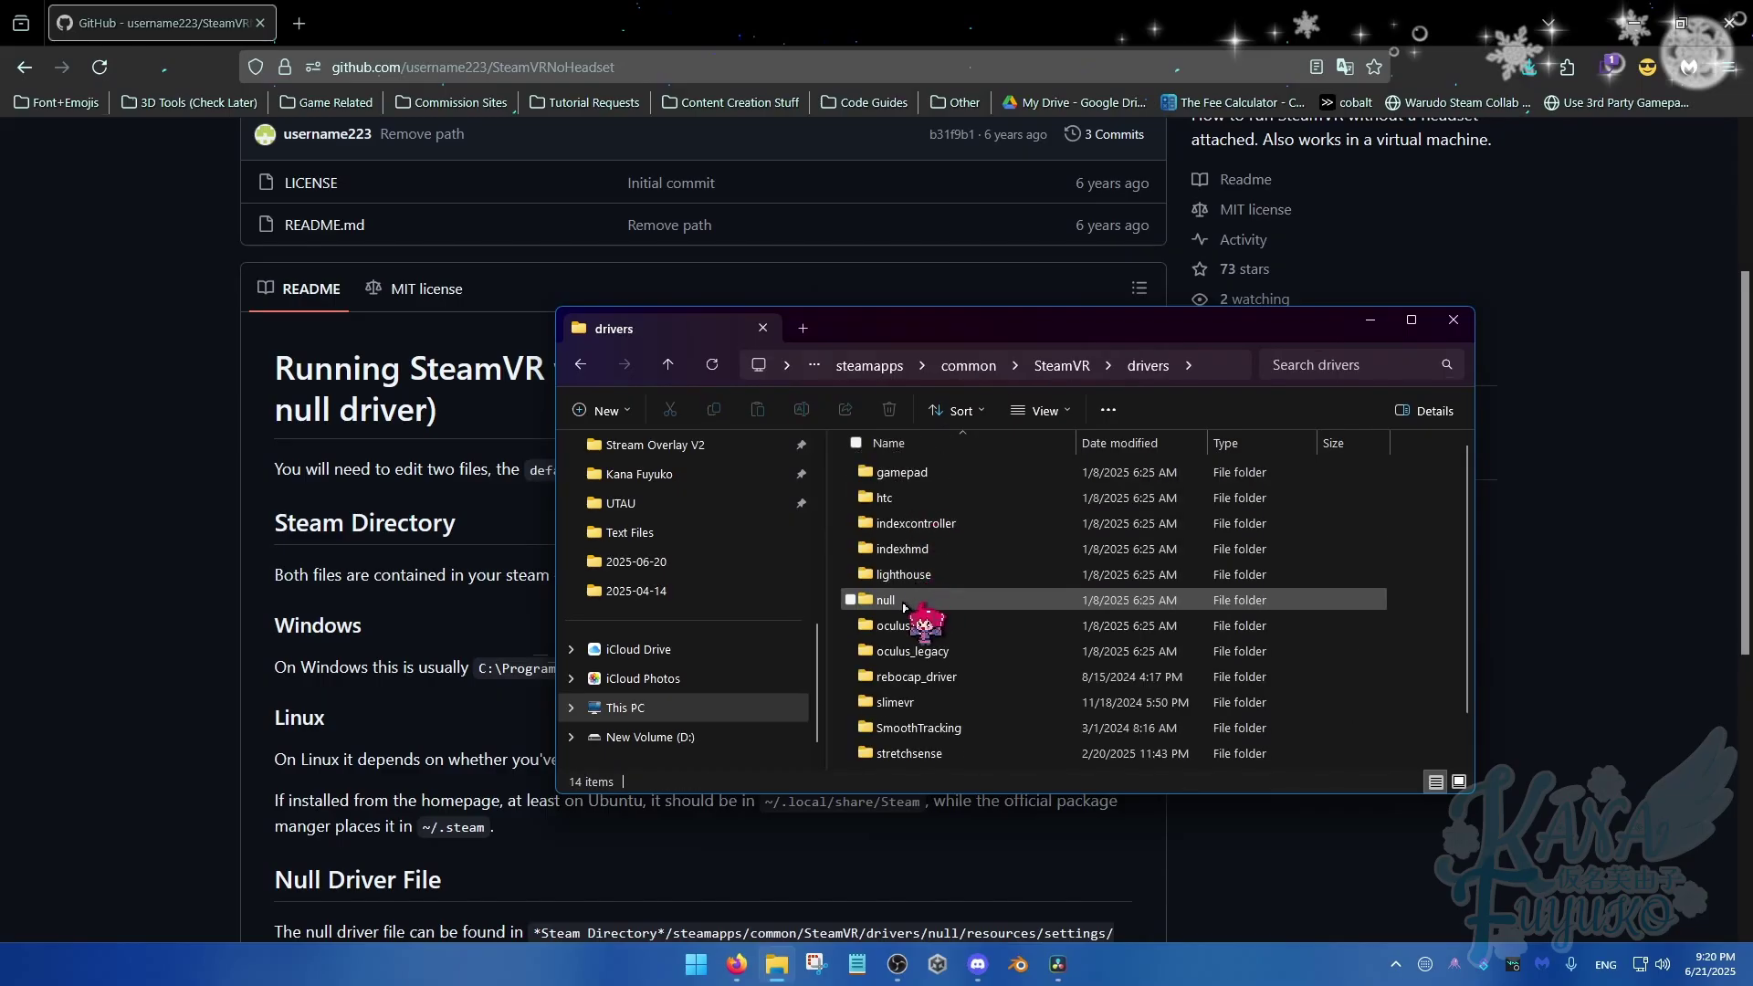
double_click(890, 601)
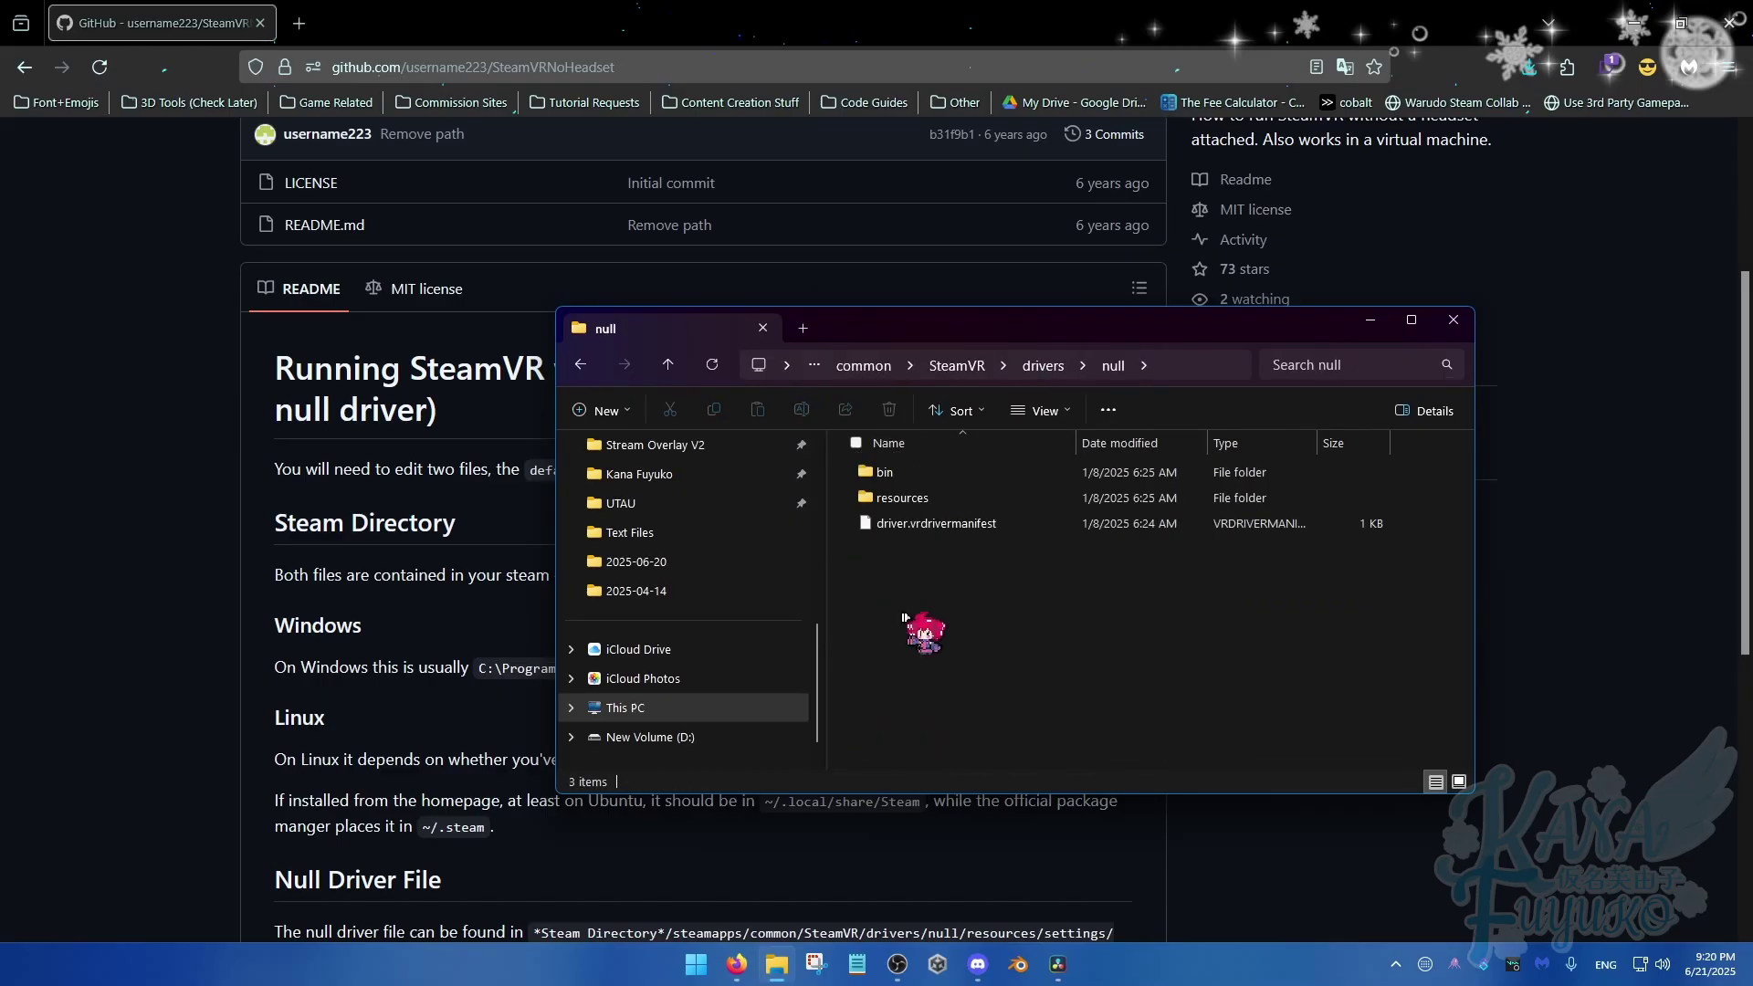
double_click(920, 501)
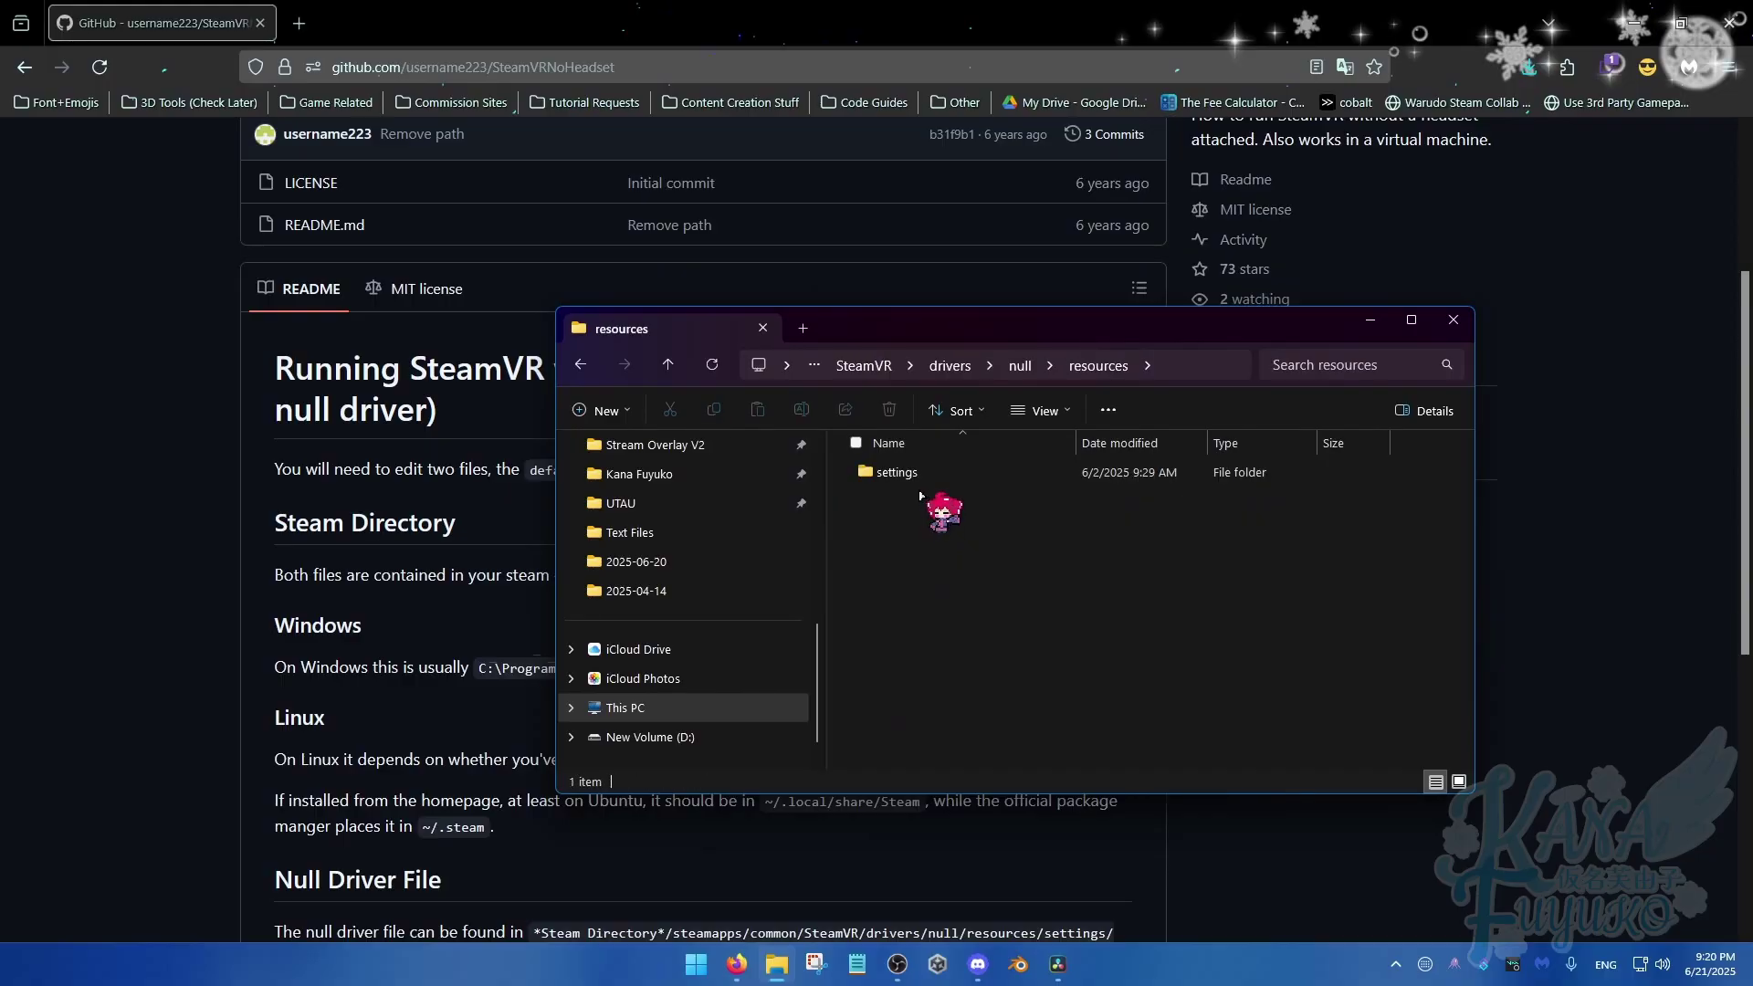
double_click(922, 477)
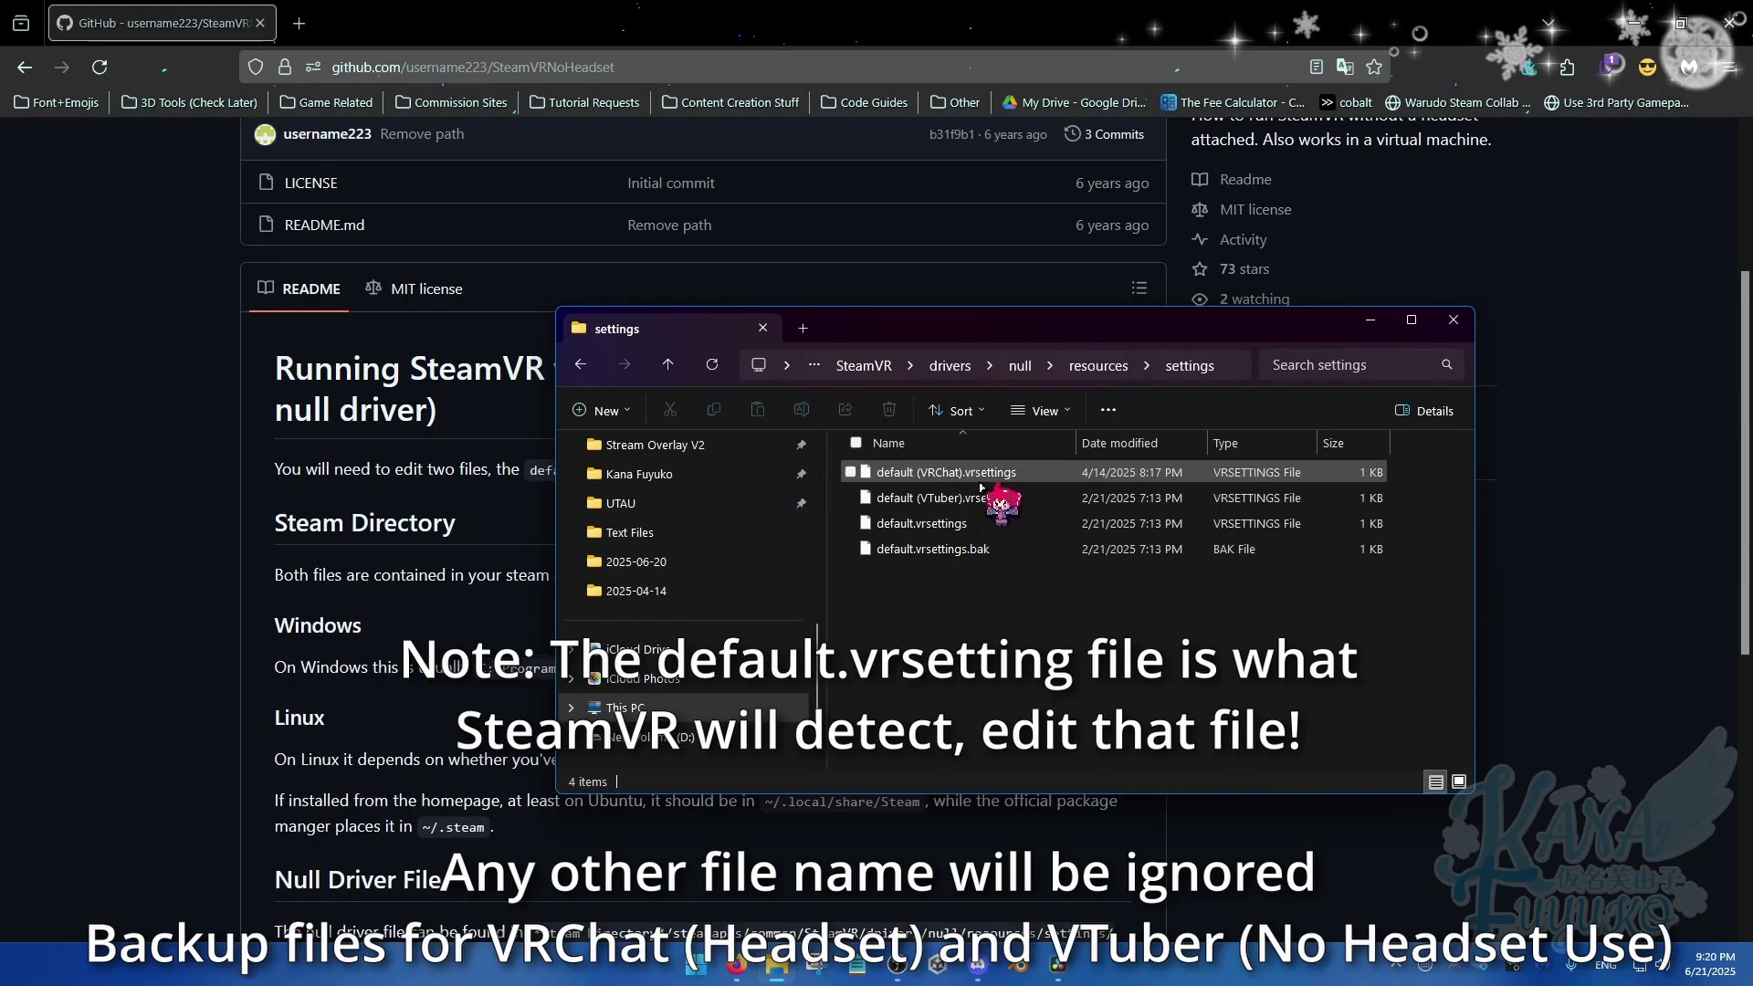
- Look over the VRChat and VTuber backup files and review the README's Null Driver File and SteamVR Config File instructions
left_click_drag(838, 465, 946, 500)
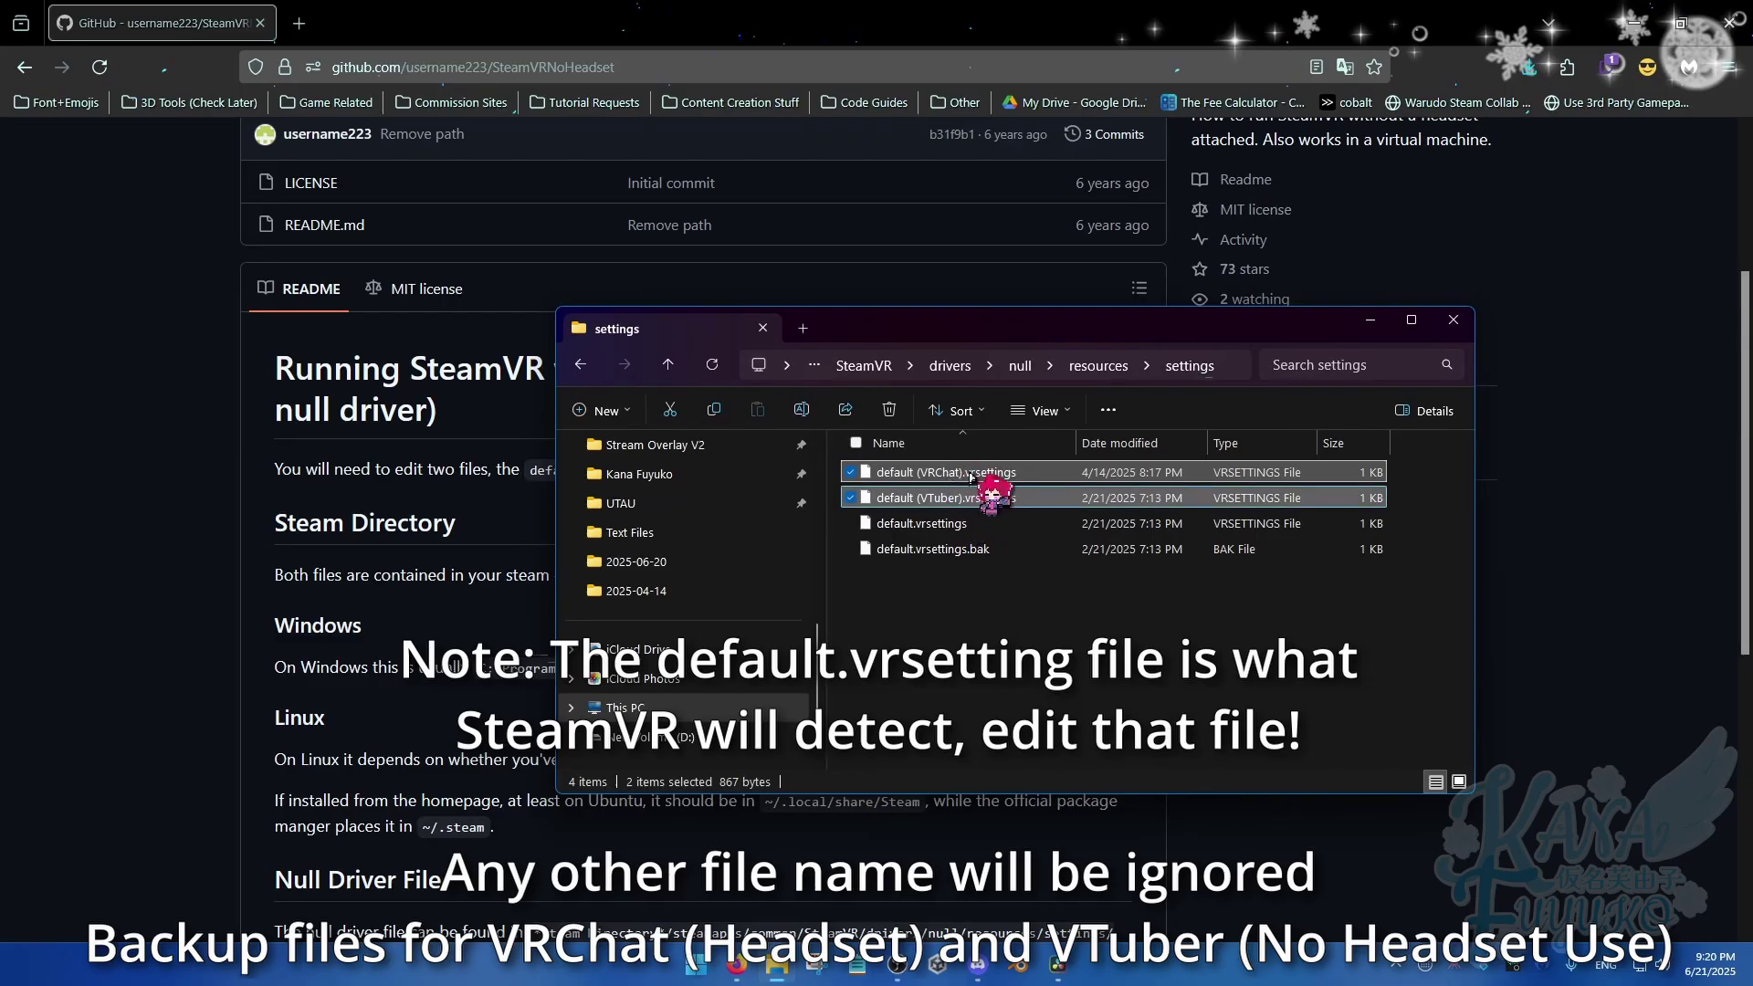
left_click(989, 620)
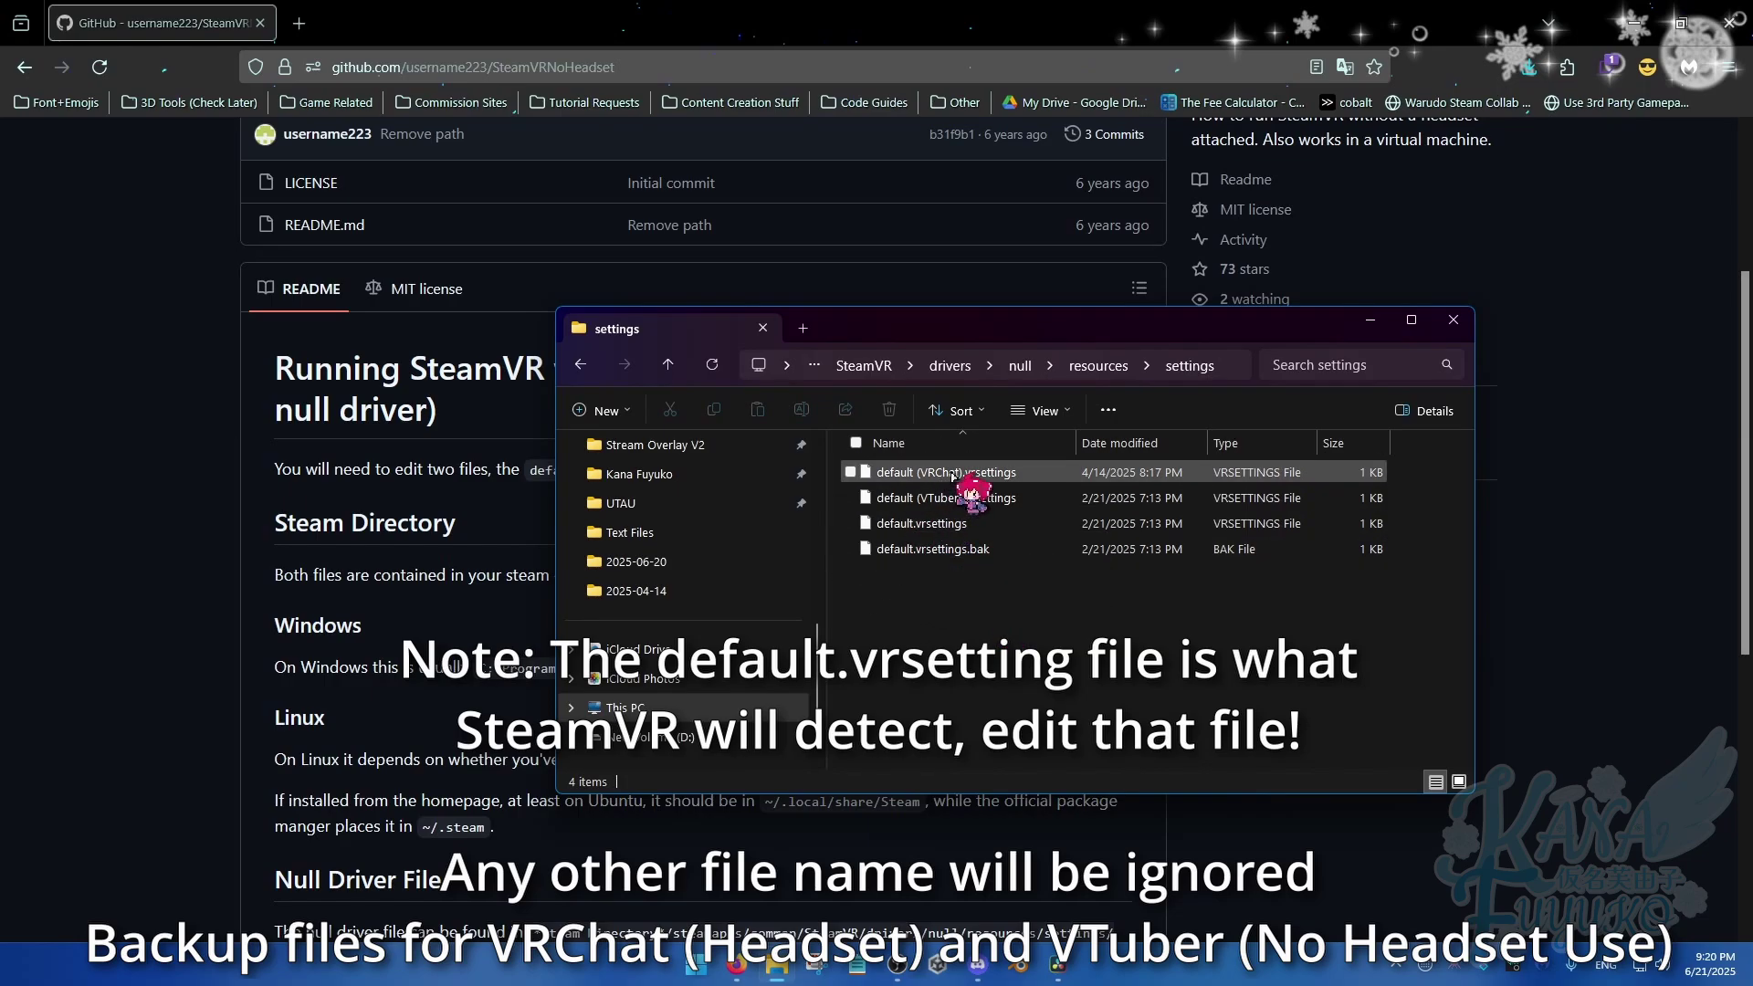
left_click(442, 512)
scroll(464, 495, "down", 3)
scroll(463, 495, "down", 3)
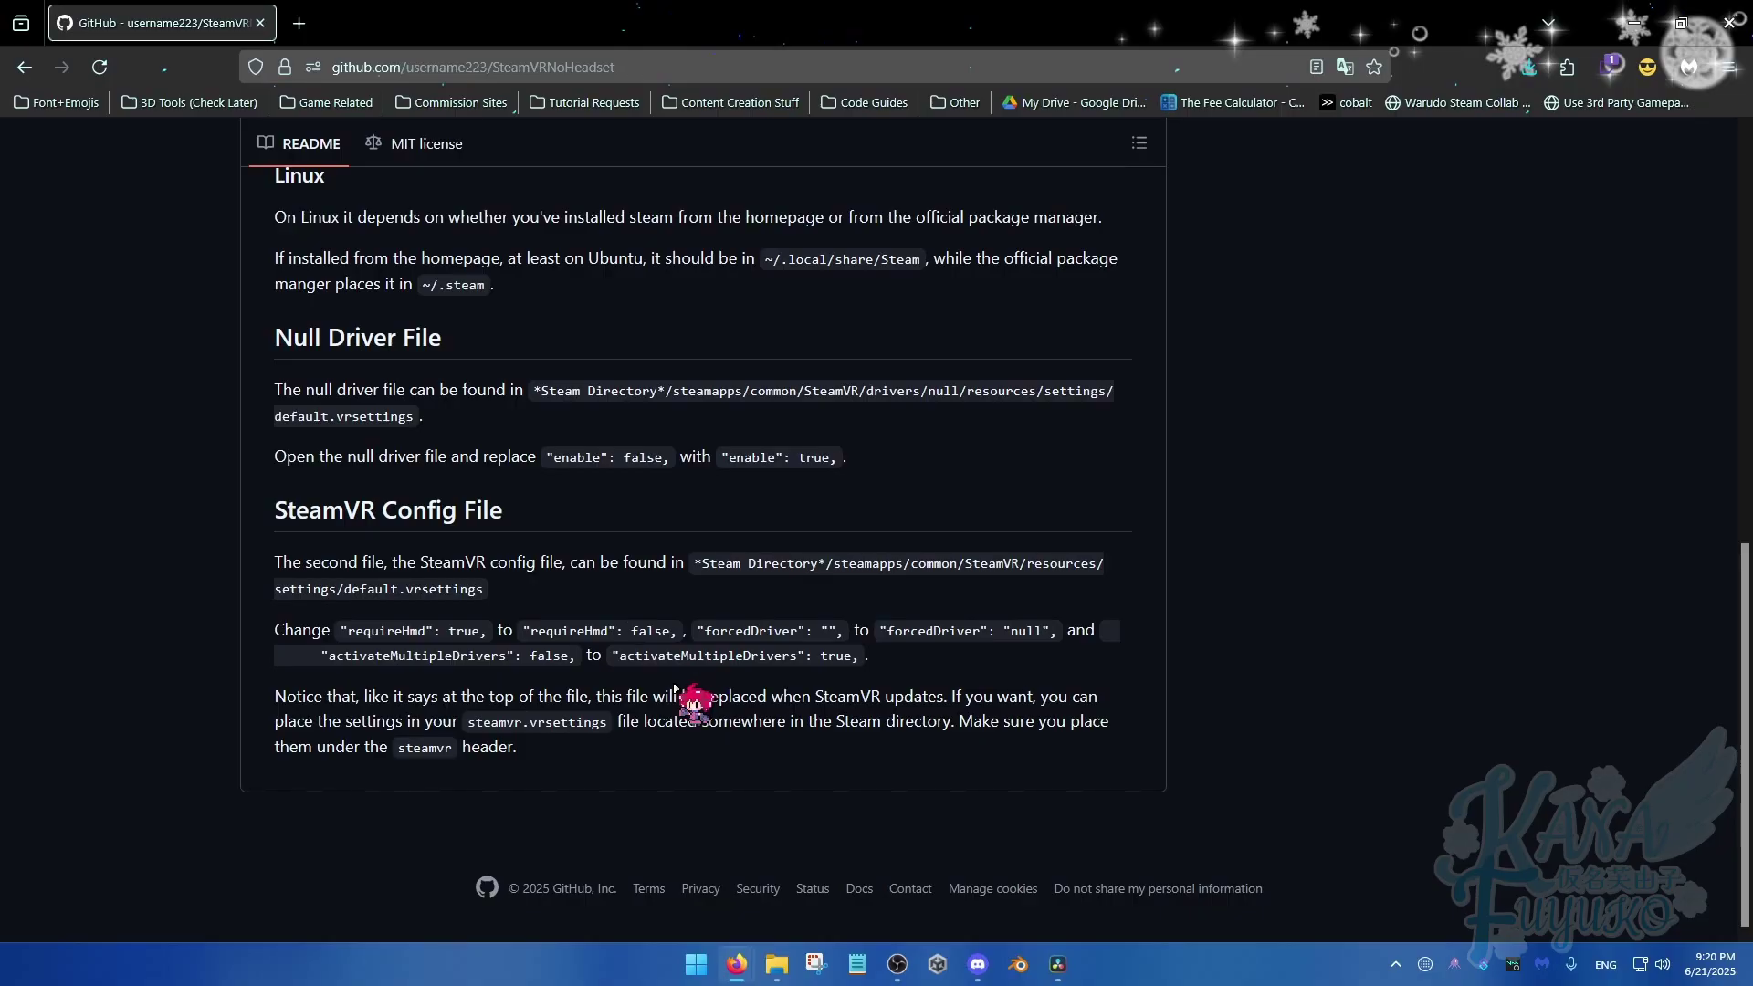
- Return to the null driver's settings folder, duplicate default.vrsettings and delete the copy
left_click(777, 964)
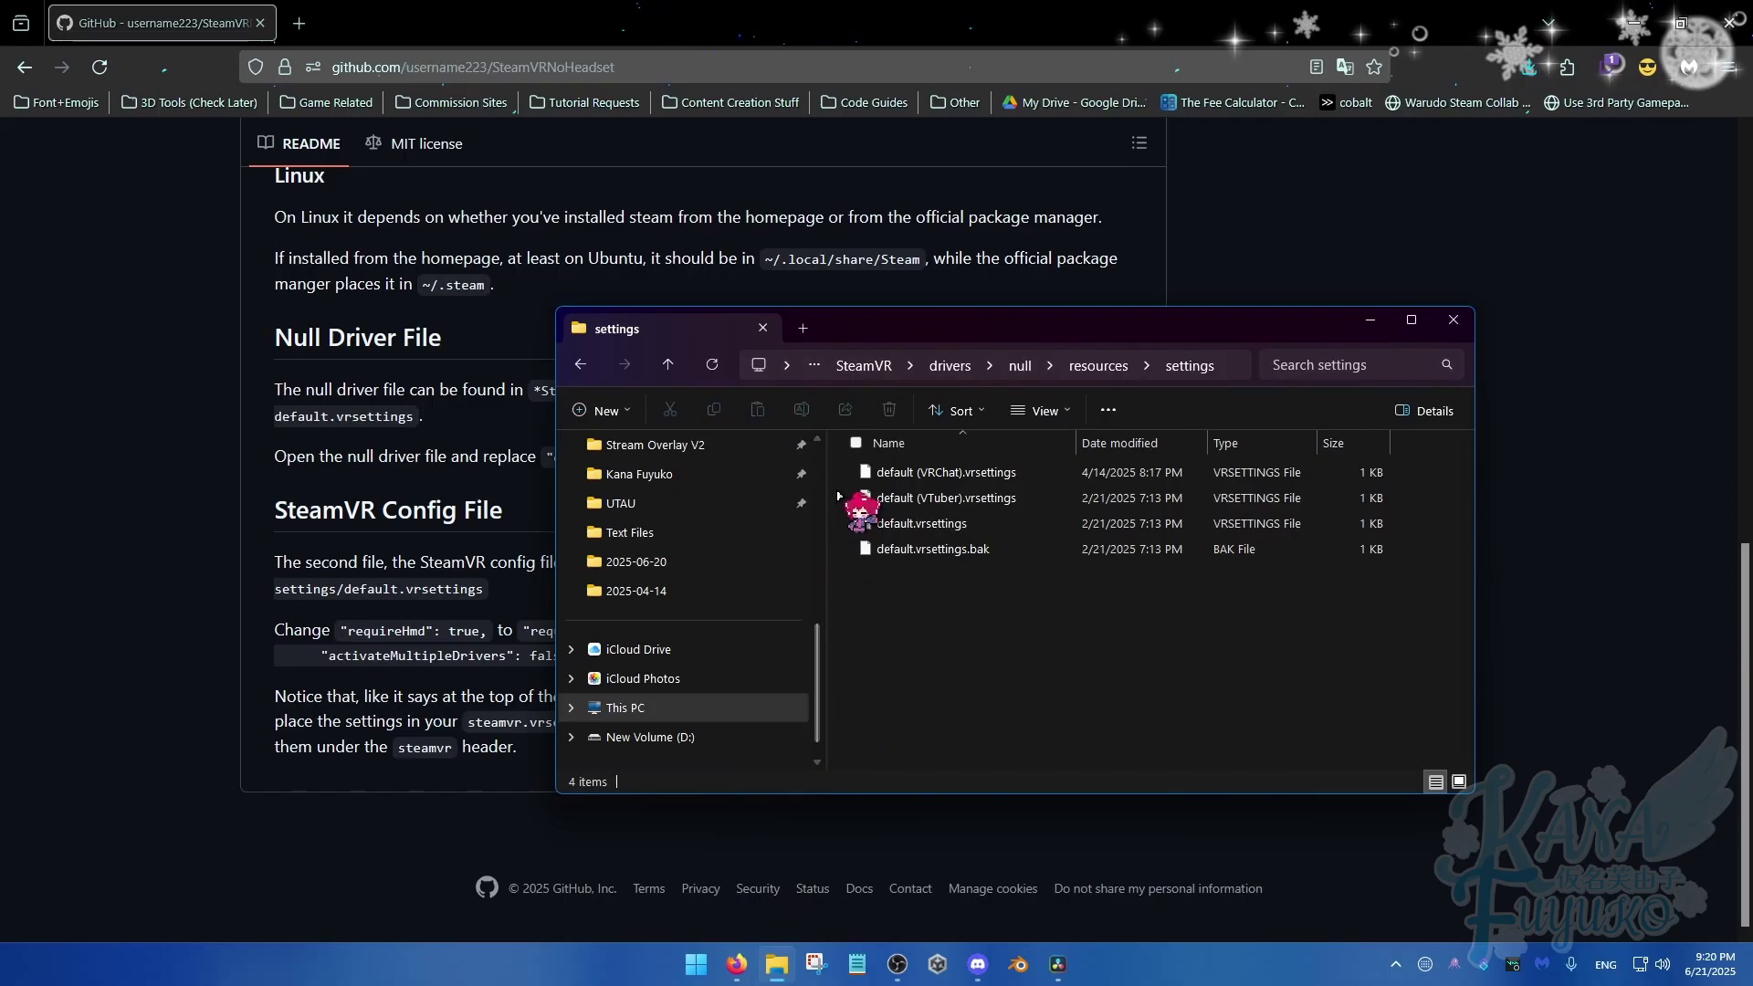
left_click(845, 528)
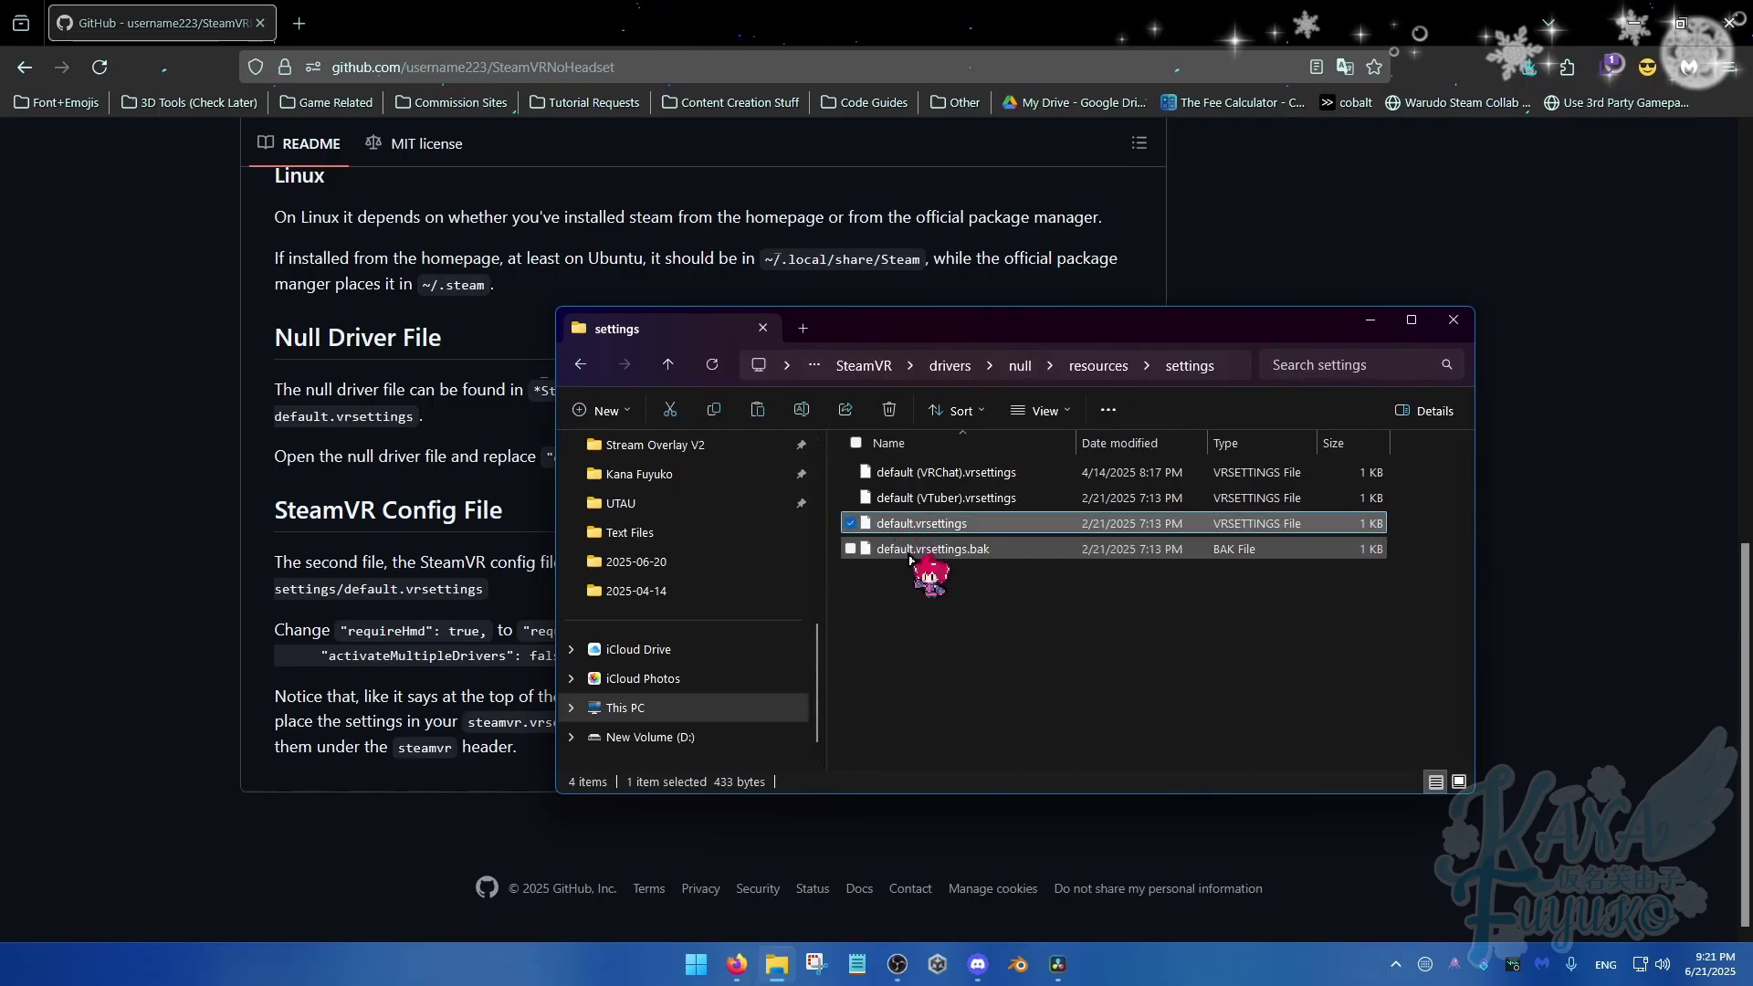
key("ctrl+c")
key("ctrl+v")
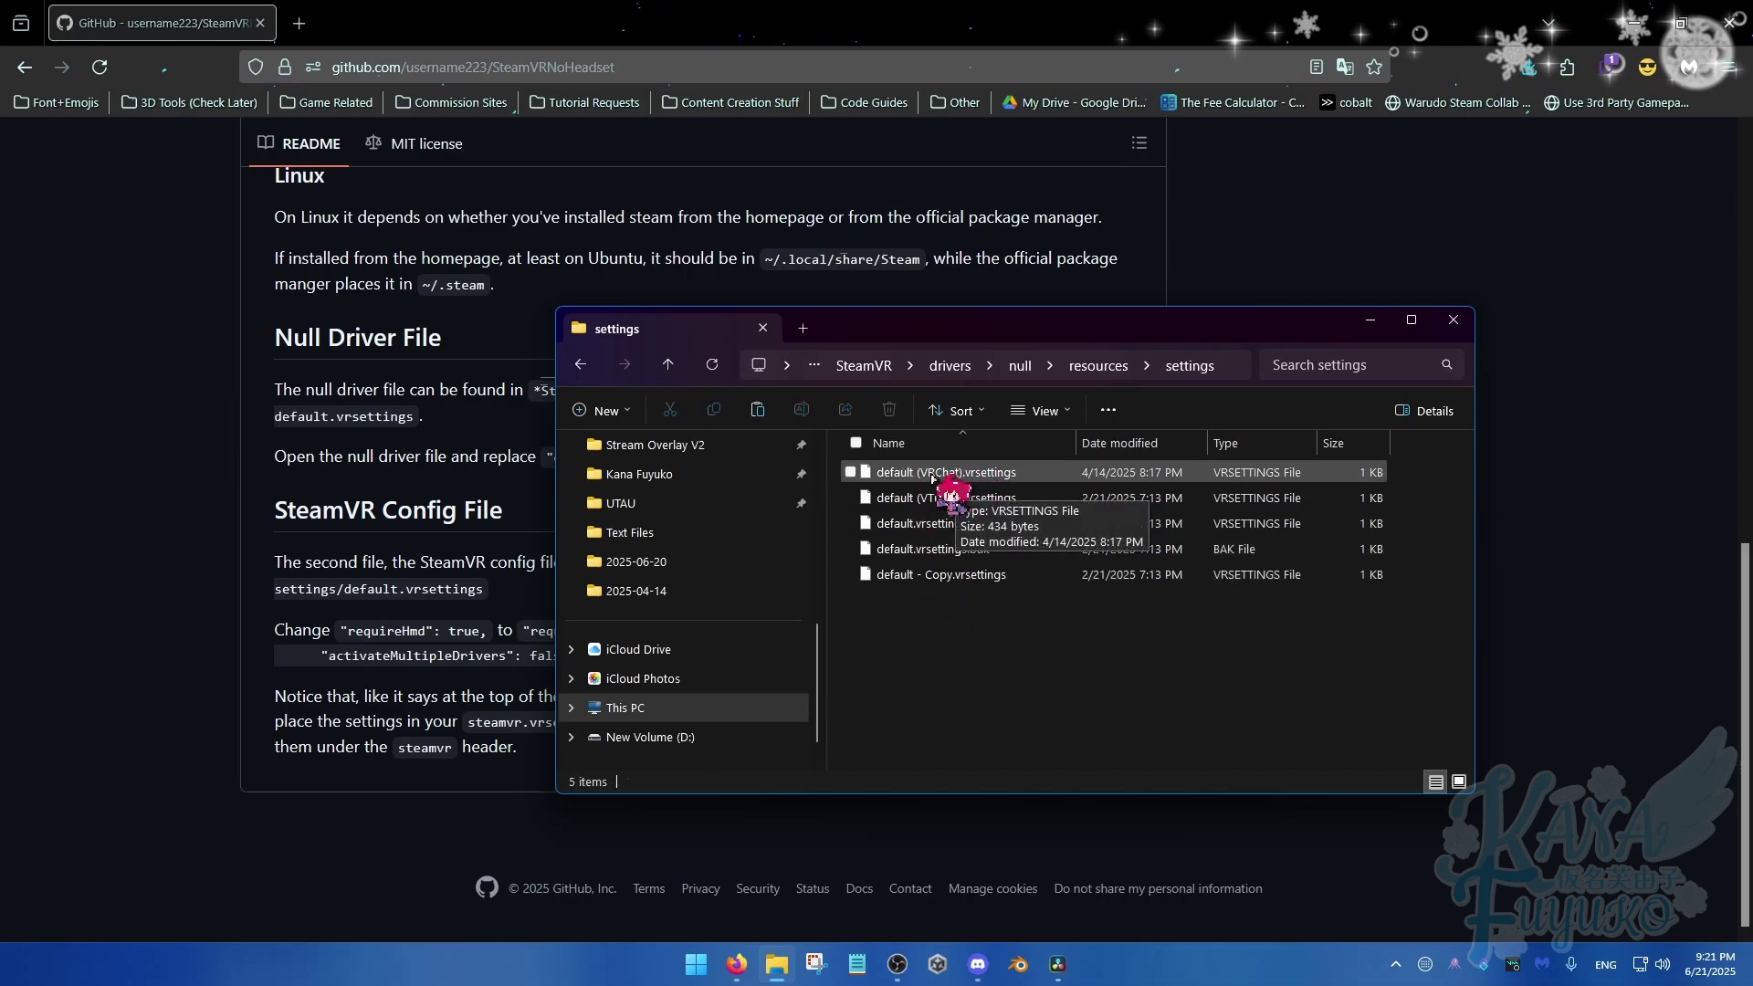
left_click(977, 574)
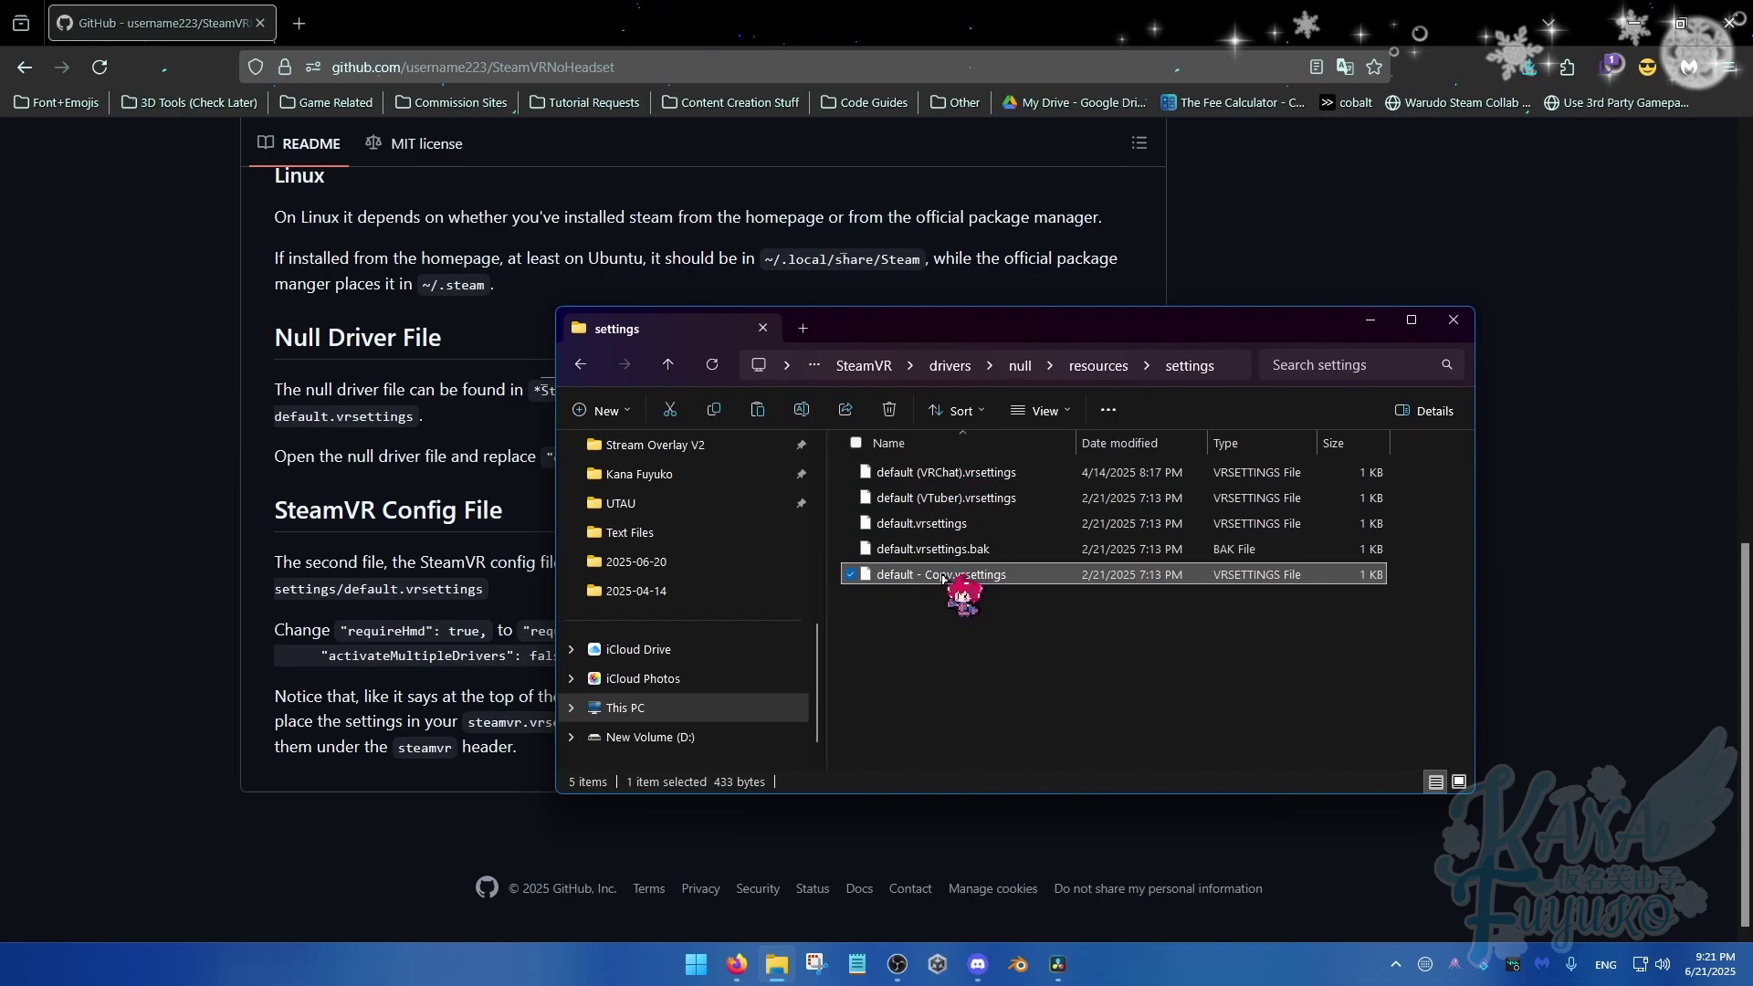
key("Delete")
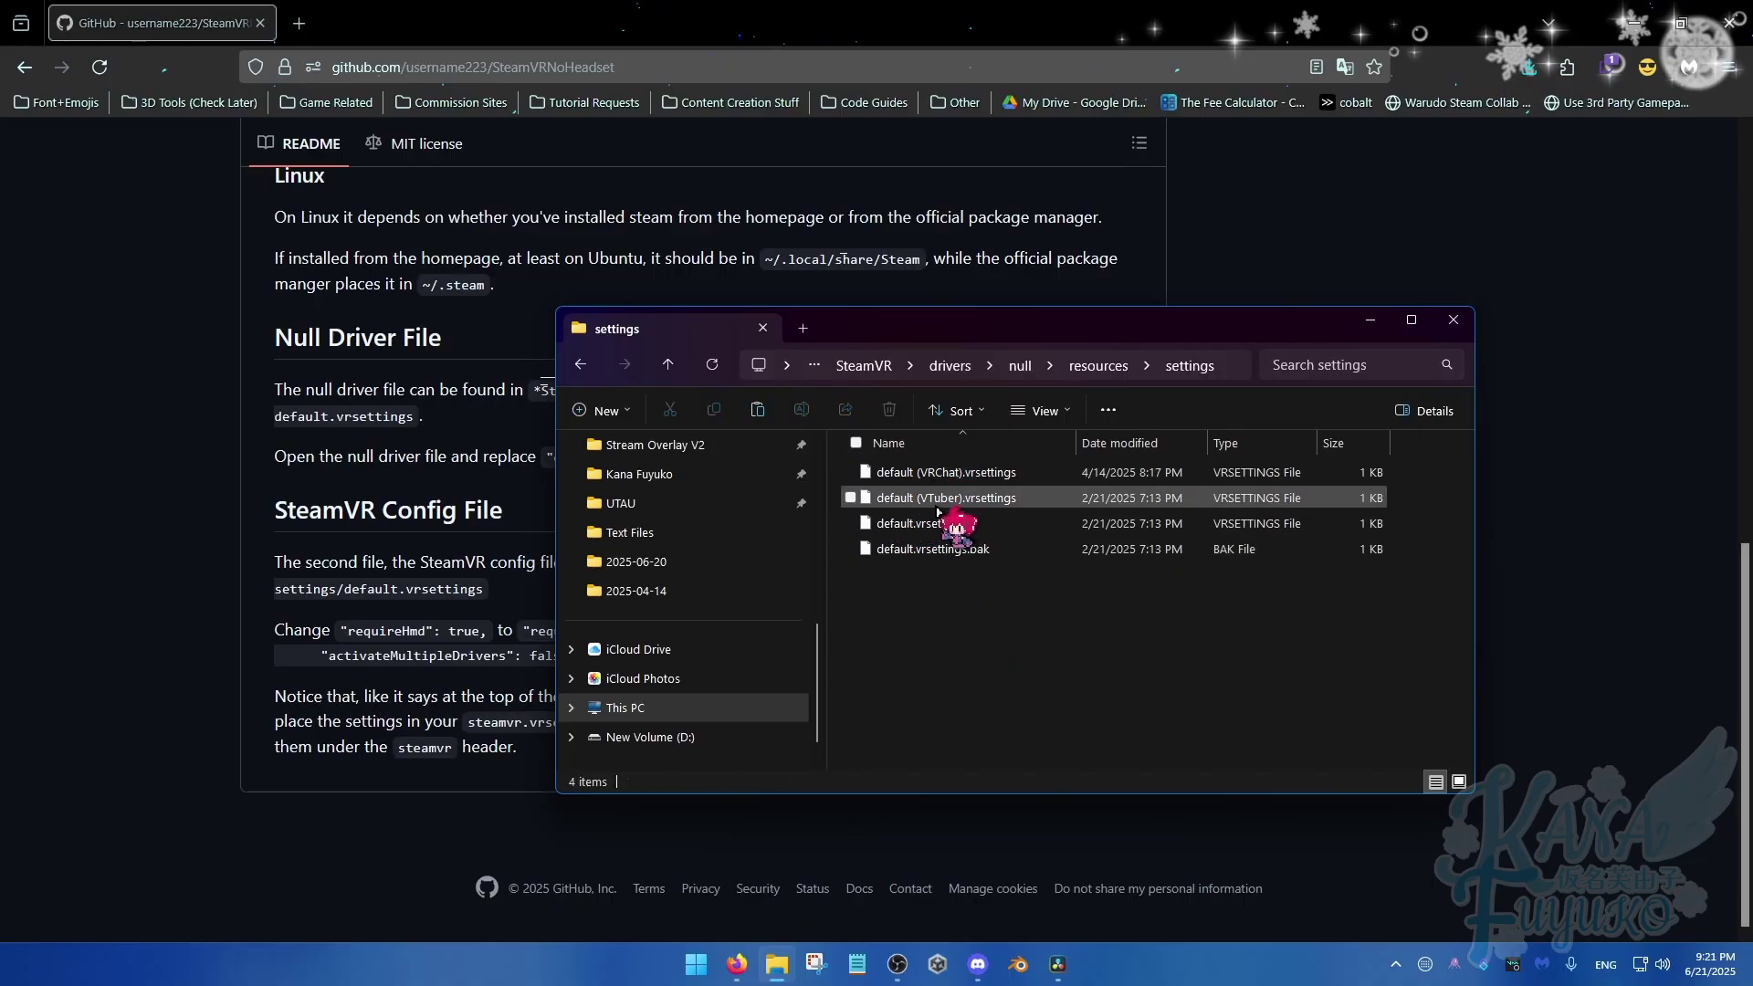
- Open default (VTuber).vrsettings in Notepad++ and arrange the editor and folder windows side by side over the README page
right_click(937, 509)
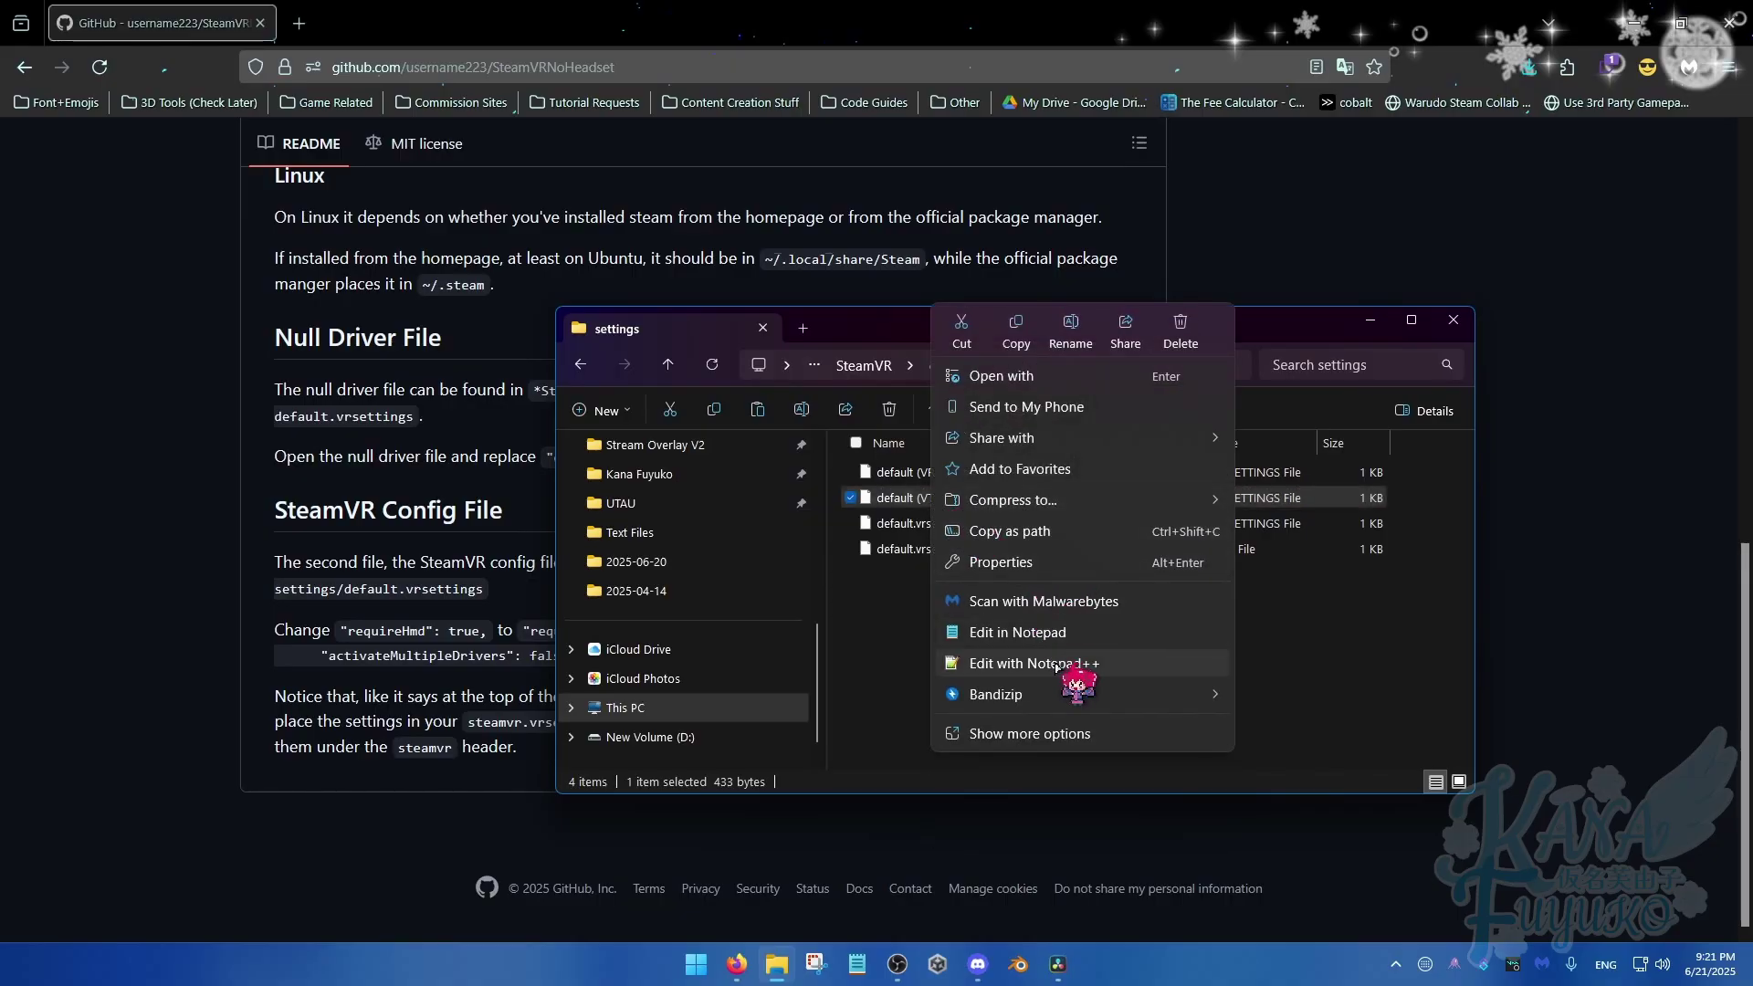
left_click(1057, 668)
left_click_drag(1001, 19, 631, 92)
left_click_drag(1187, 319, 1445, 334)
left_click_drag(849, 88, 858, 540)
scroll(554, 315, "up", 6)
scroll(554, 315, "up", 3)
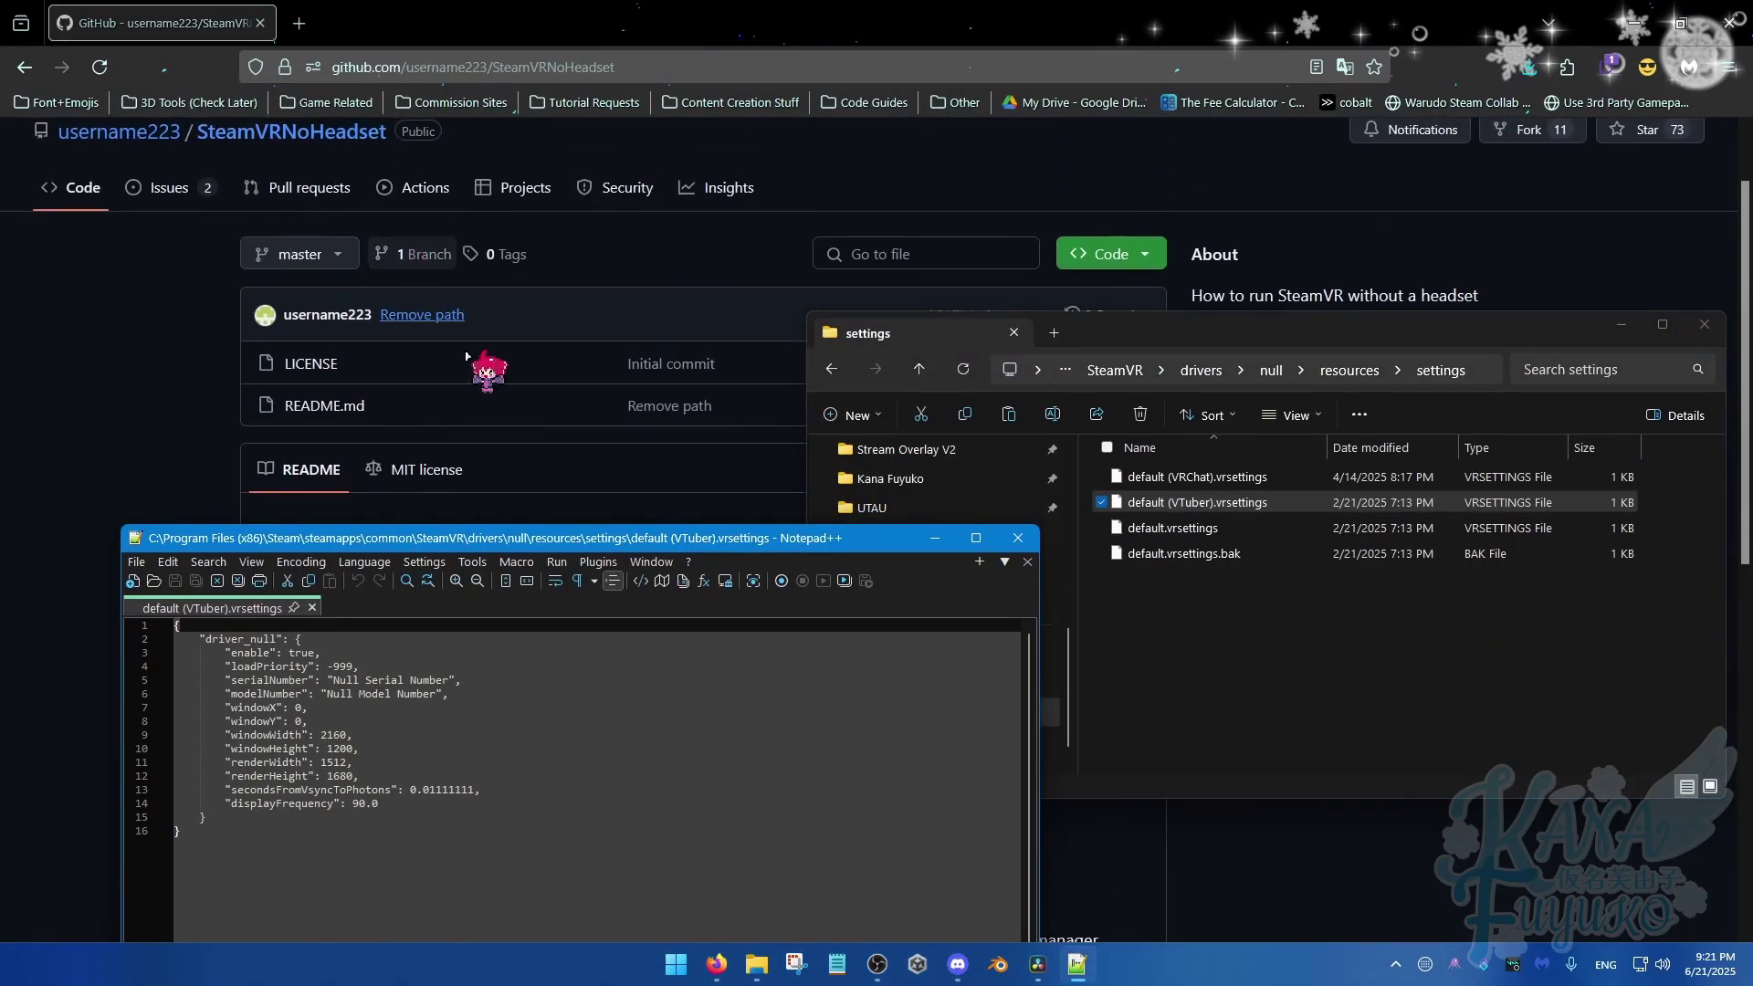
left_click_drag(659, 538, 713, 162)
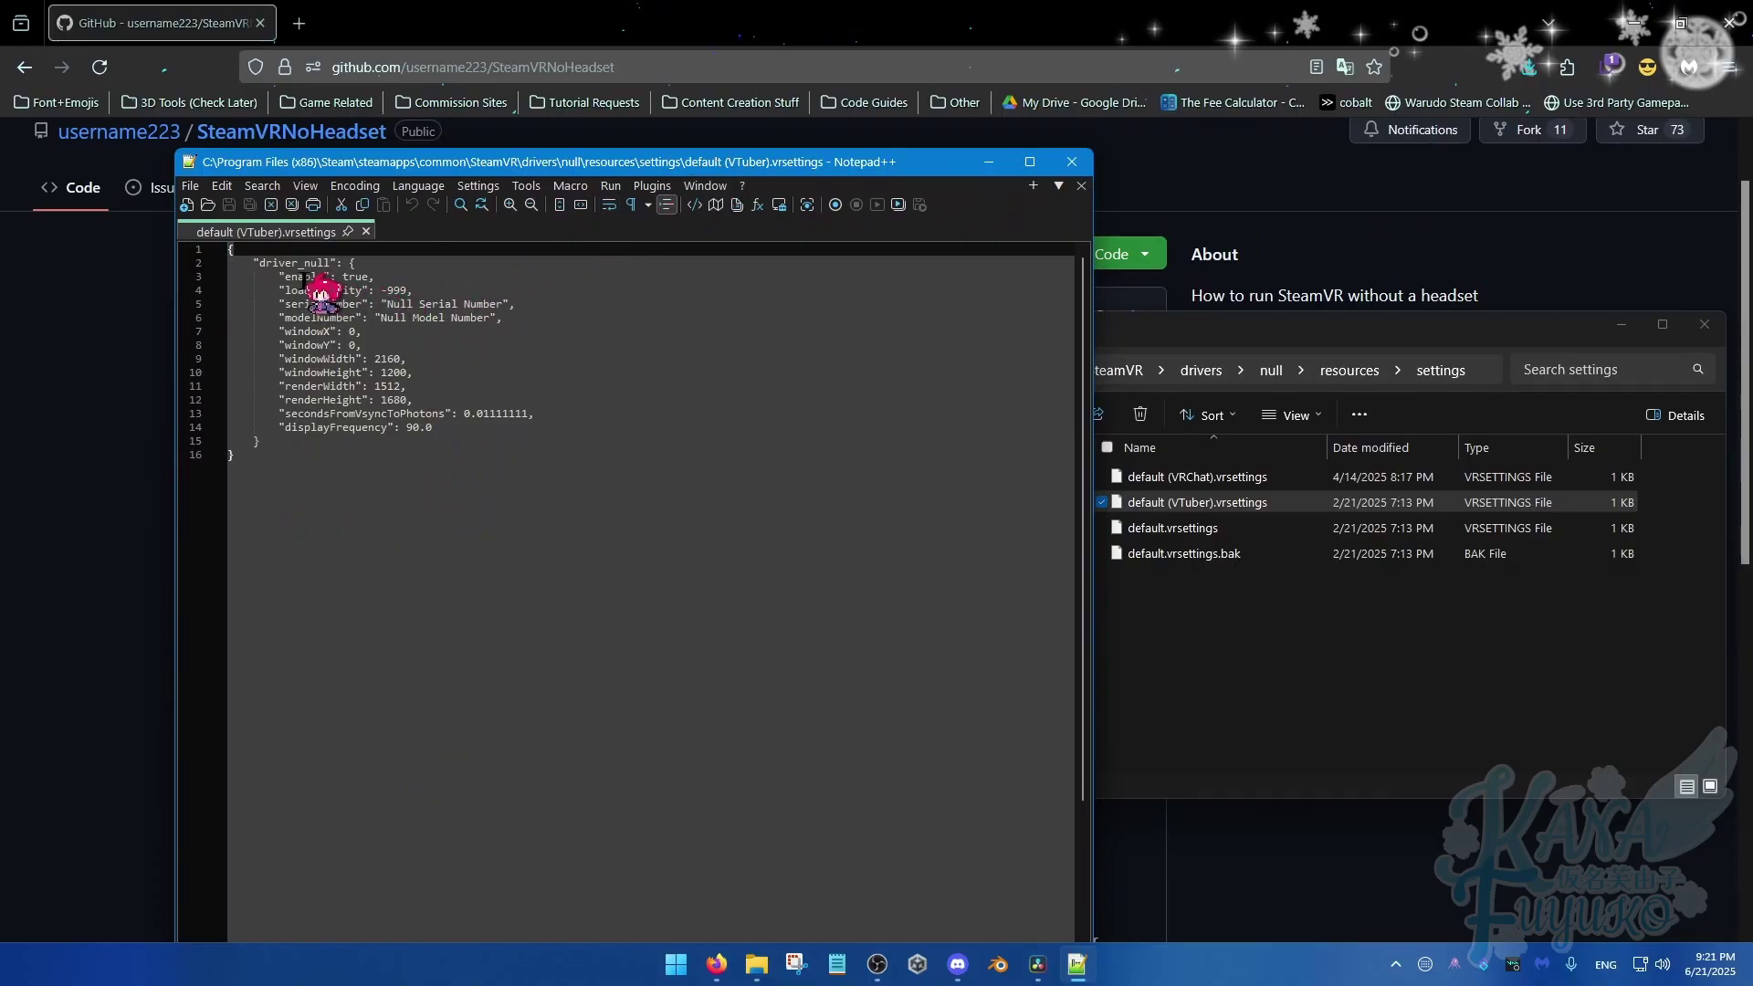
- Examine the driver_null entries in default (VTuber).vrsettings and highlight the "enable": true line
double_click(304, 276)
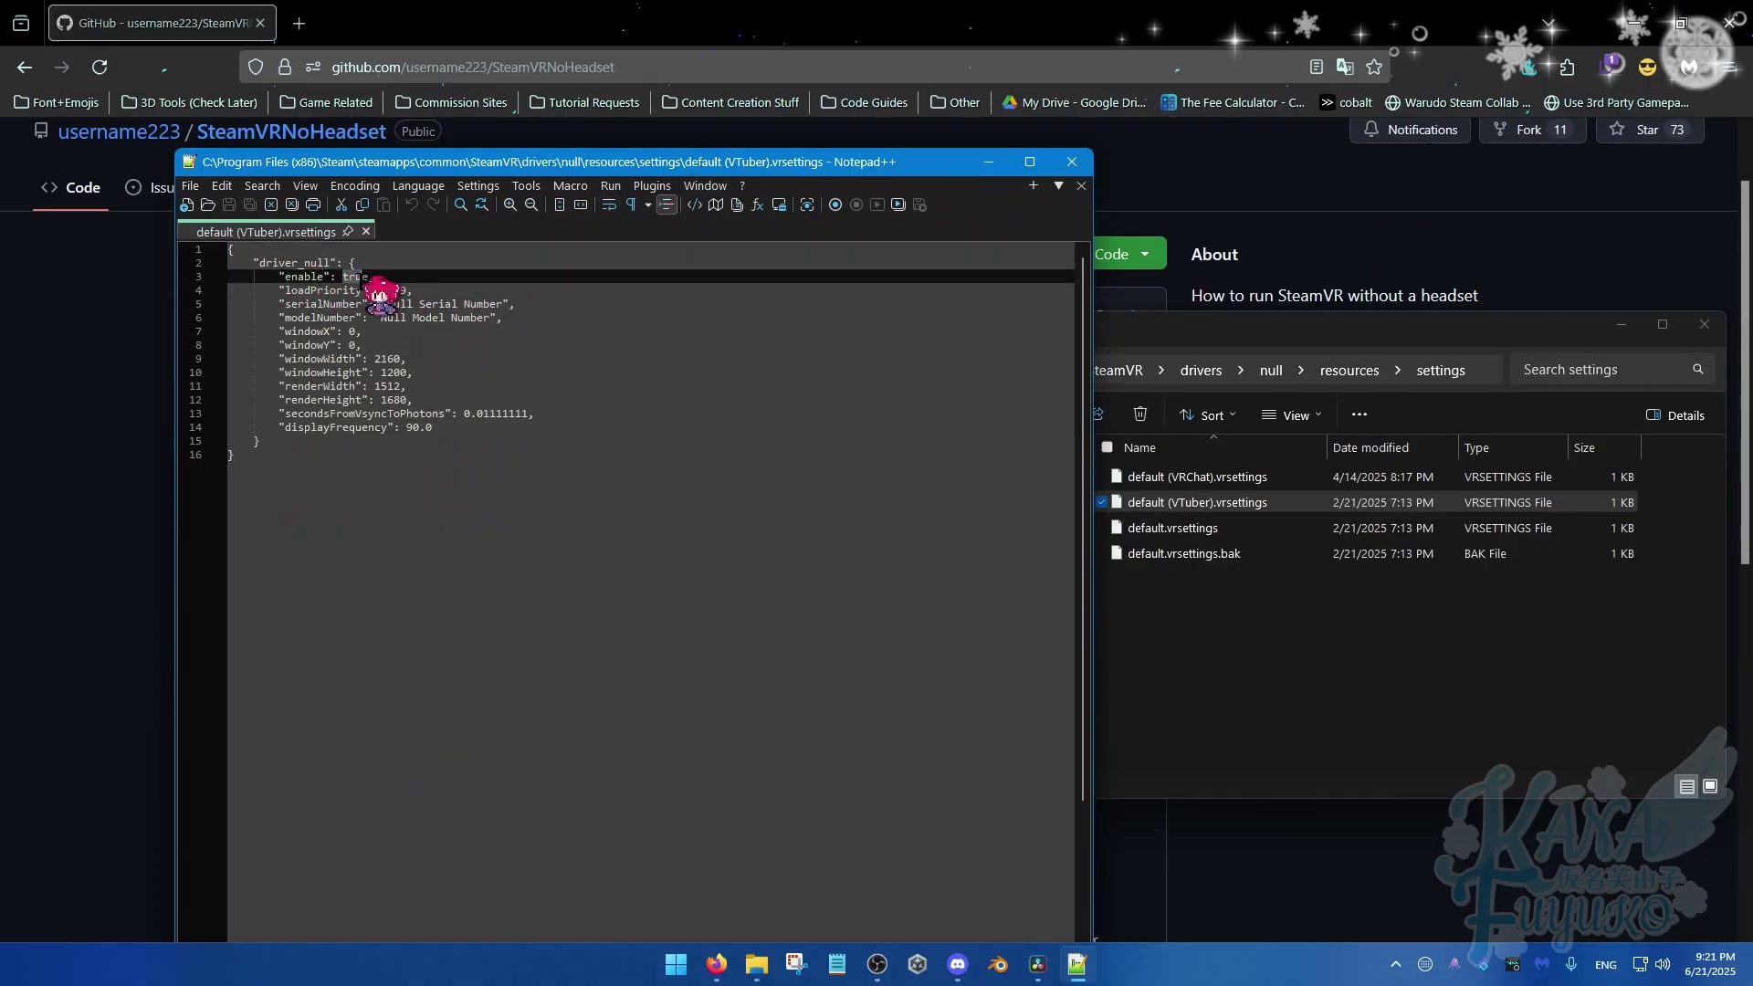
left_click(425, 290)
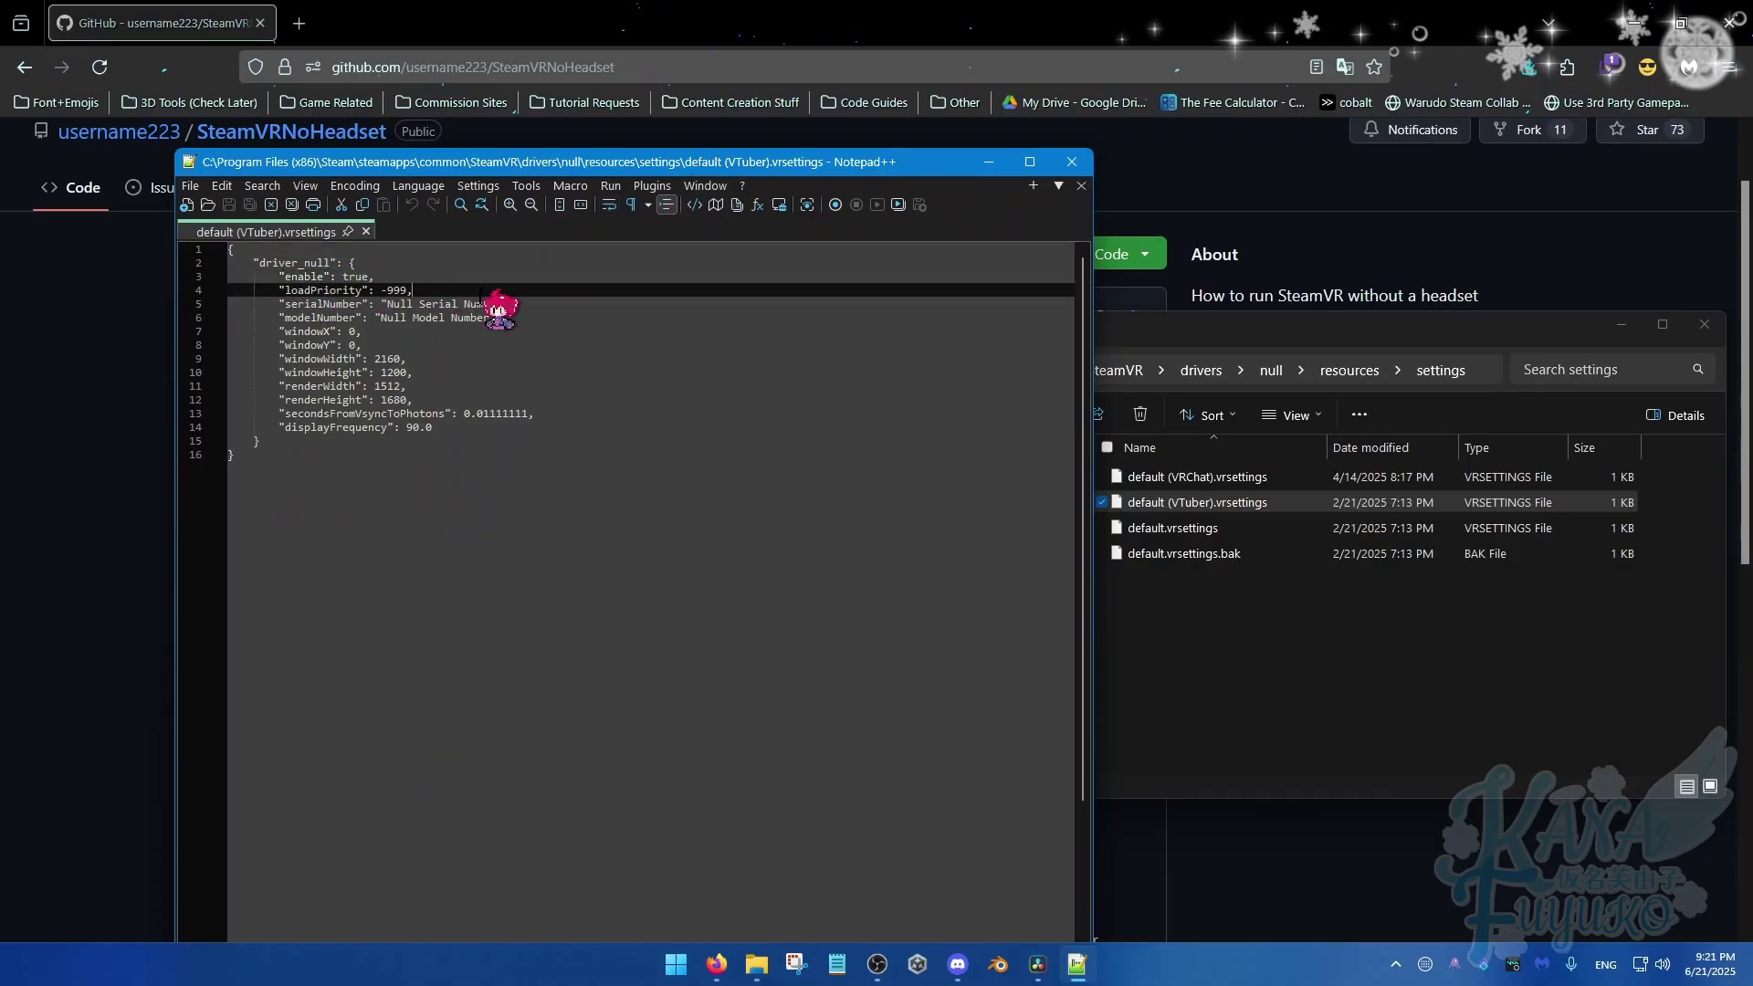
key("Down")
key("Down")
key("Down")
key("Down")
key("Down")
key("Down")
left_click(526, 412)
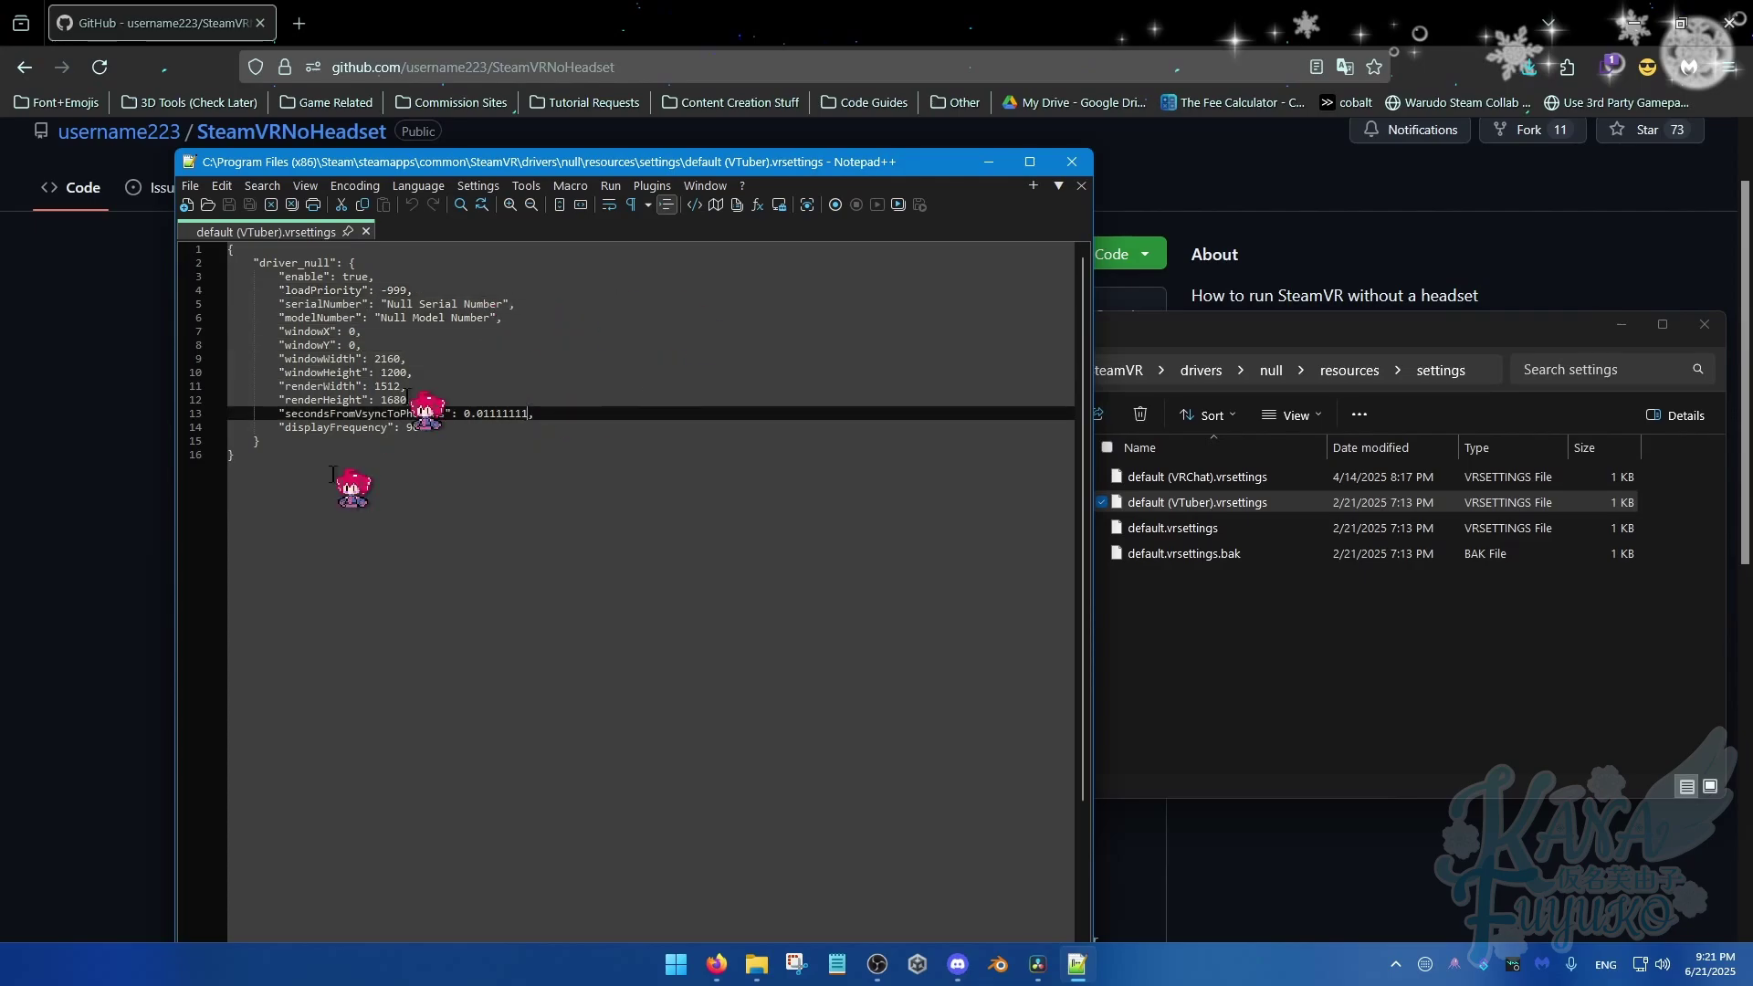
left_click(382, 274)
left_click_drag(274, 274, 375, 274)
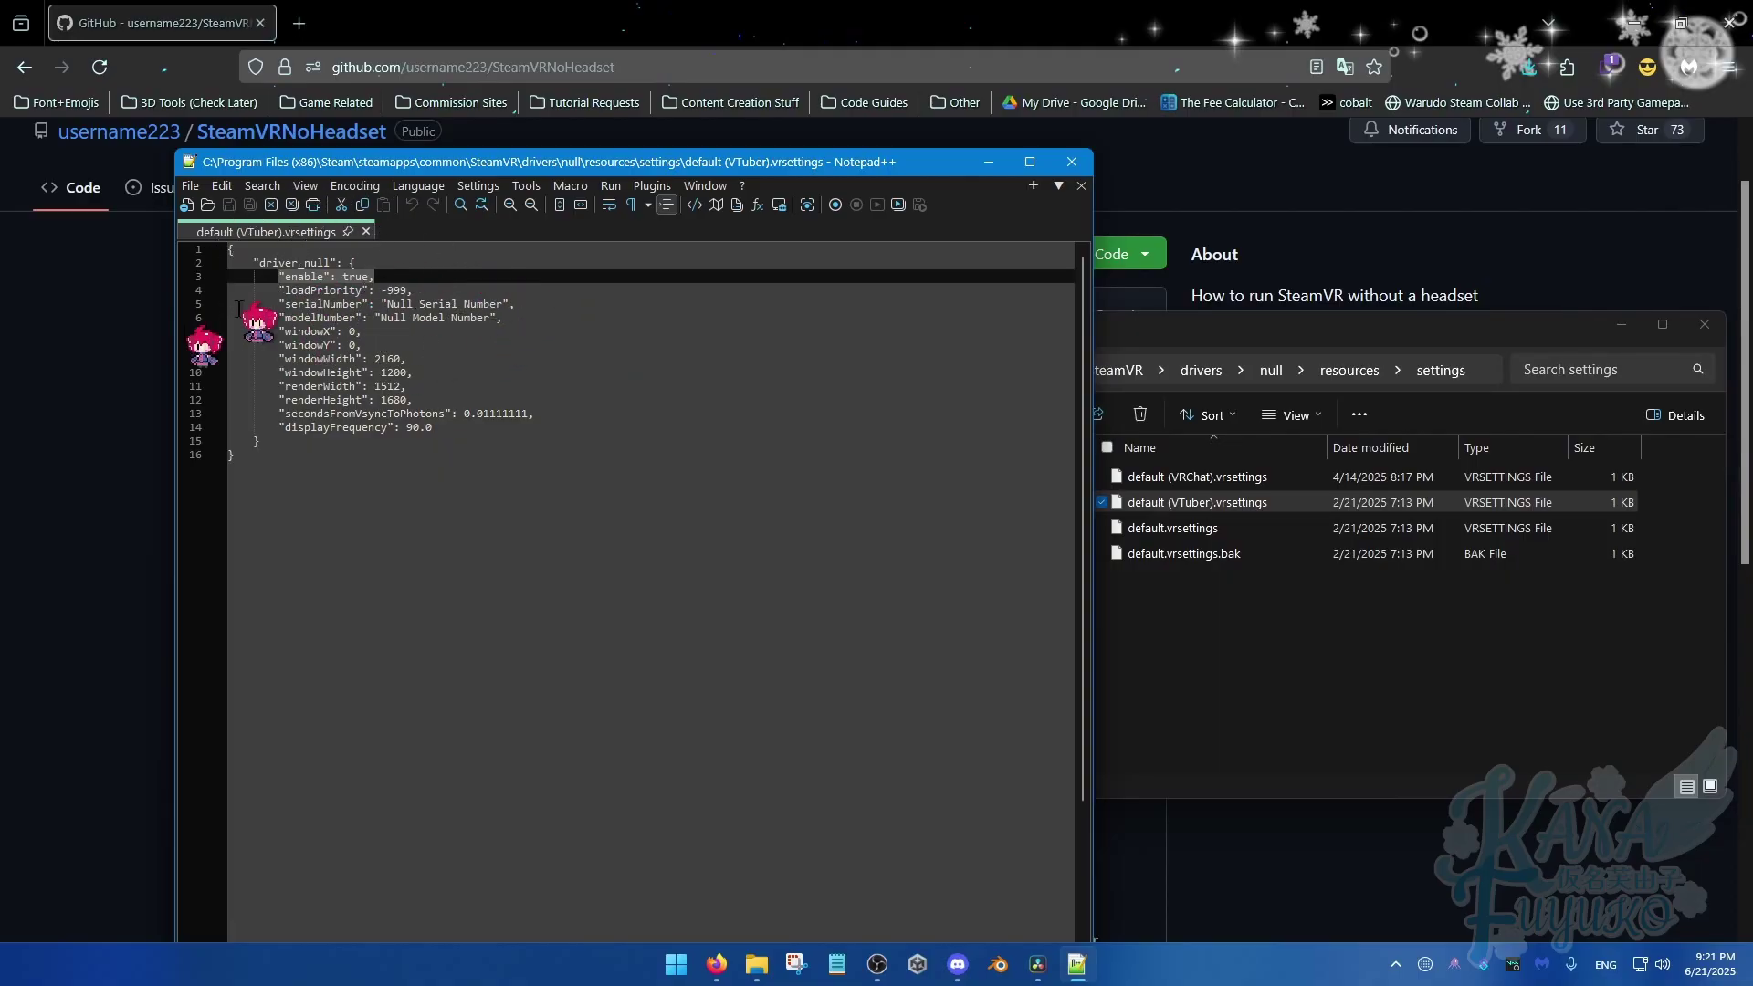
- Minimize Notepad++ and move the null driver's settings folder window to the middle of the README page
left_click(435, 356)
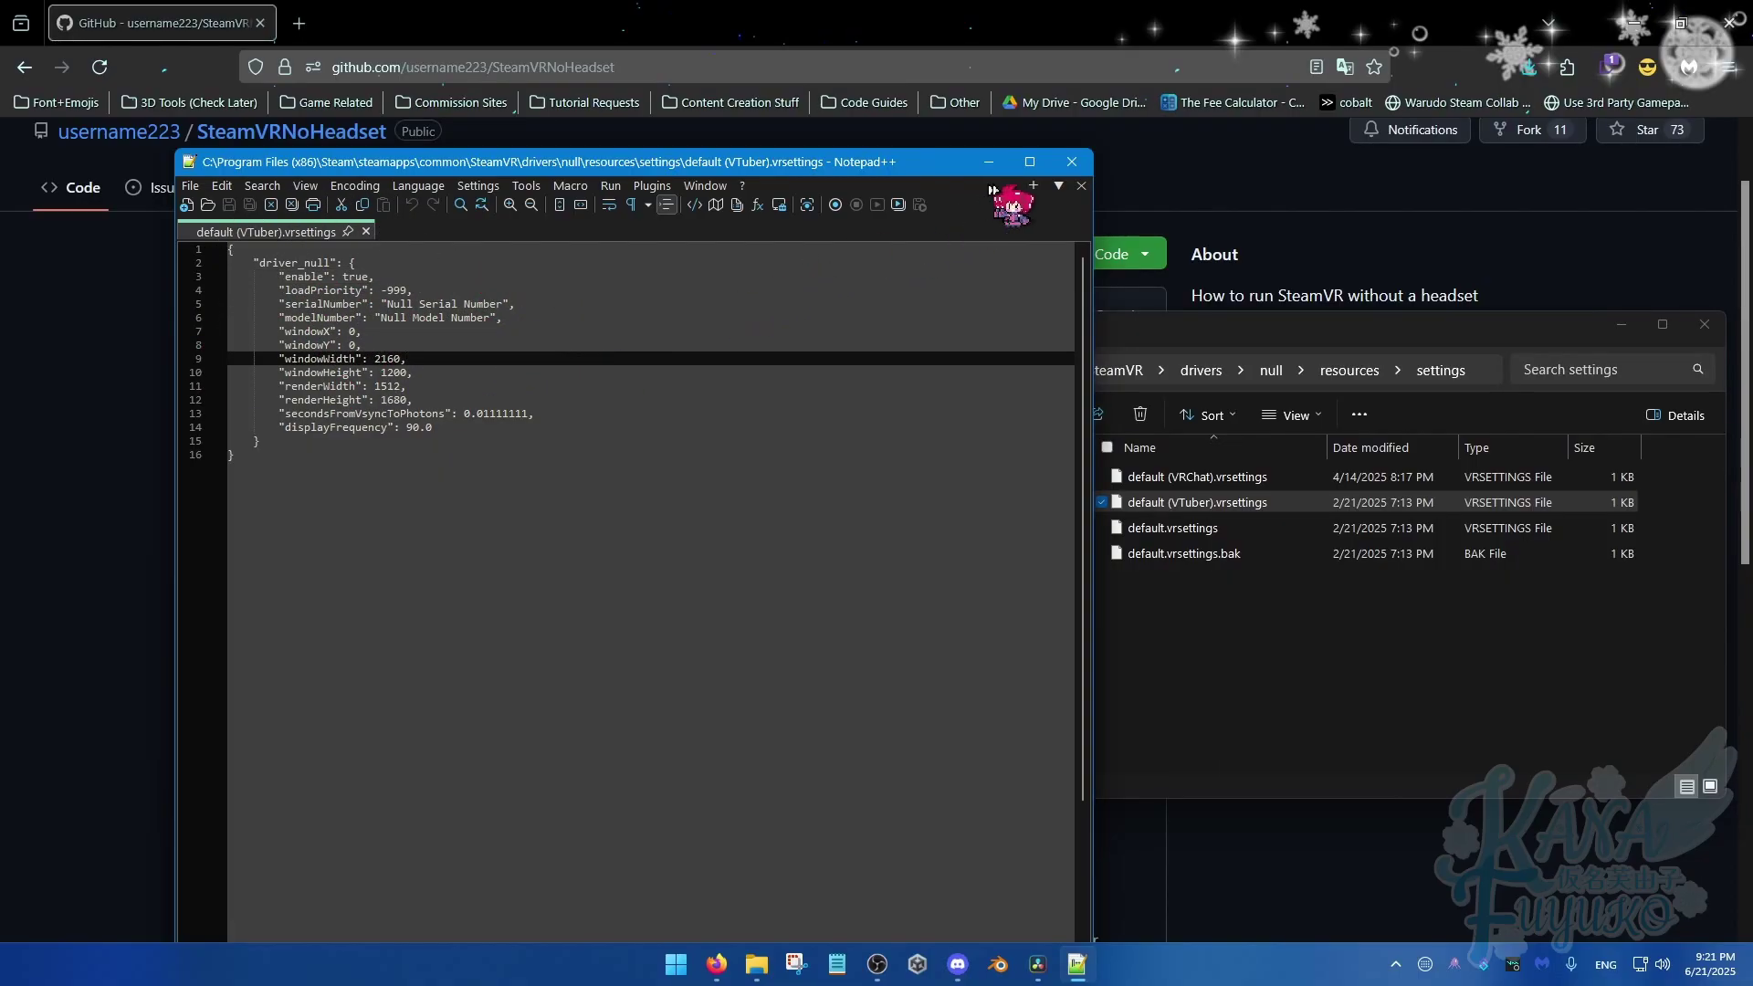
left_click(1056, 169)
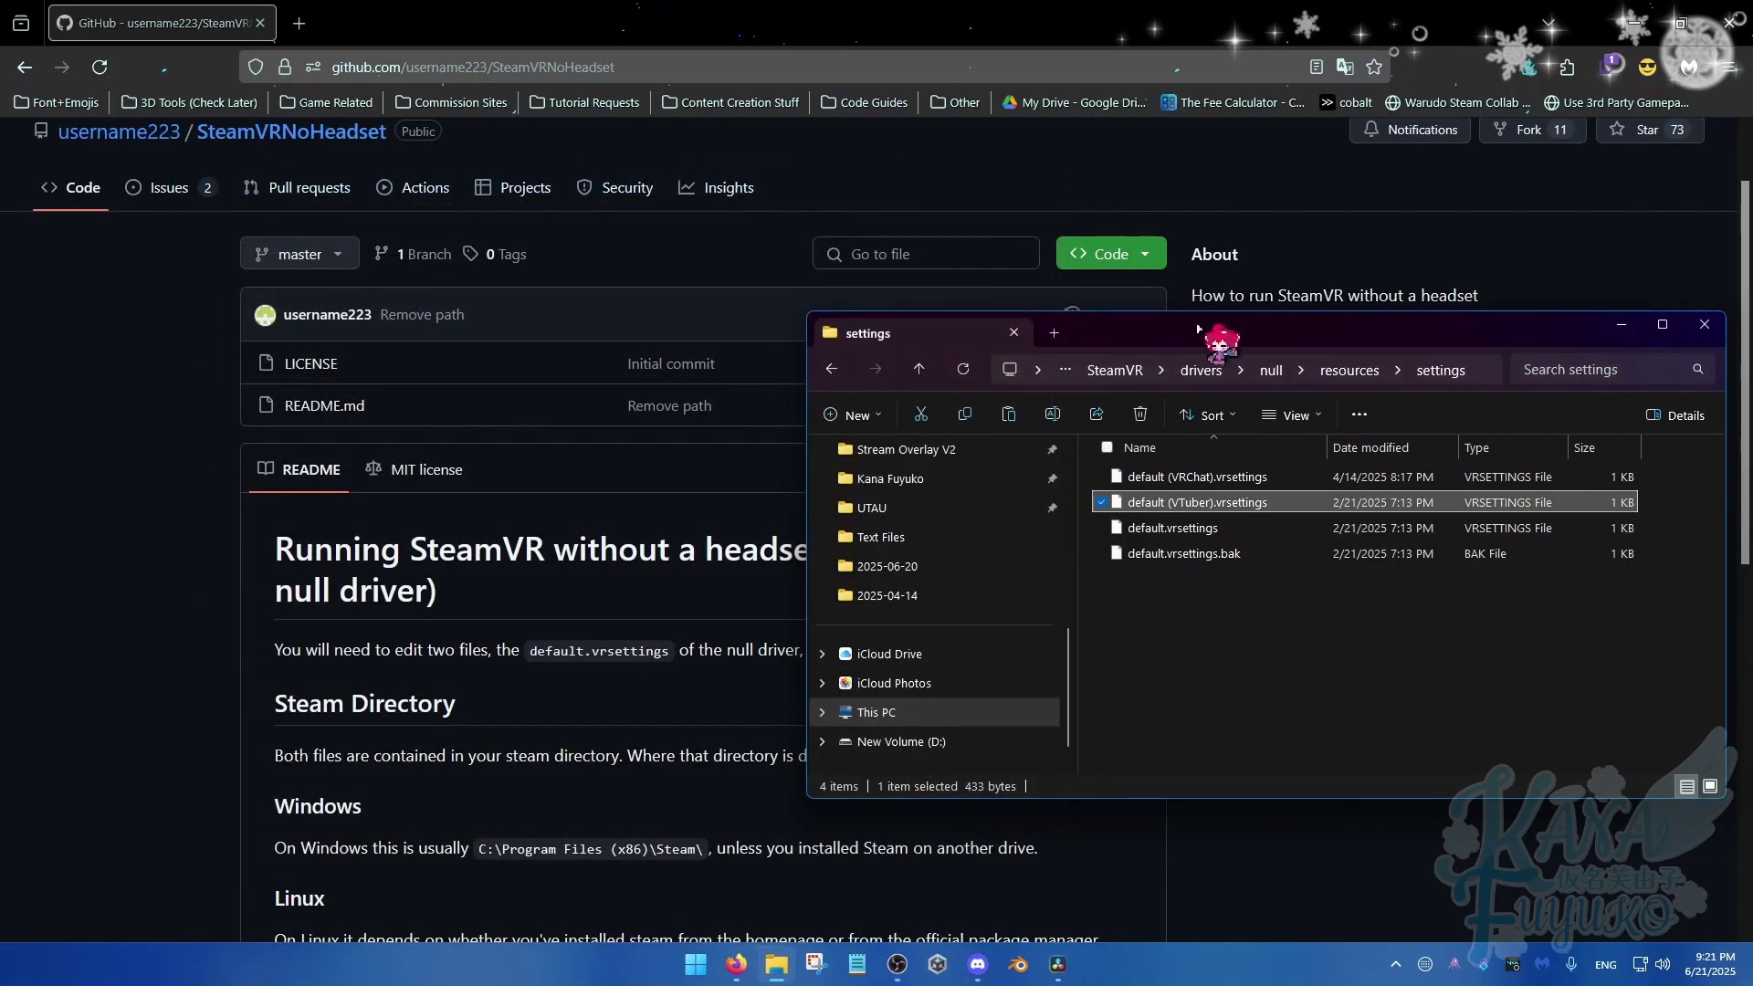
left_click_drag(1197, 339, 803, 323)
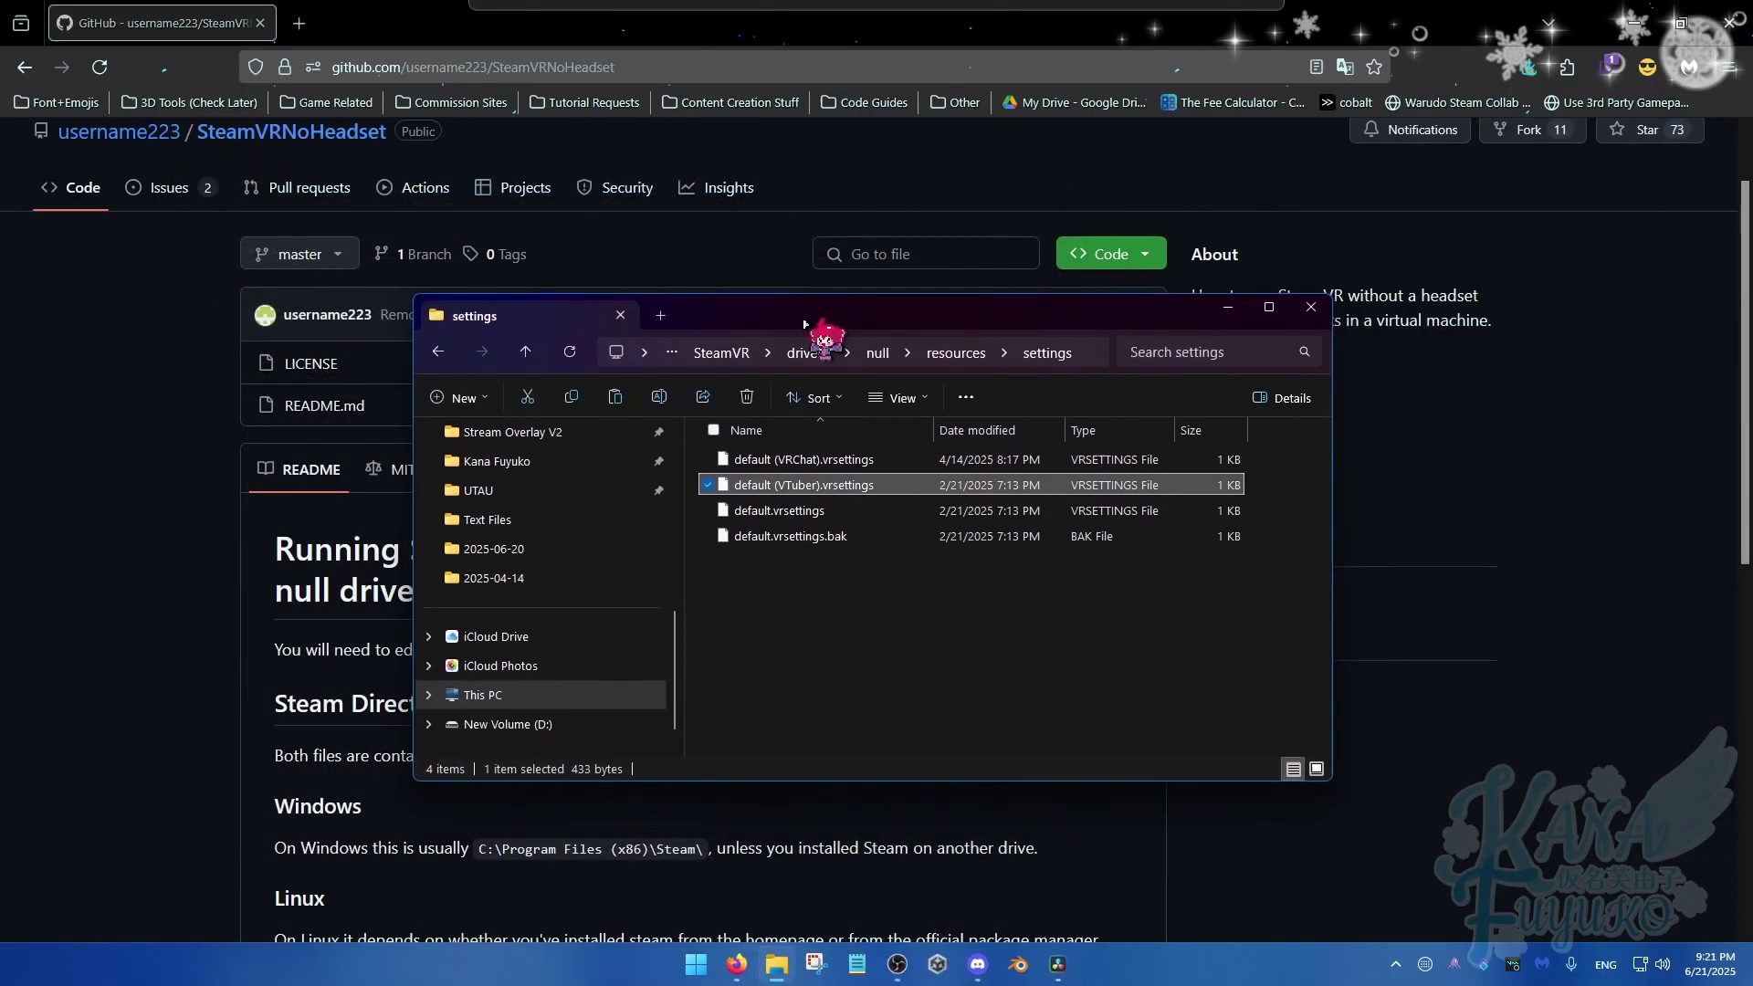
left_click(1261, 486)
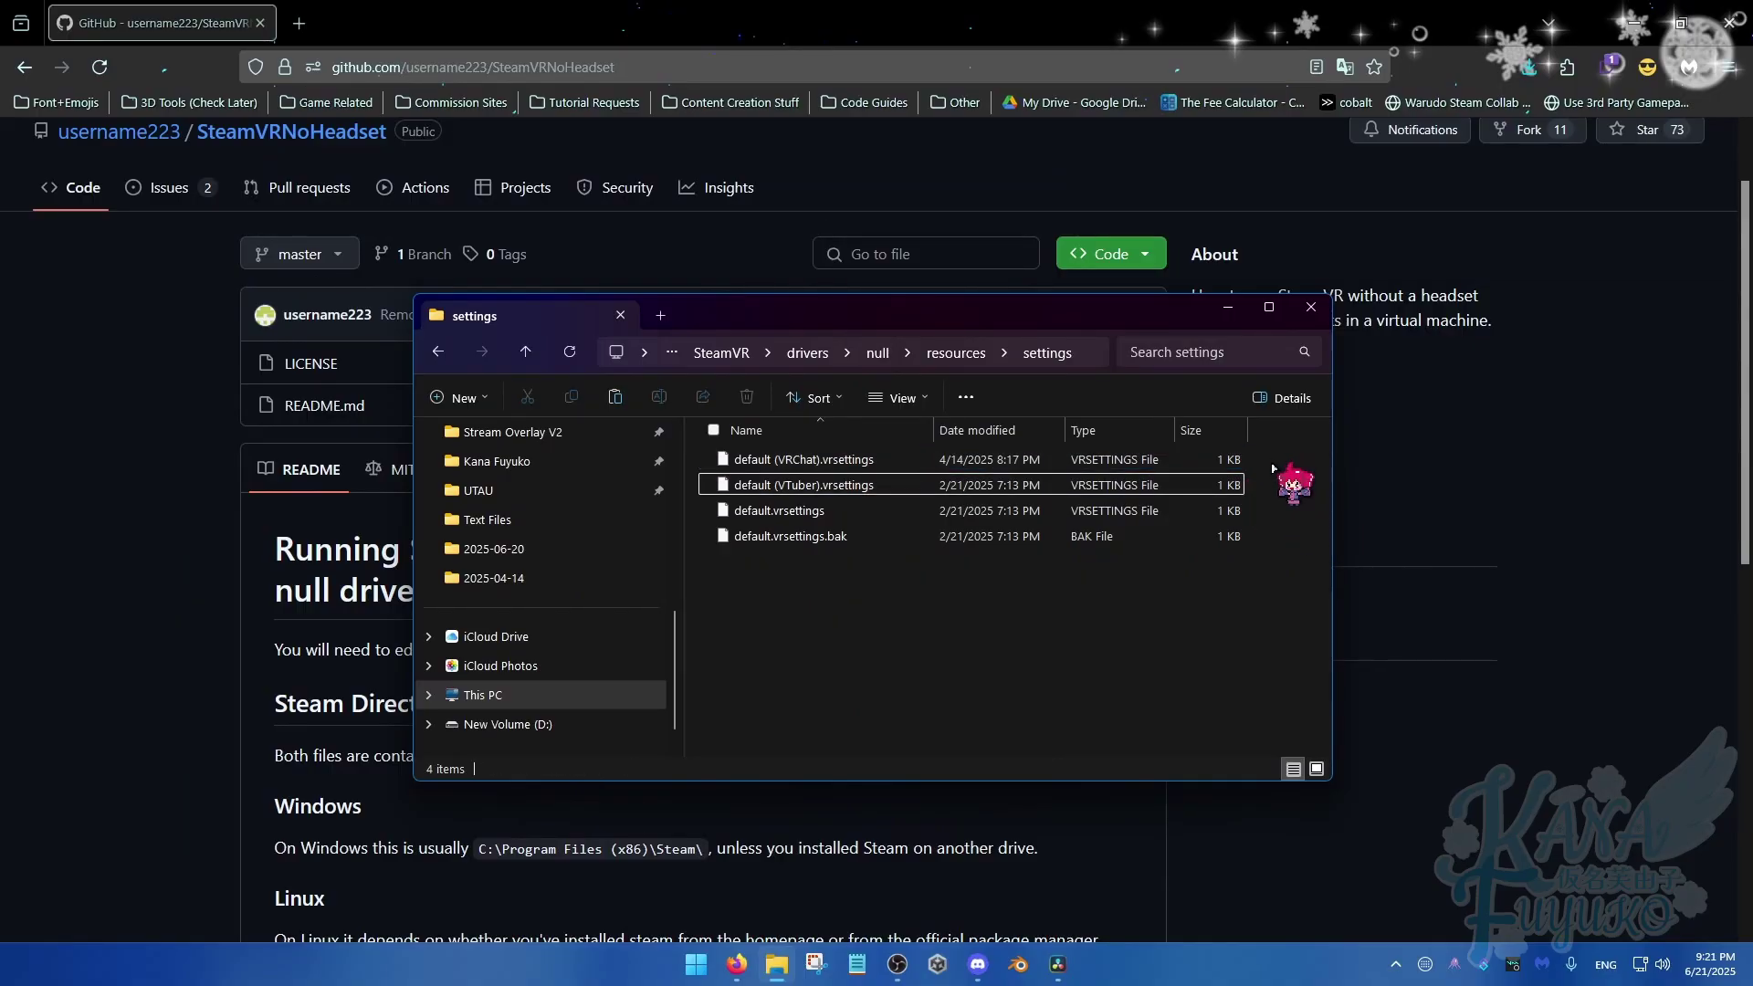
- Duplicate default (VRChat).vrsettings in the null driver's settings folder and delete the existing default.vrsettings
left_click(1232, 459)
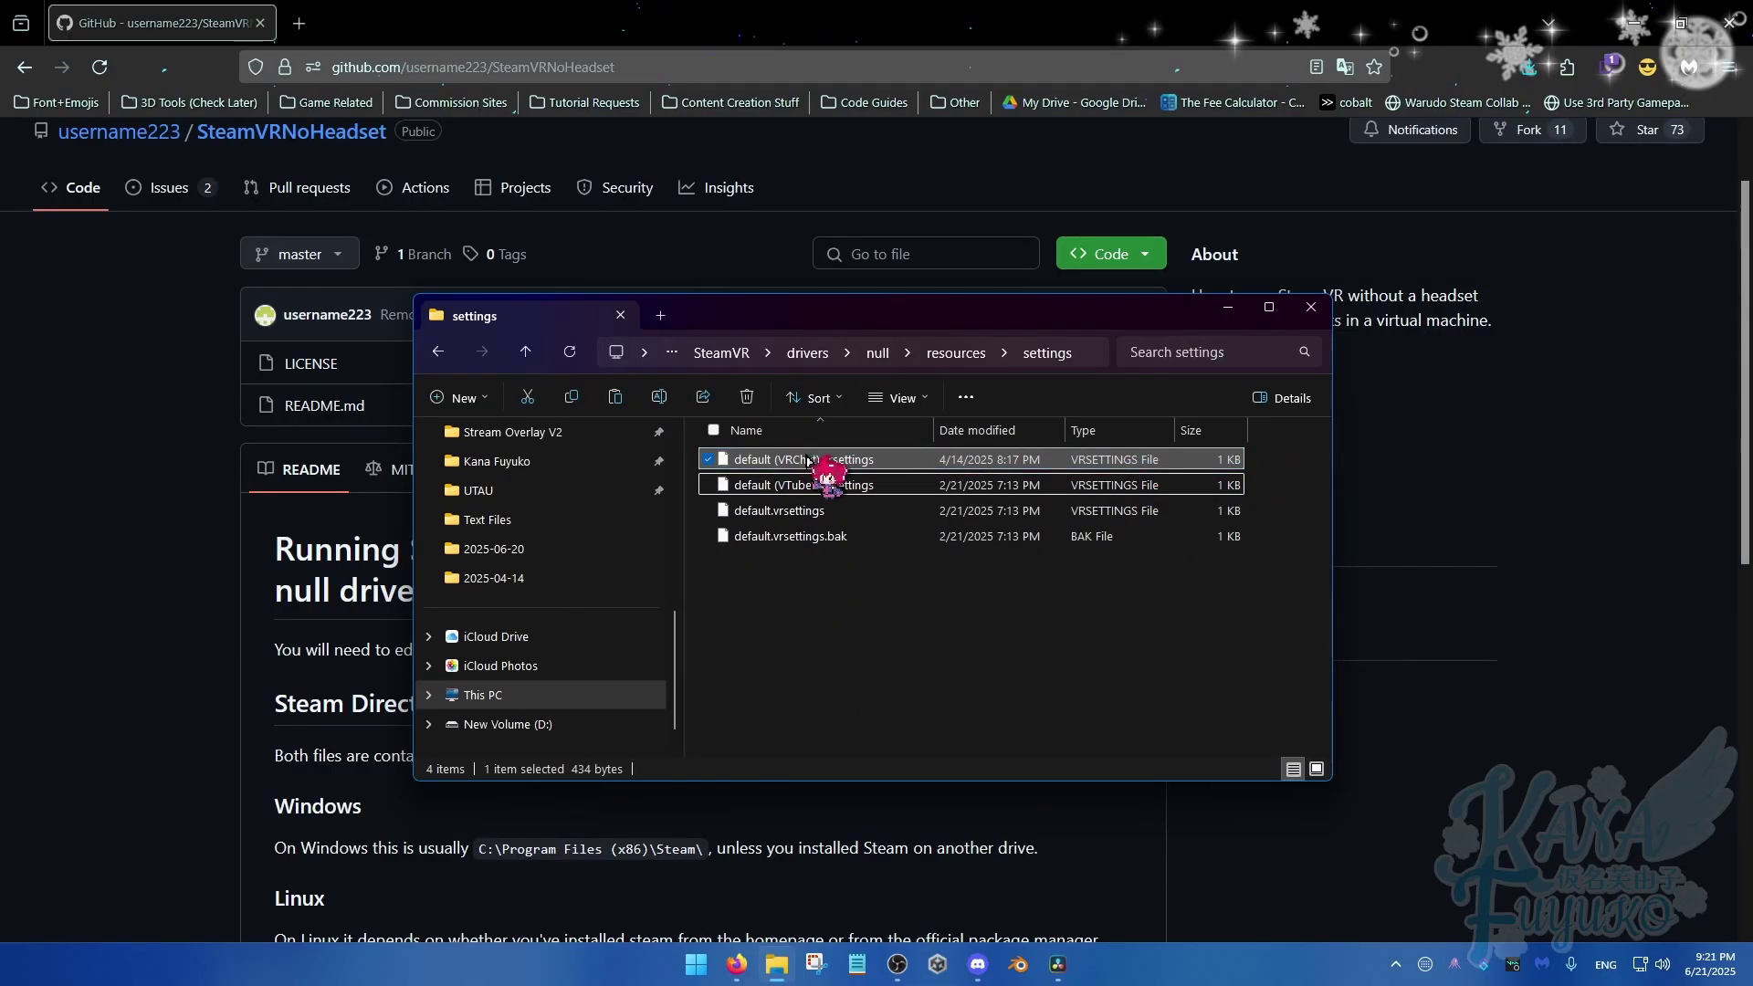
left_click_drag(773, 471, 1041, 589)
left_click(931, 628)
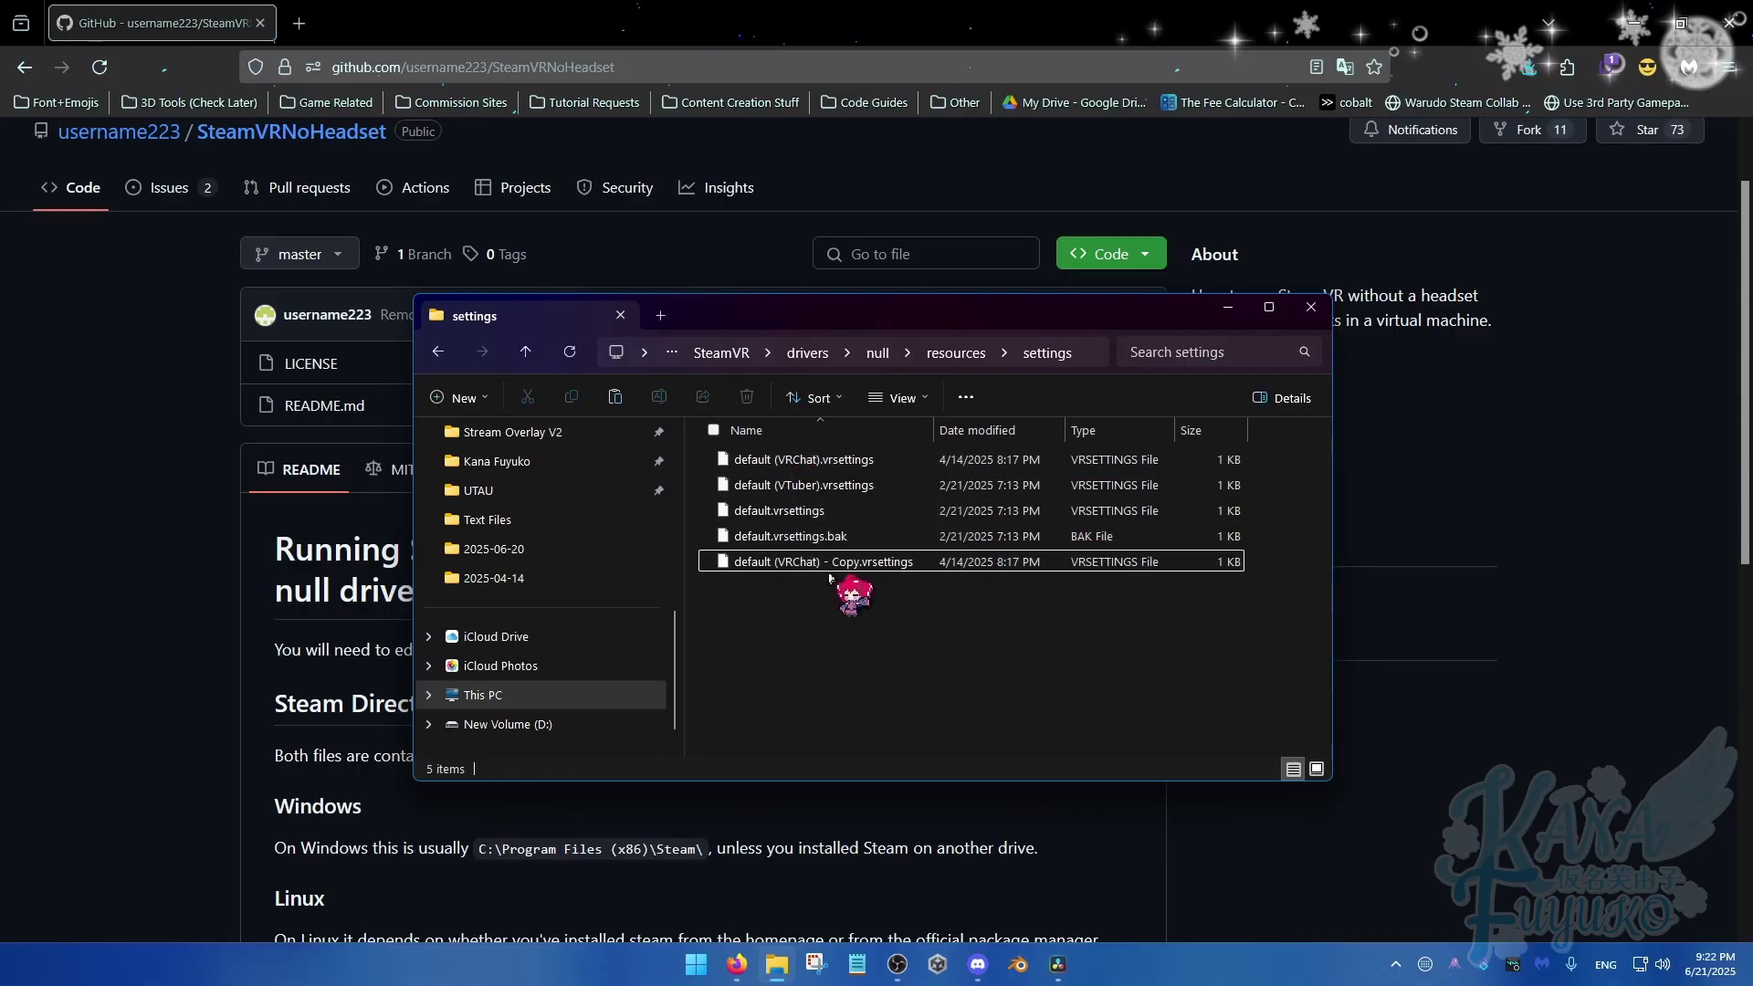
left_click(819, 513)
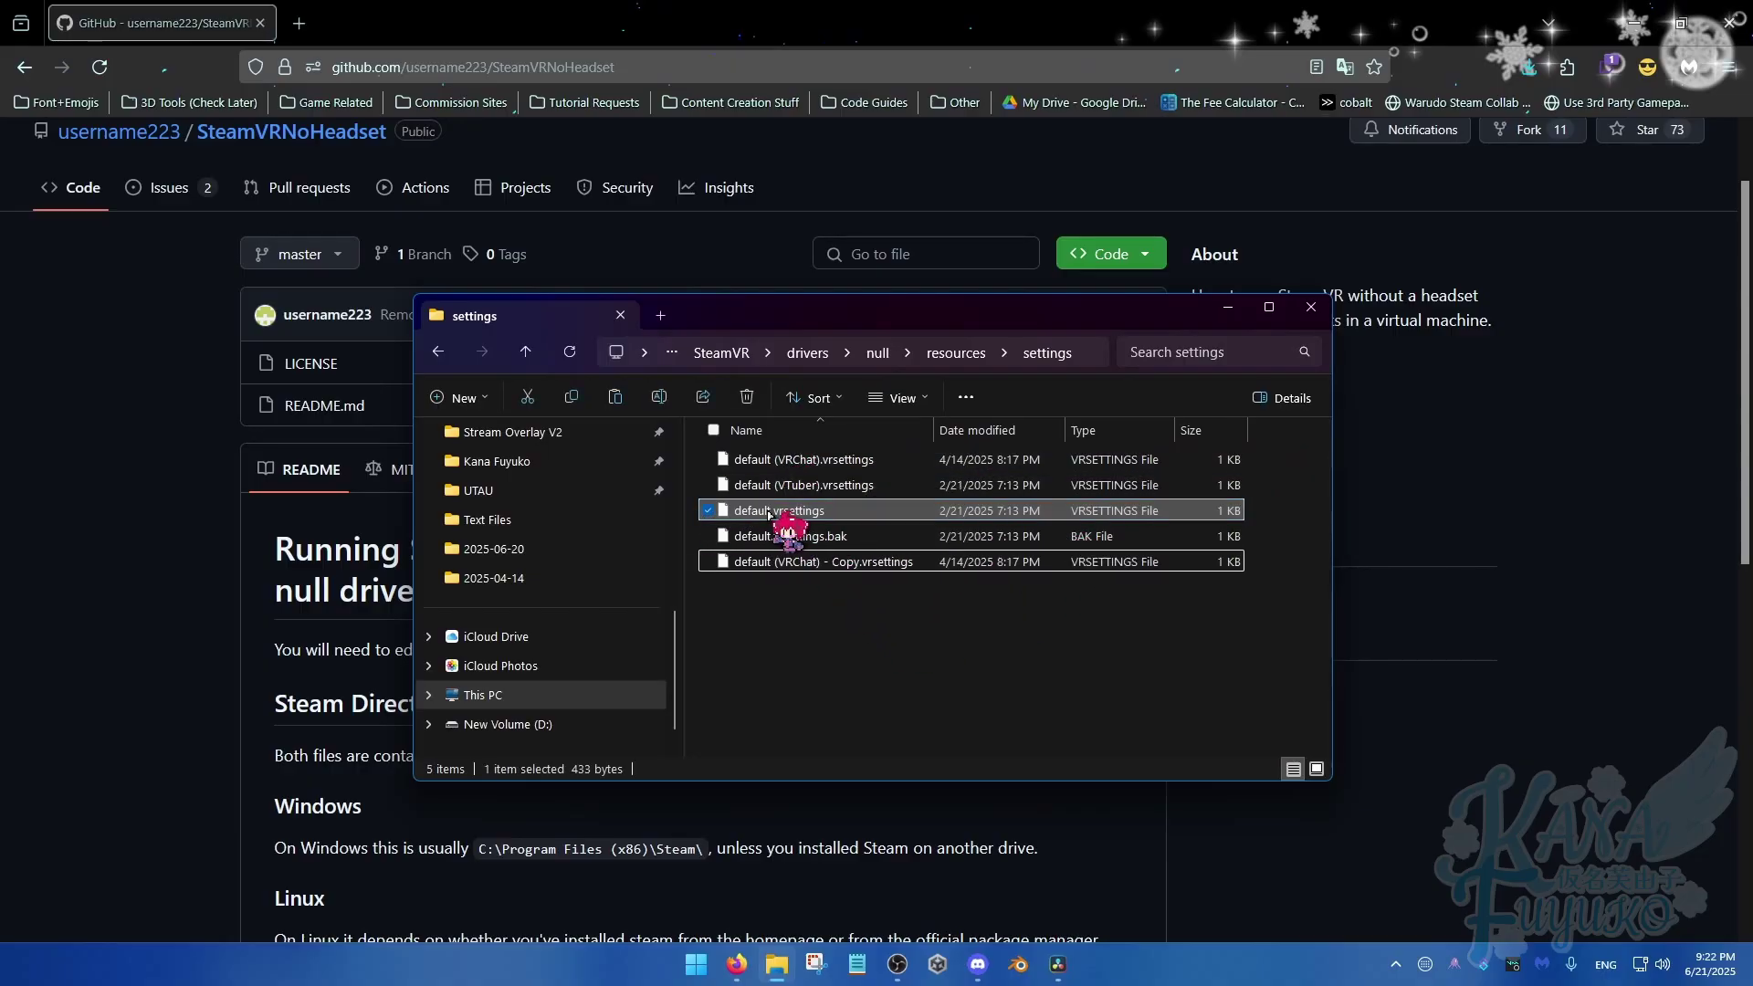
key("Delete")
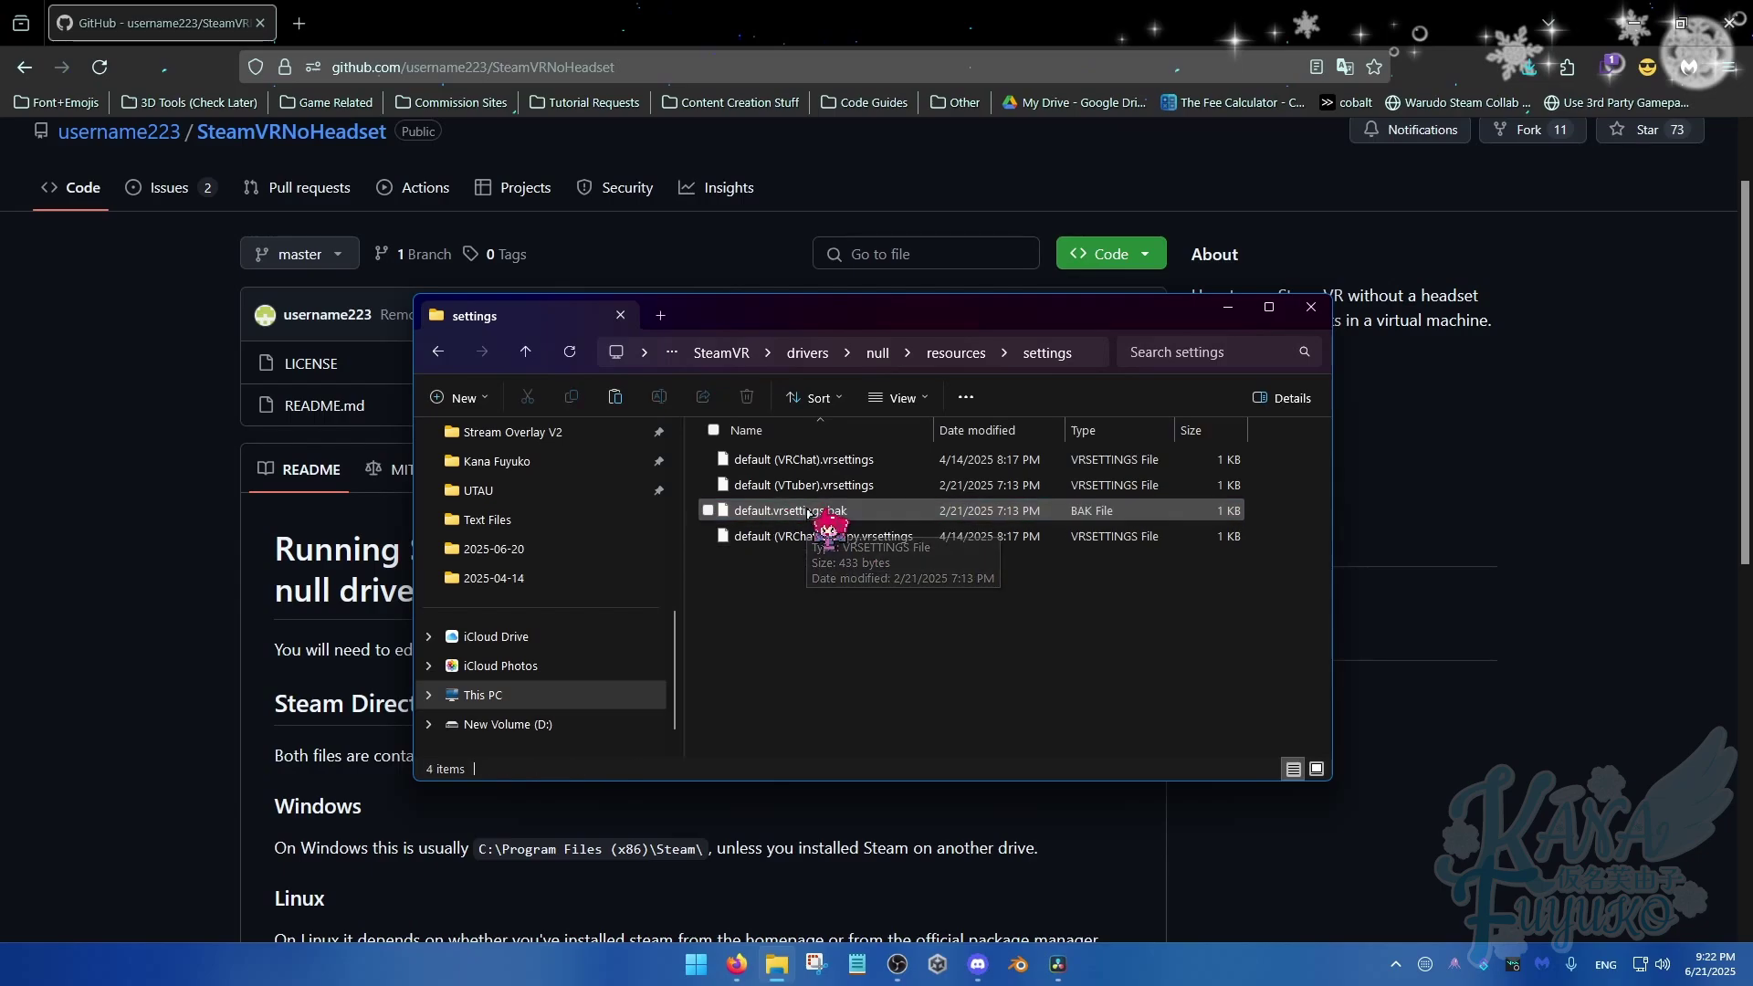
- Rename the copy of the VRChat backup as default.vrsettings
left_click(812, 539)
right_click(812, 539)
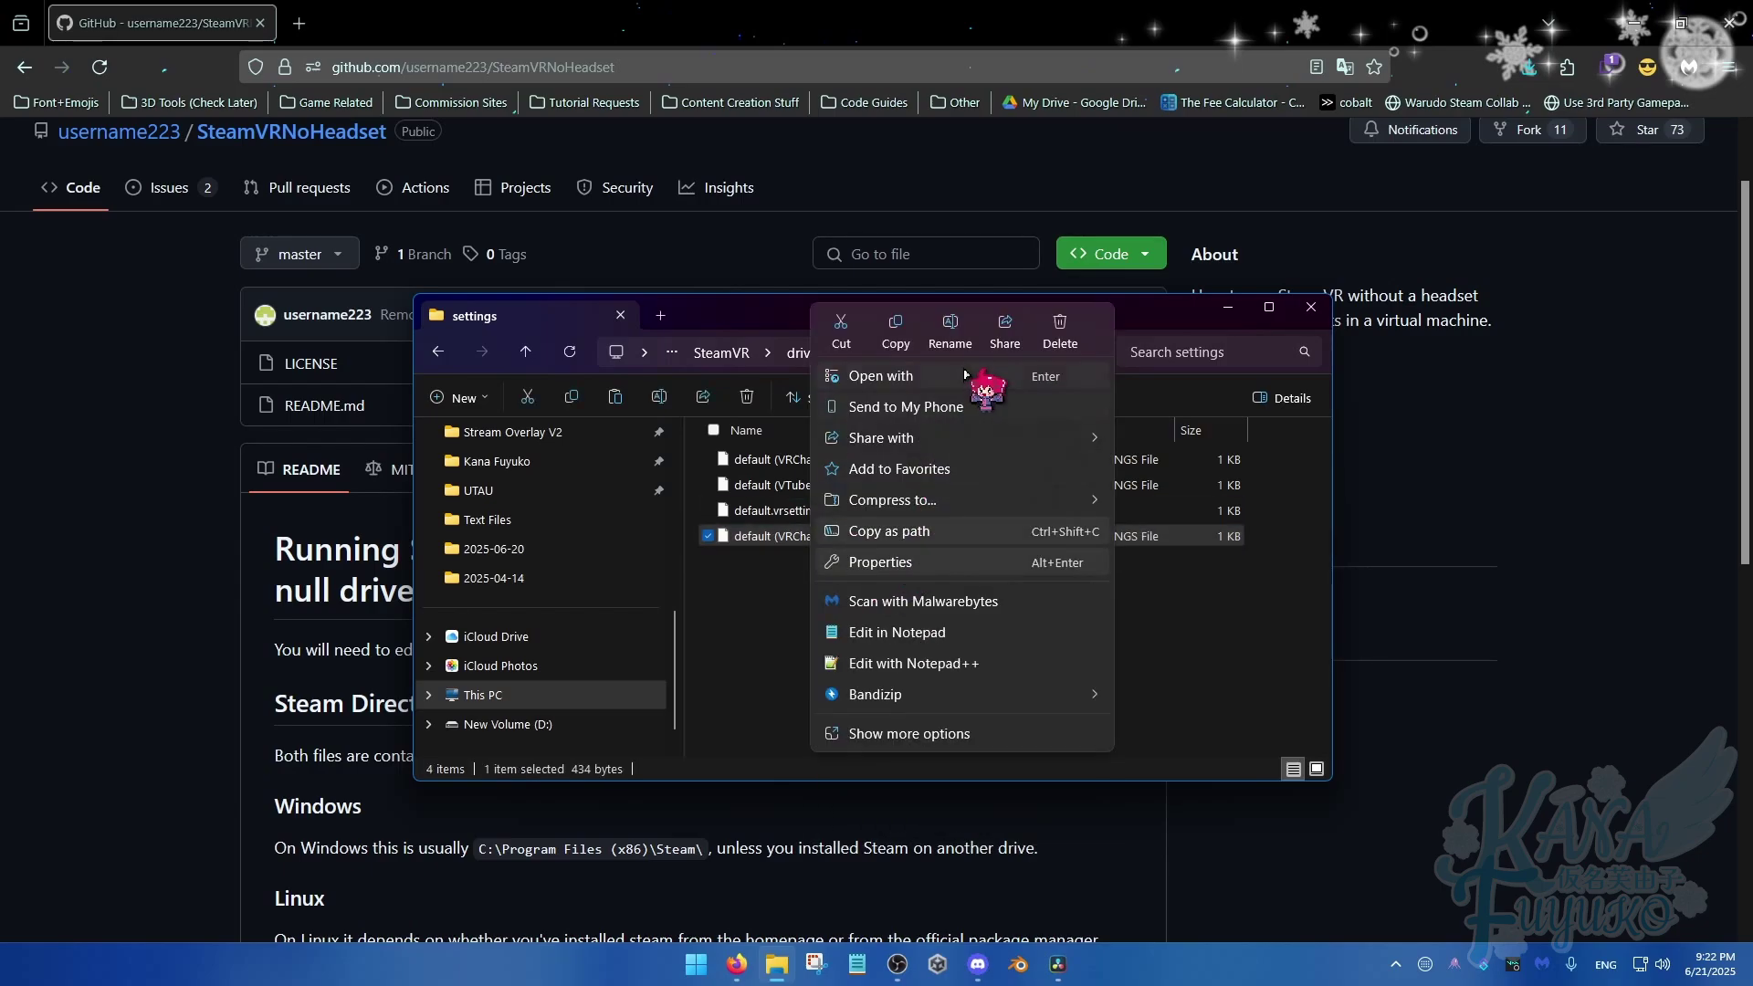
left_click(949, 345)
type("defaultvrsettings")
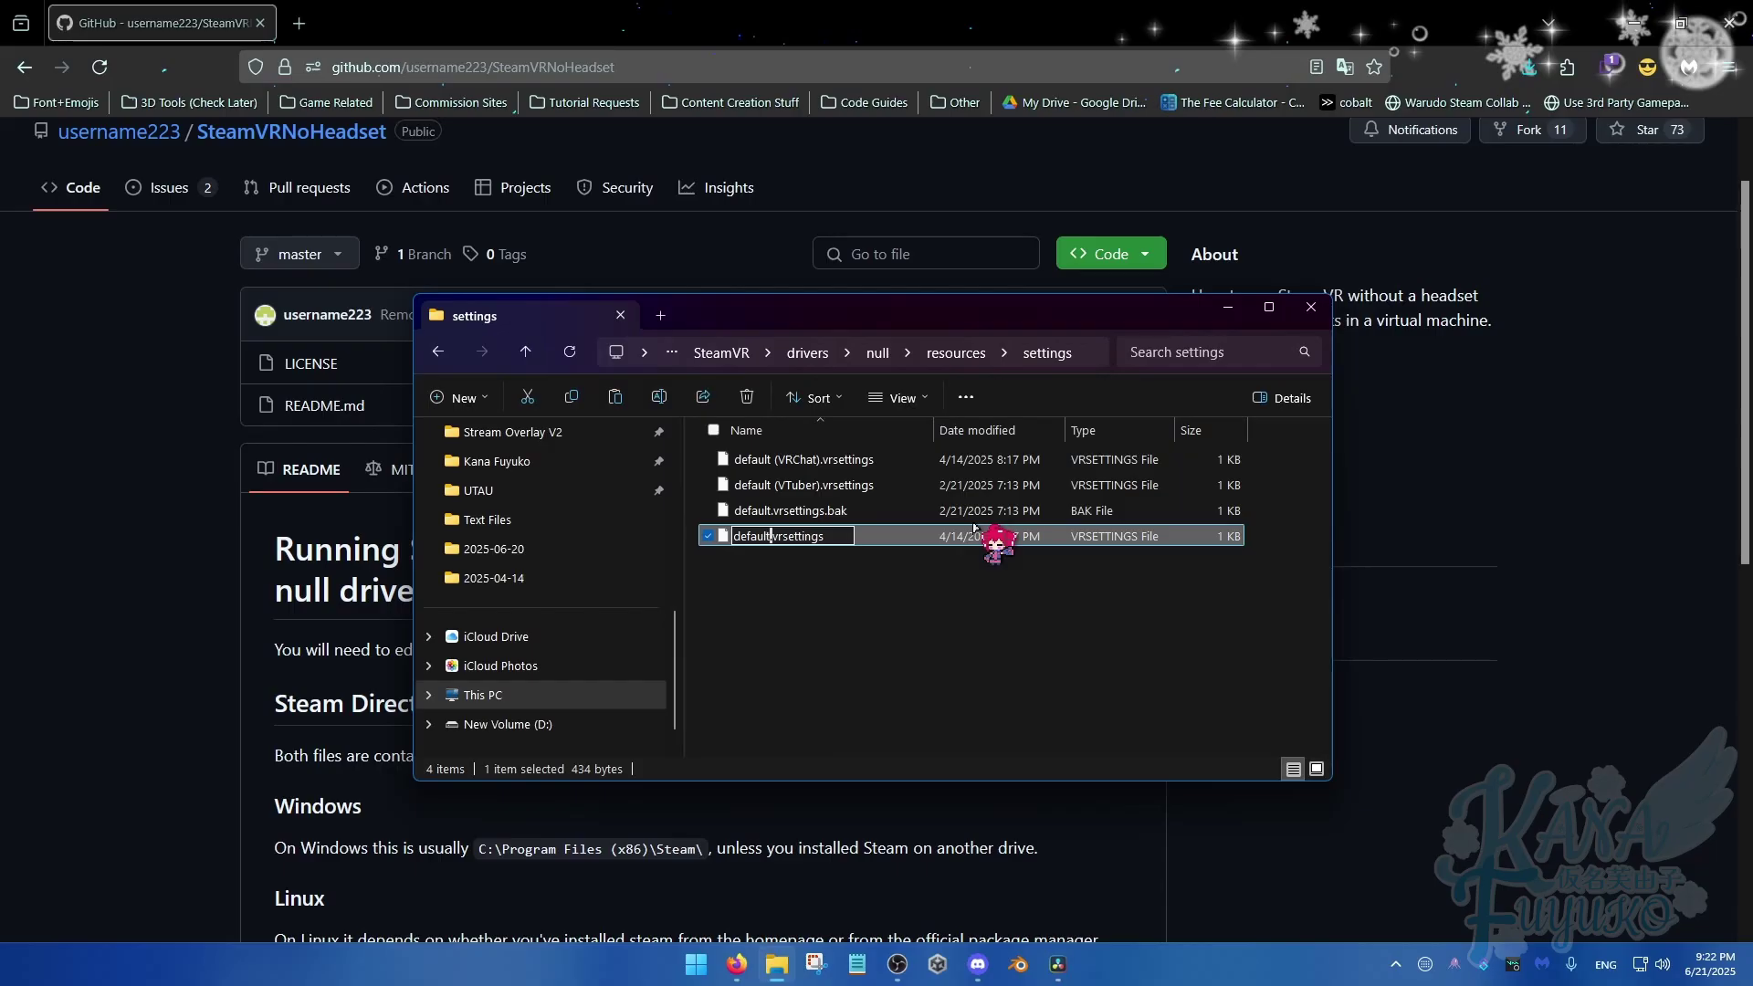
key("Return")
left_click(845, 622)
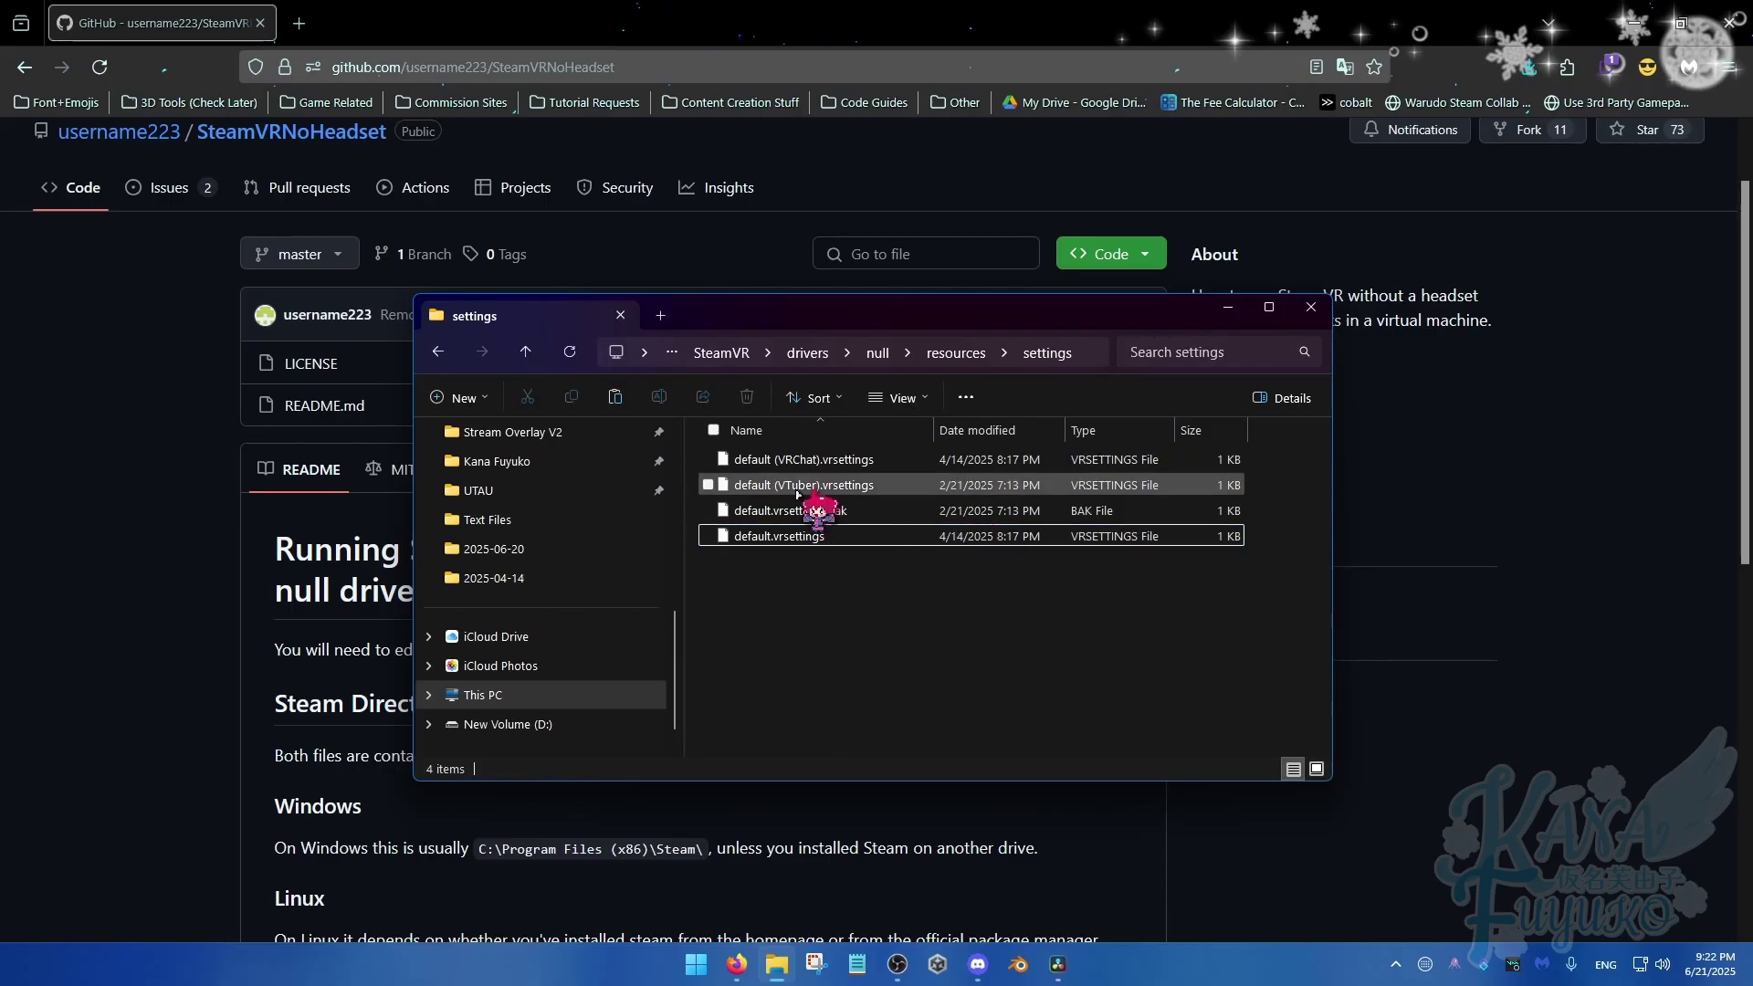
- Duplicate default (VTuber).vrsettings and delete the default.vrsettings made from the VRChat backup
left_click(1228, 488)
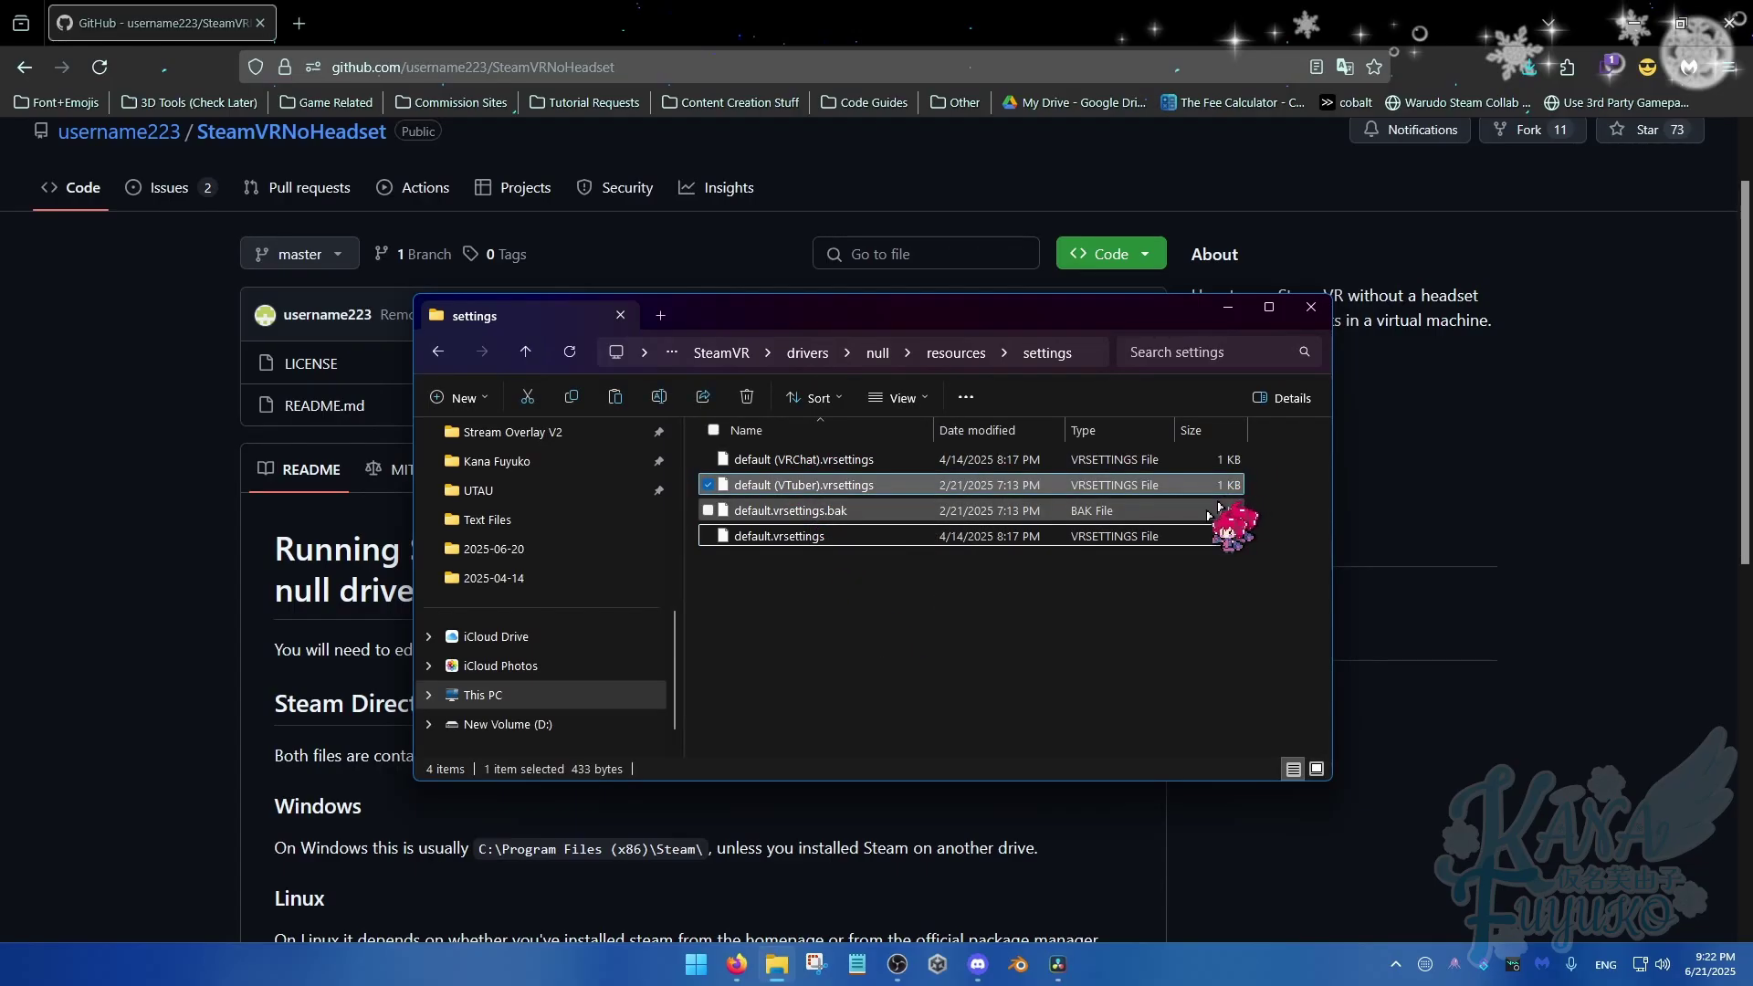
key("ctrl+c")
key("ctrl+v")
left_click(769, 595)
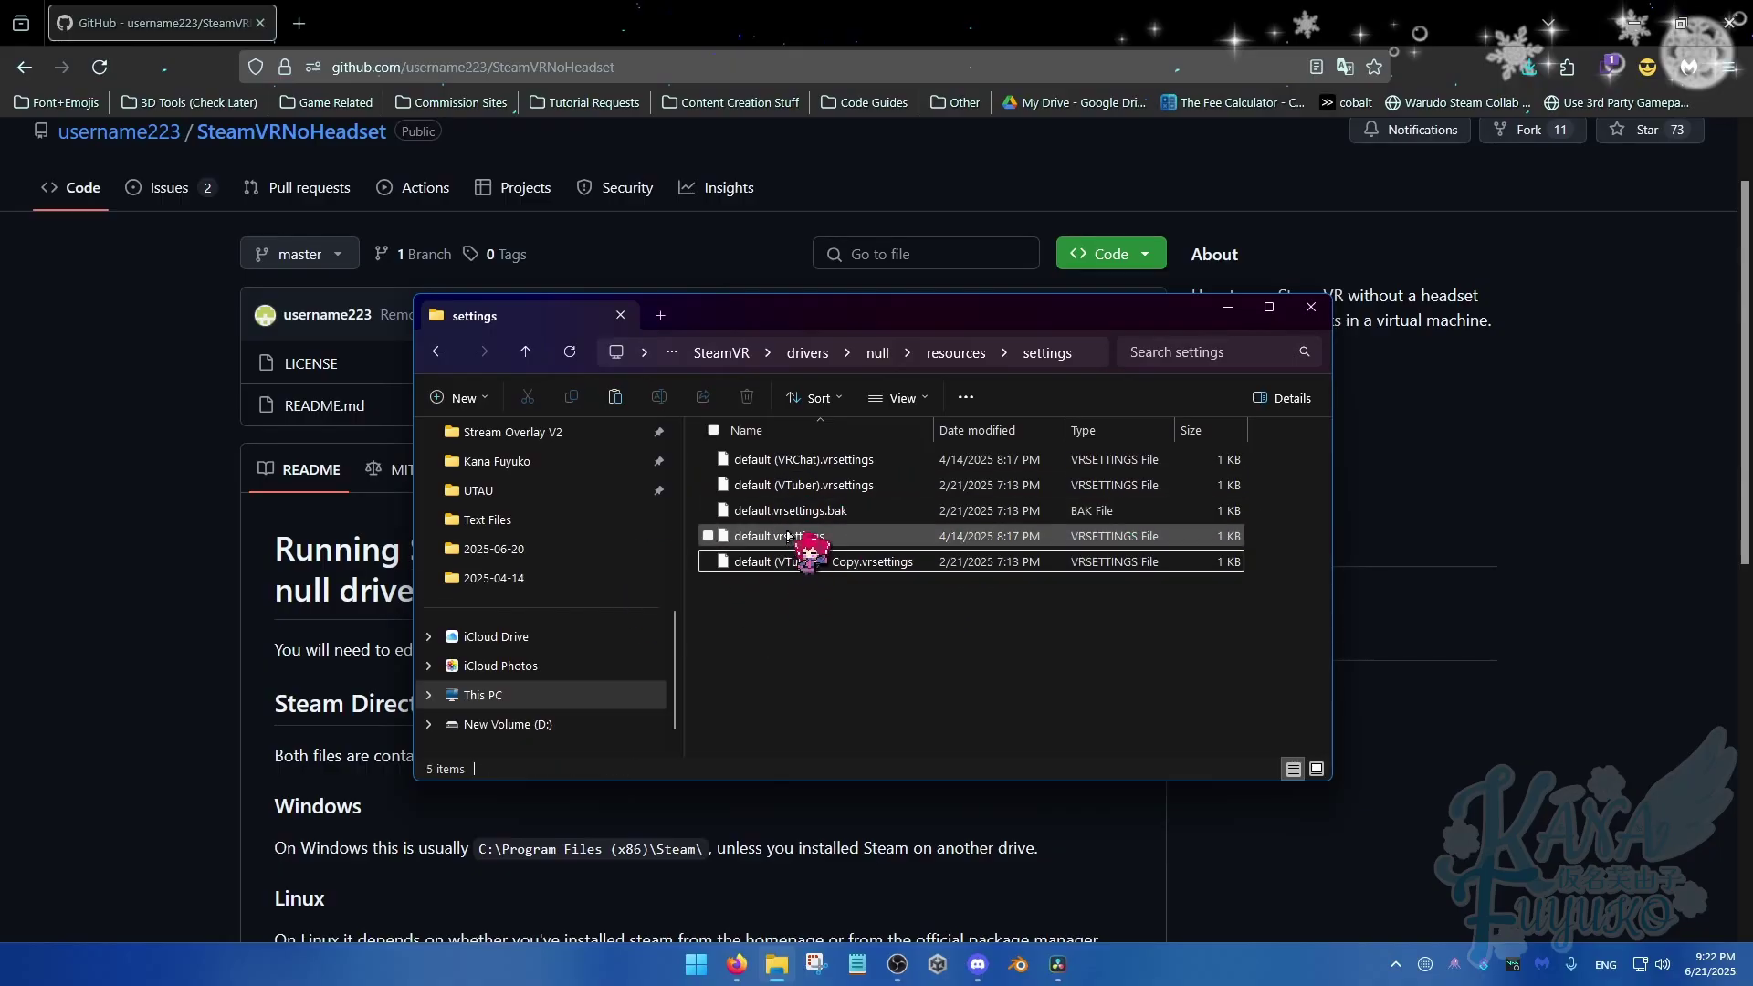
left_click(710, 537)
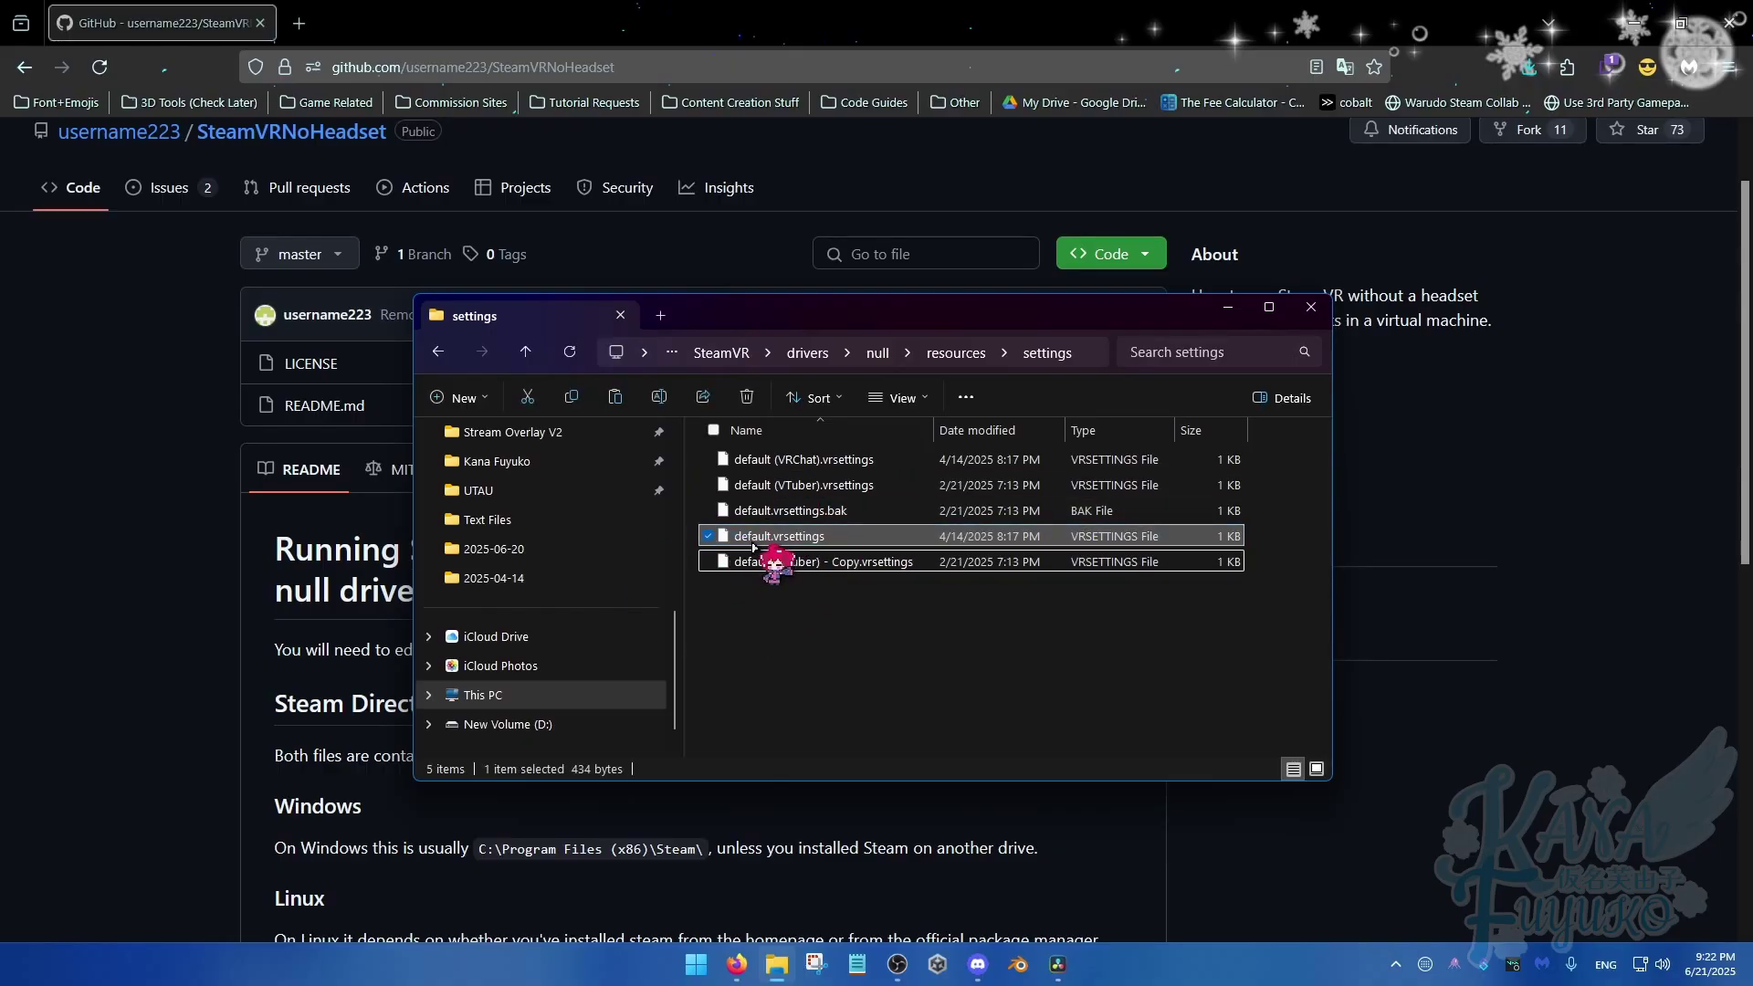
key("Delete")
- Rename the copy of the VTuber backup as default.vrsettings
right_click(799, 537)
left_click(931, 343)
type("default.vrsettings")
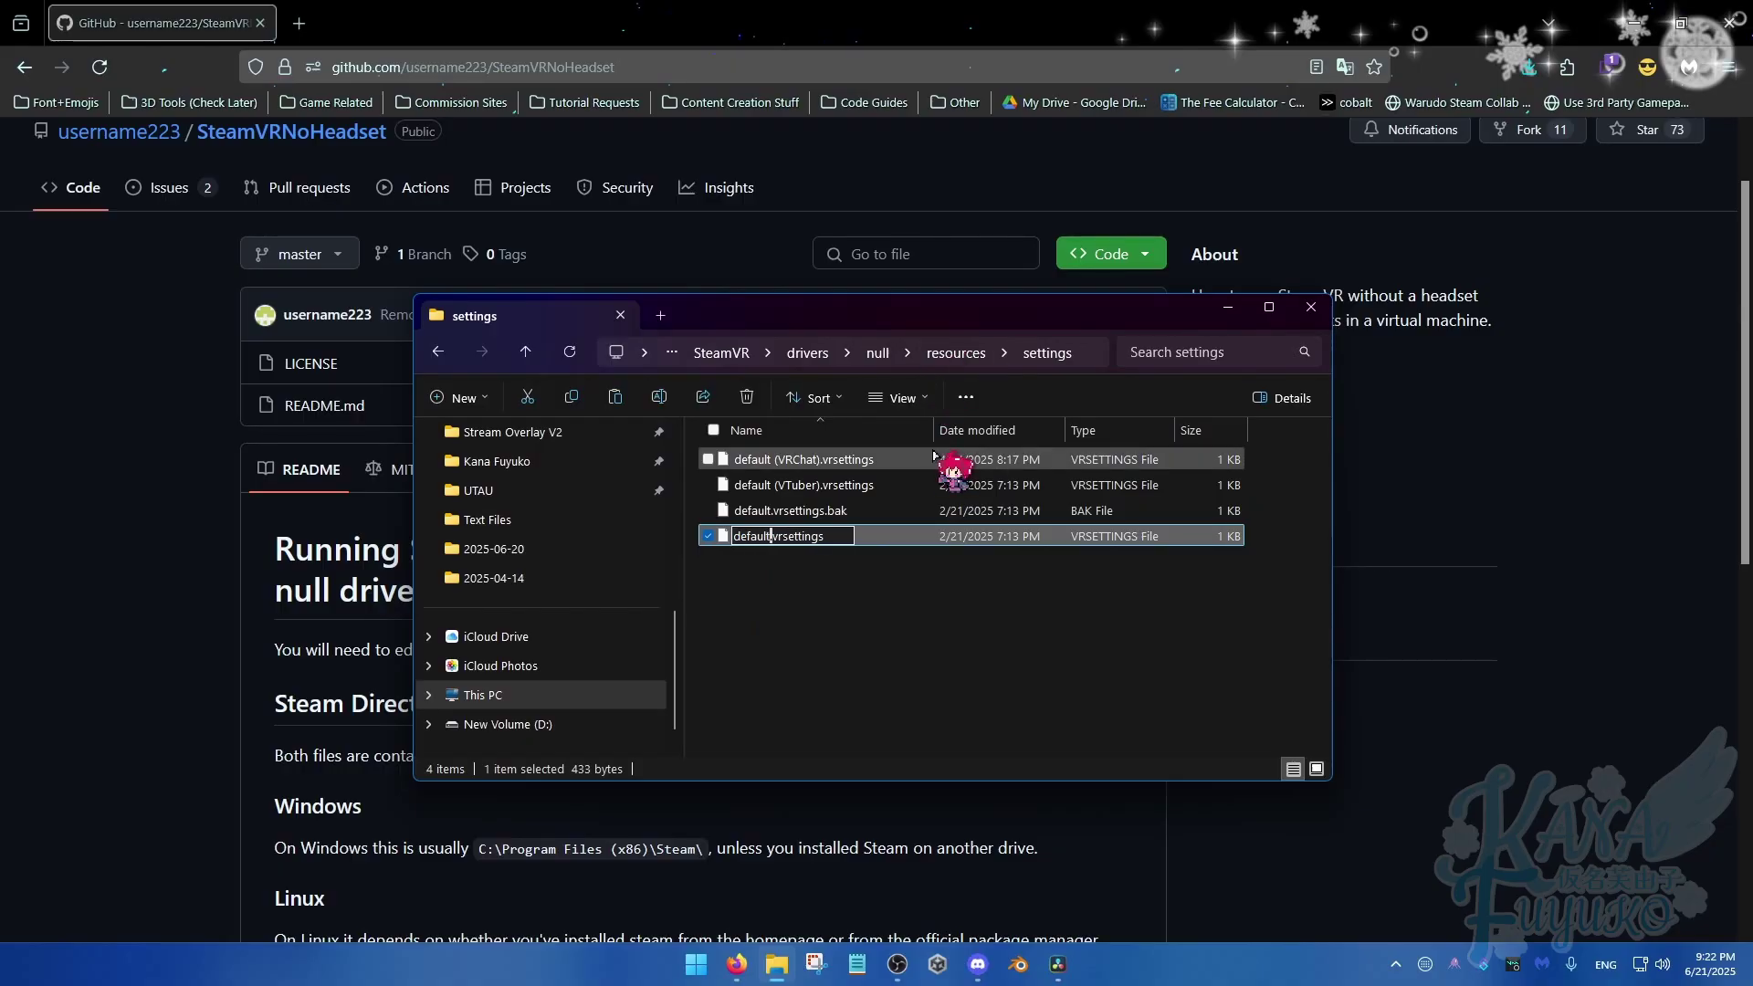
key("Return")
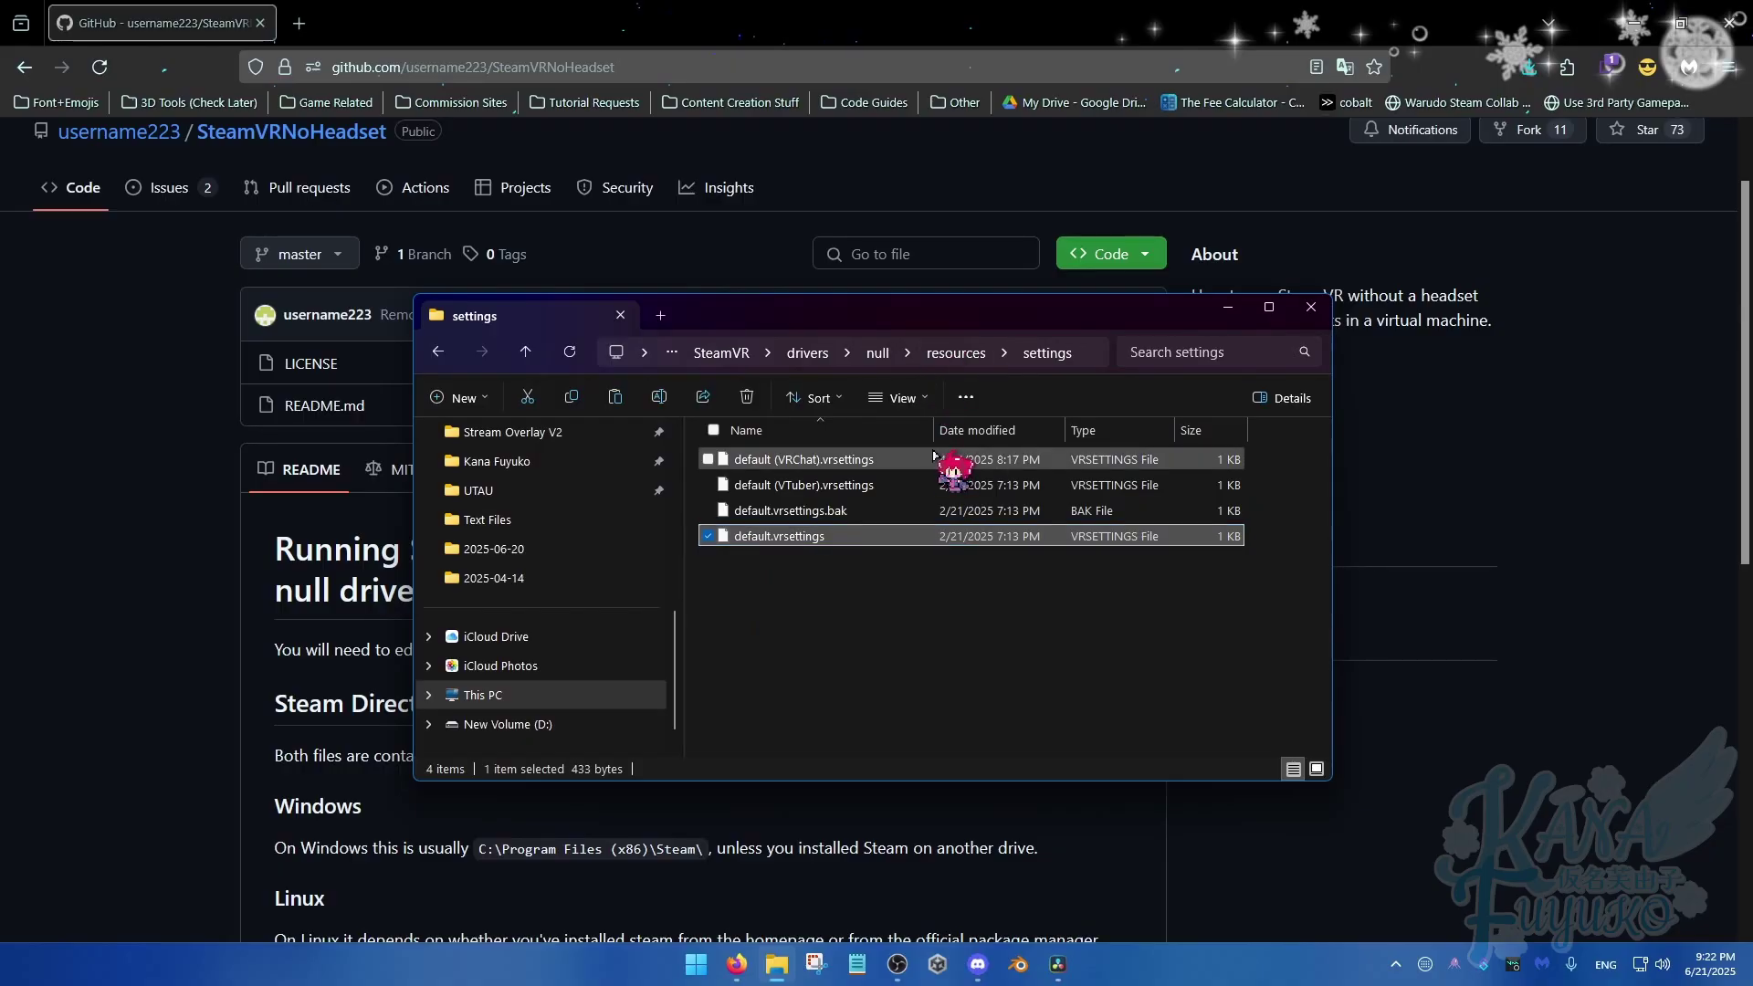
left_click(879, 639)
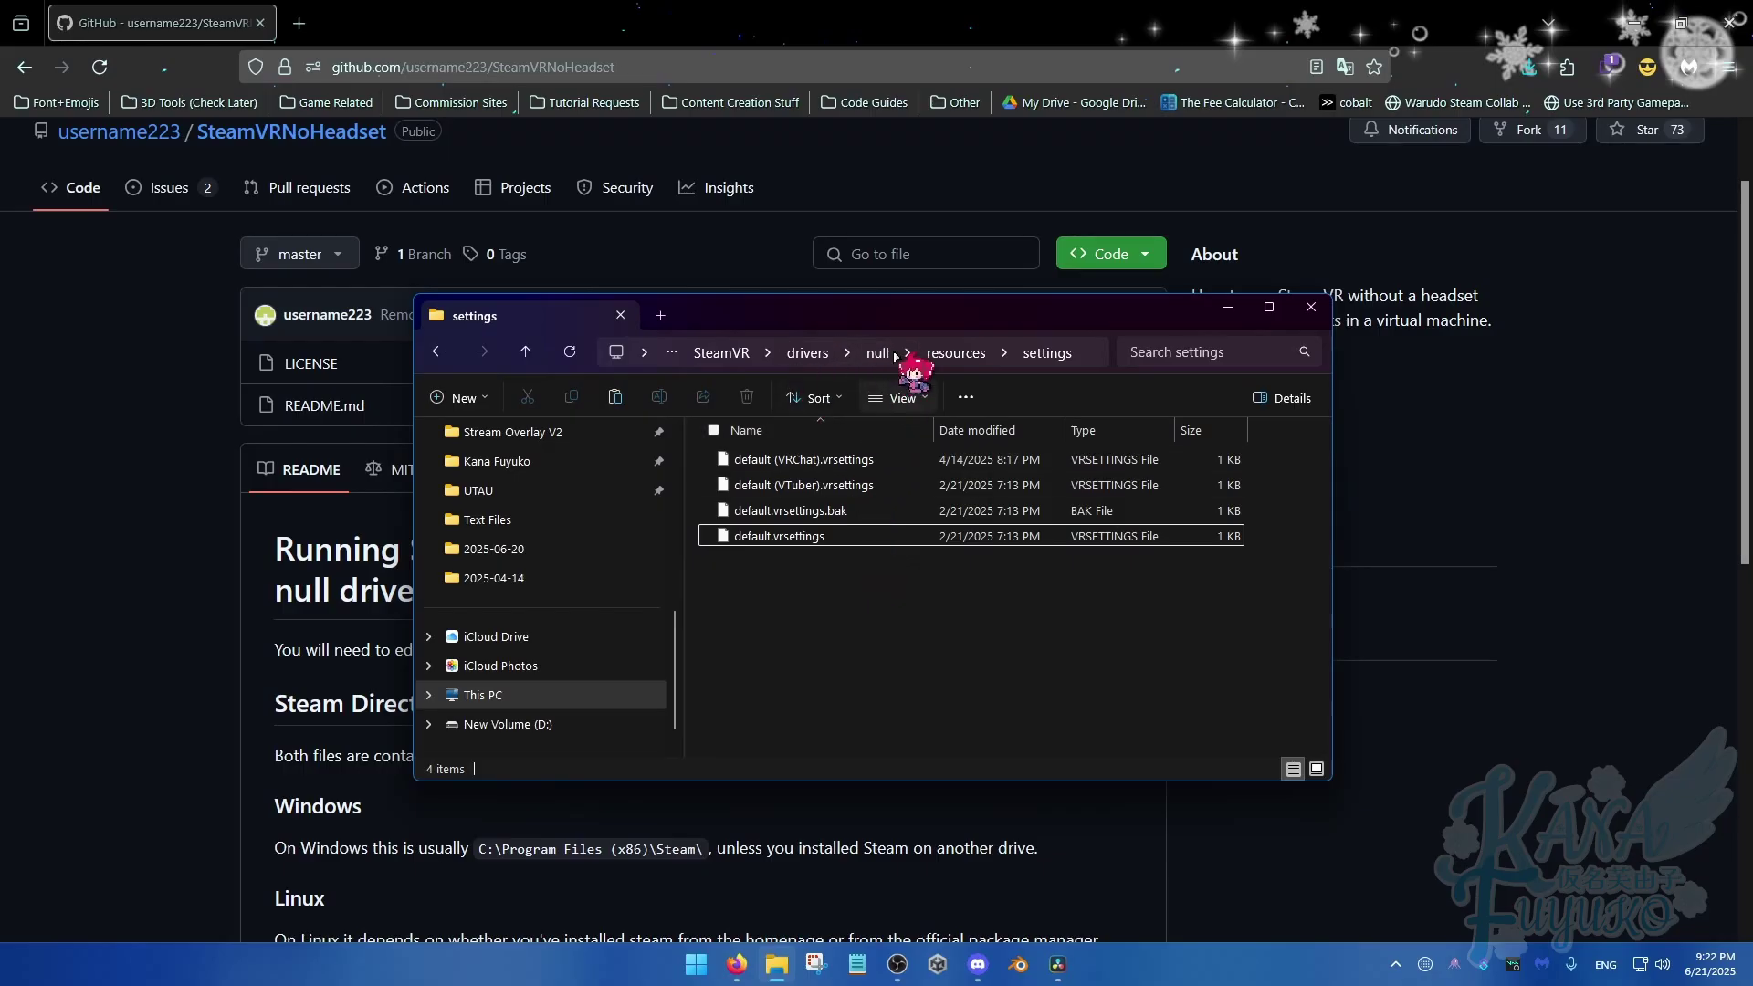
- Go up to the SteamVR folder and open its resources\settings folder, closing the extra folder window
left_click(805, 355)
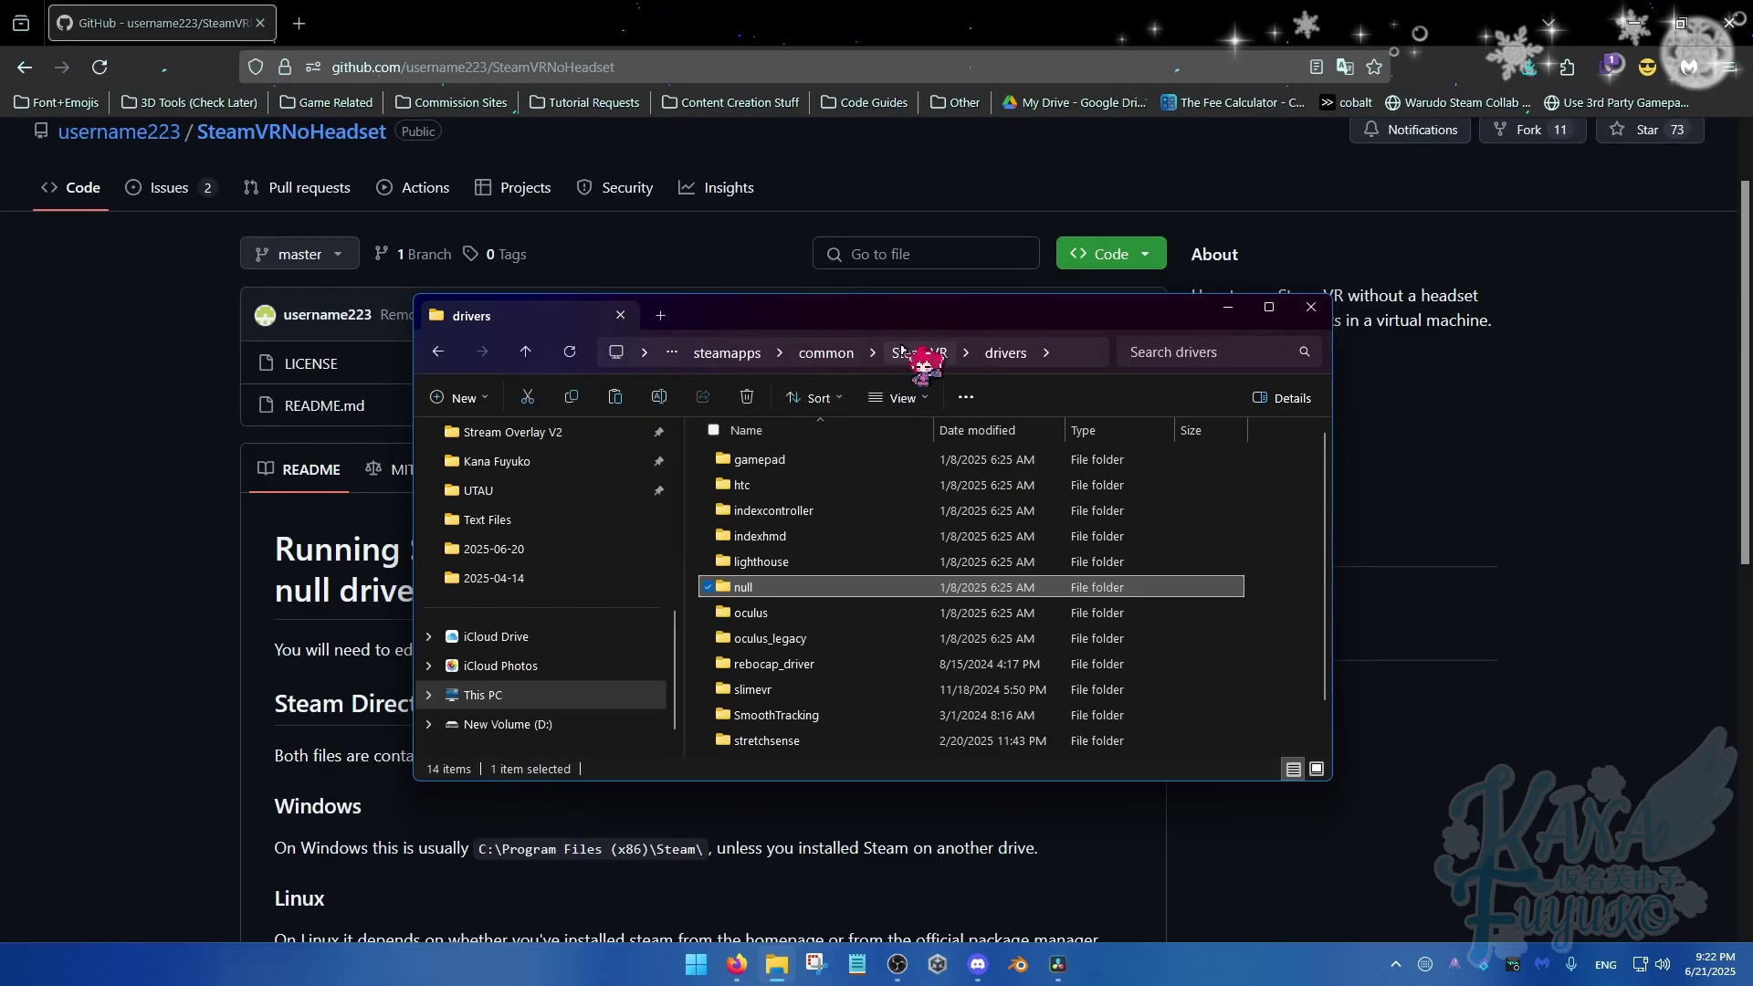
left_click(913, 354)
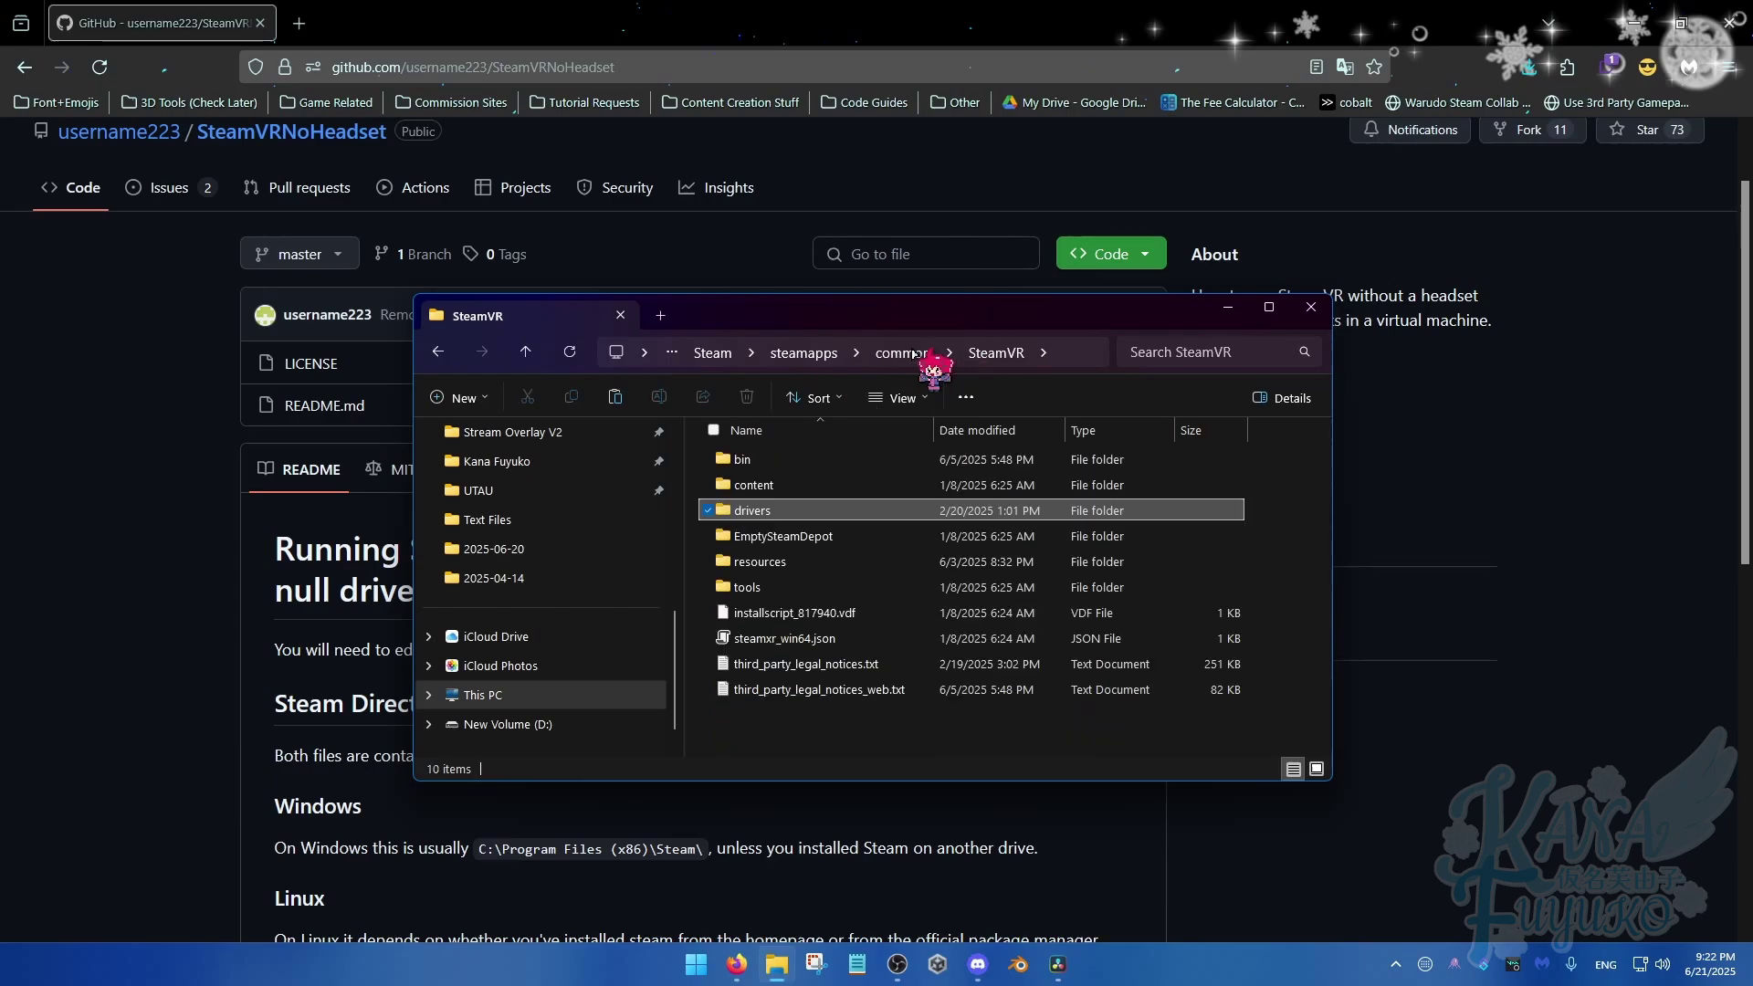
double_click(776, 562)
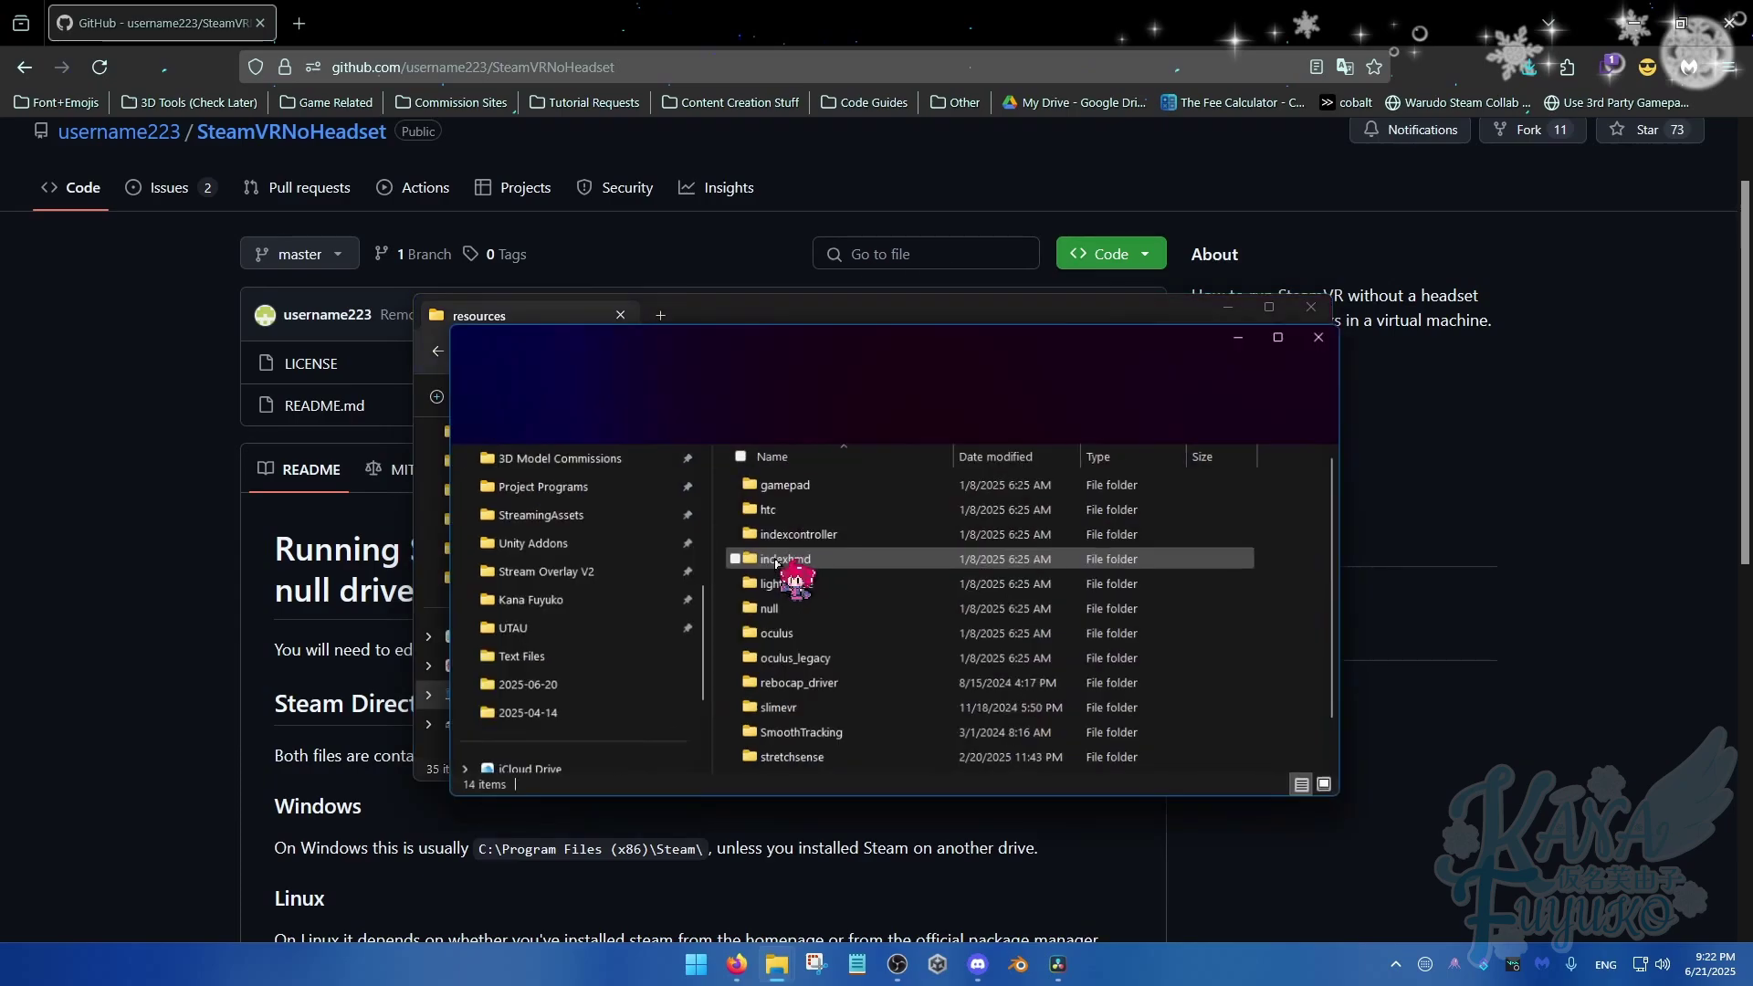
left_click(1334, 330)
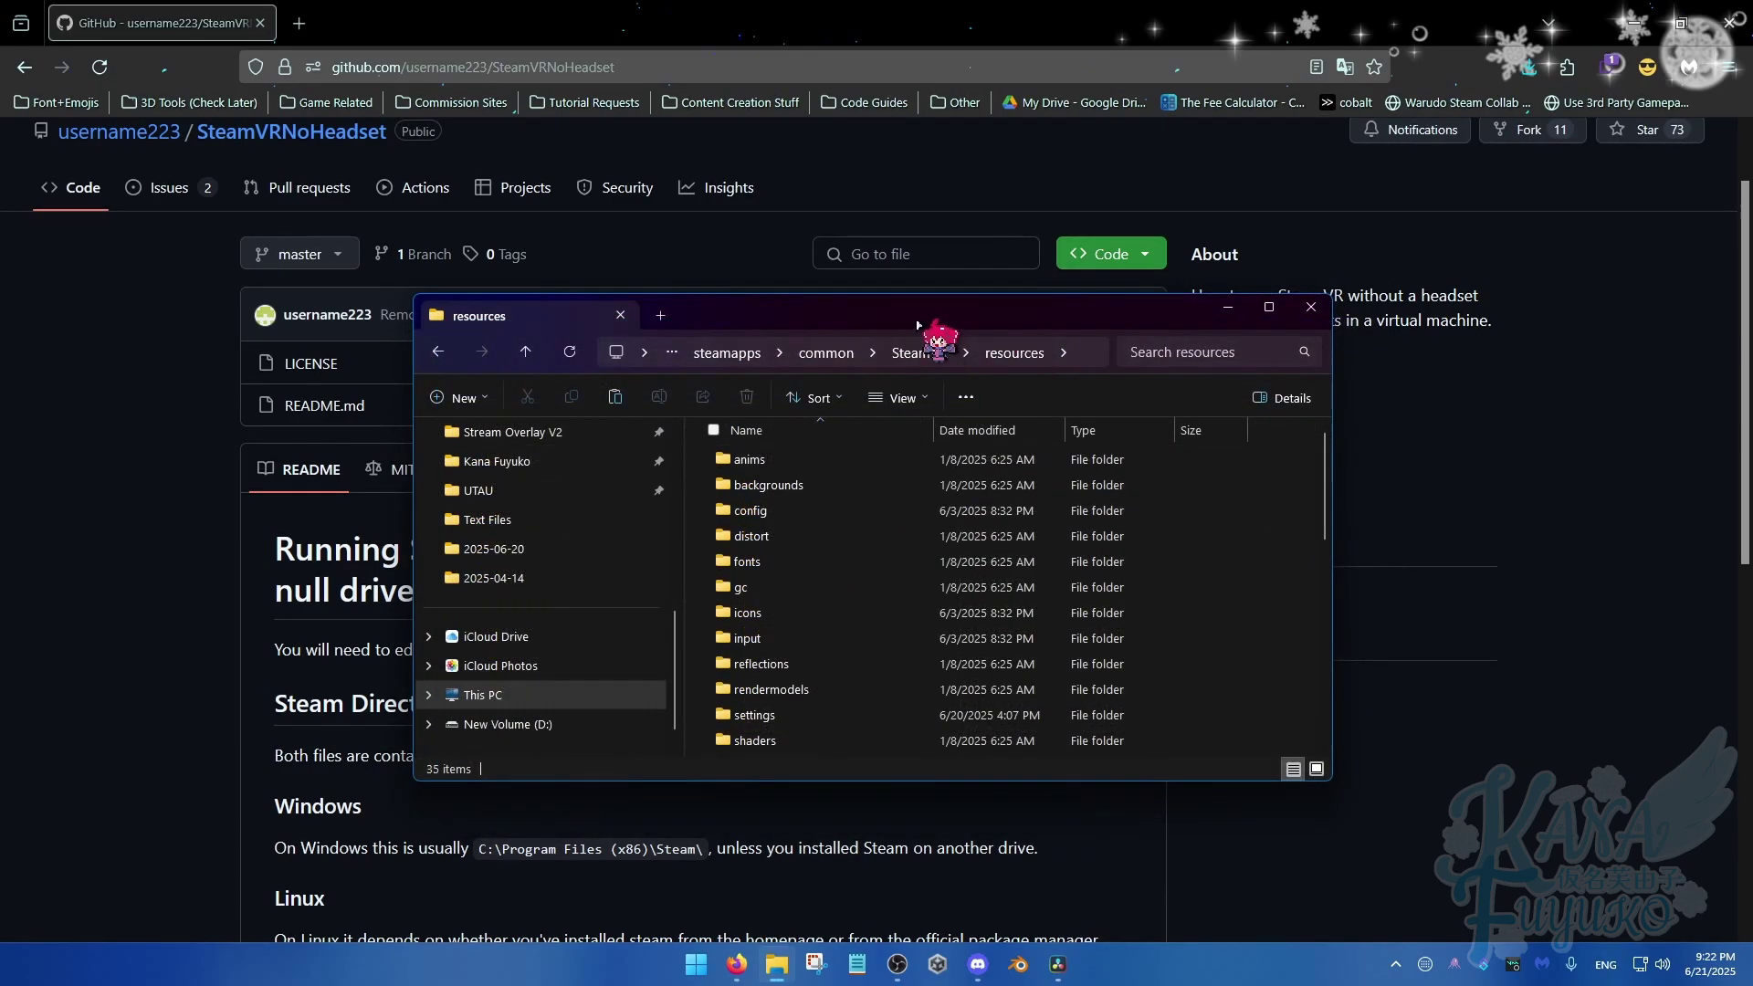
scroll(858, 545, "down", 2)
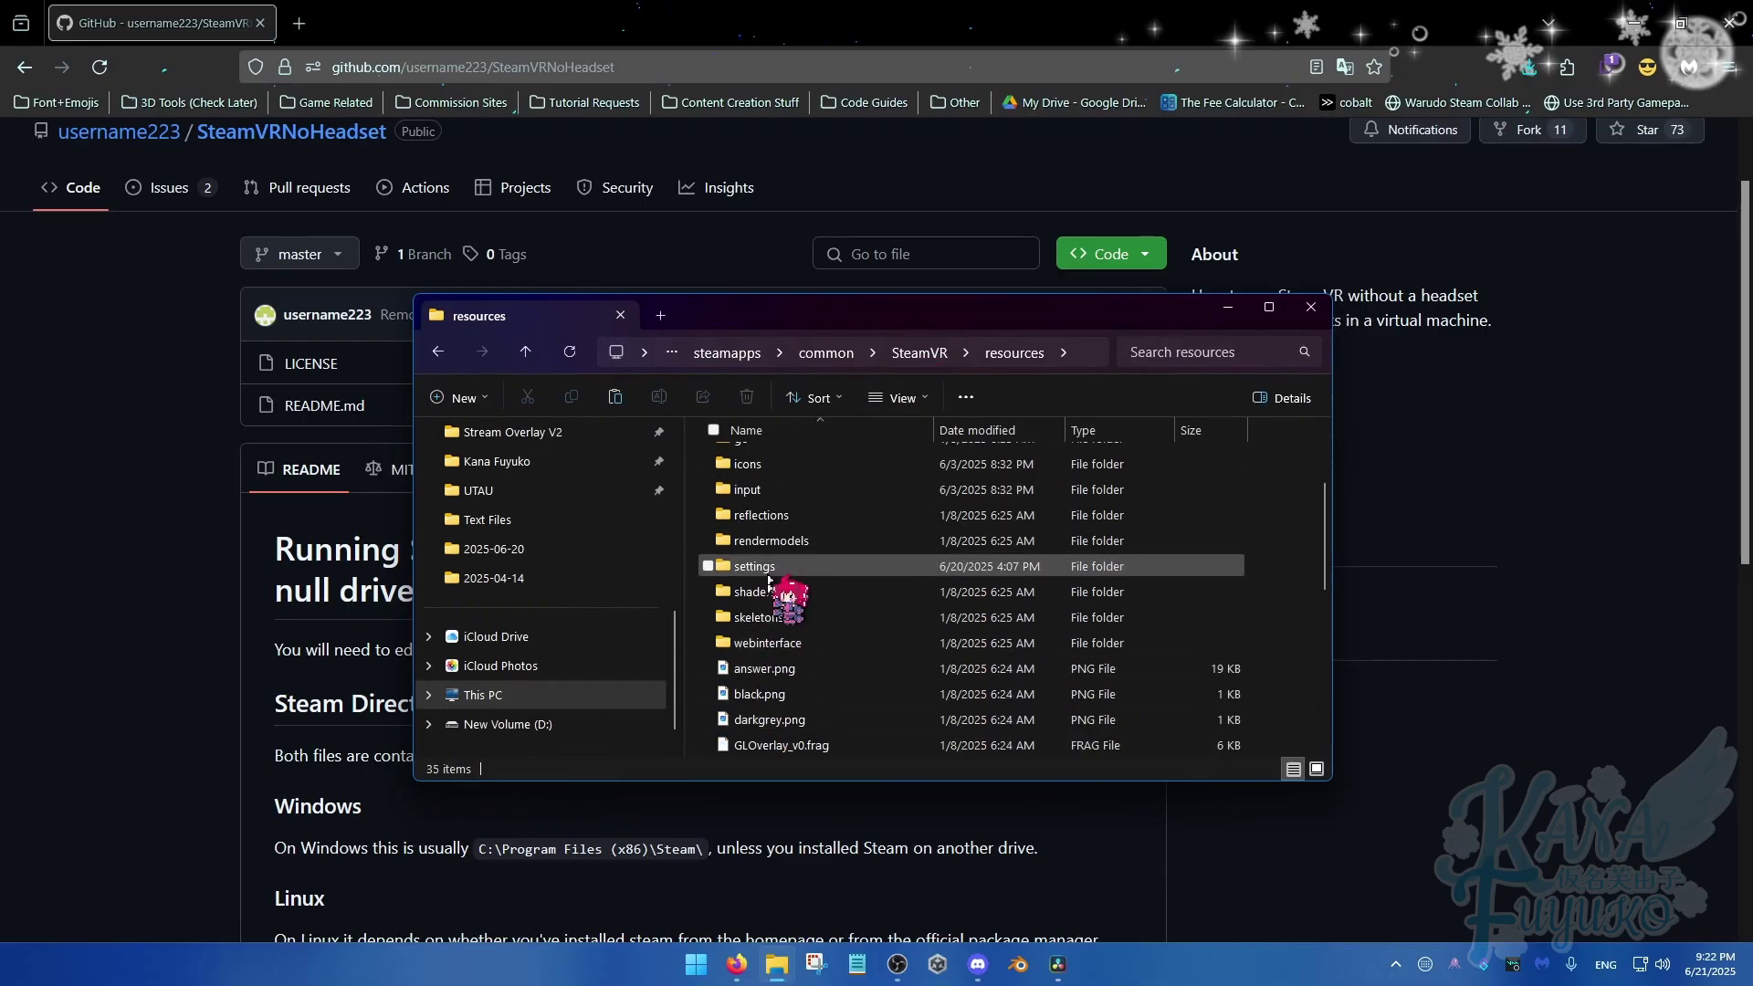
double_click(754, 567)
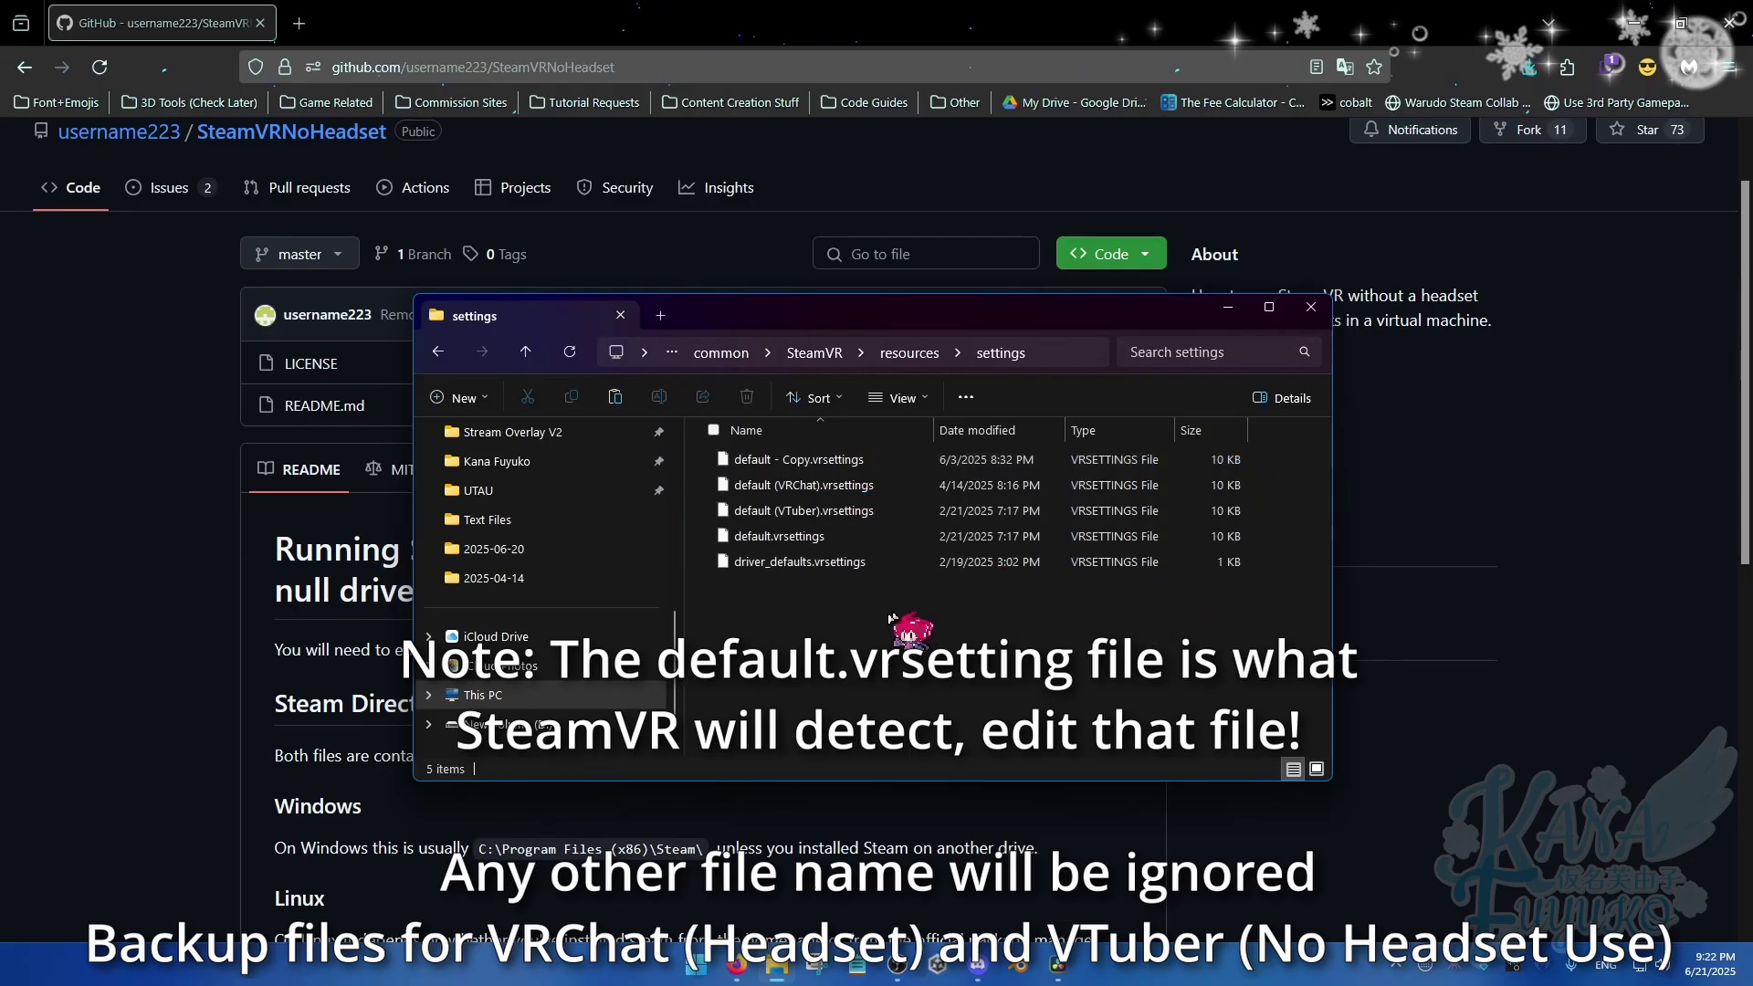
- Delete default - Copy.vrsettings from SteamVR's resources\settings folder
left_click_drag(849, 625, 809, 542)
left_click(1270, 504)
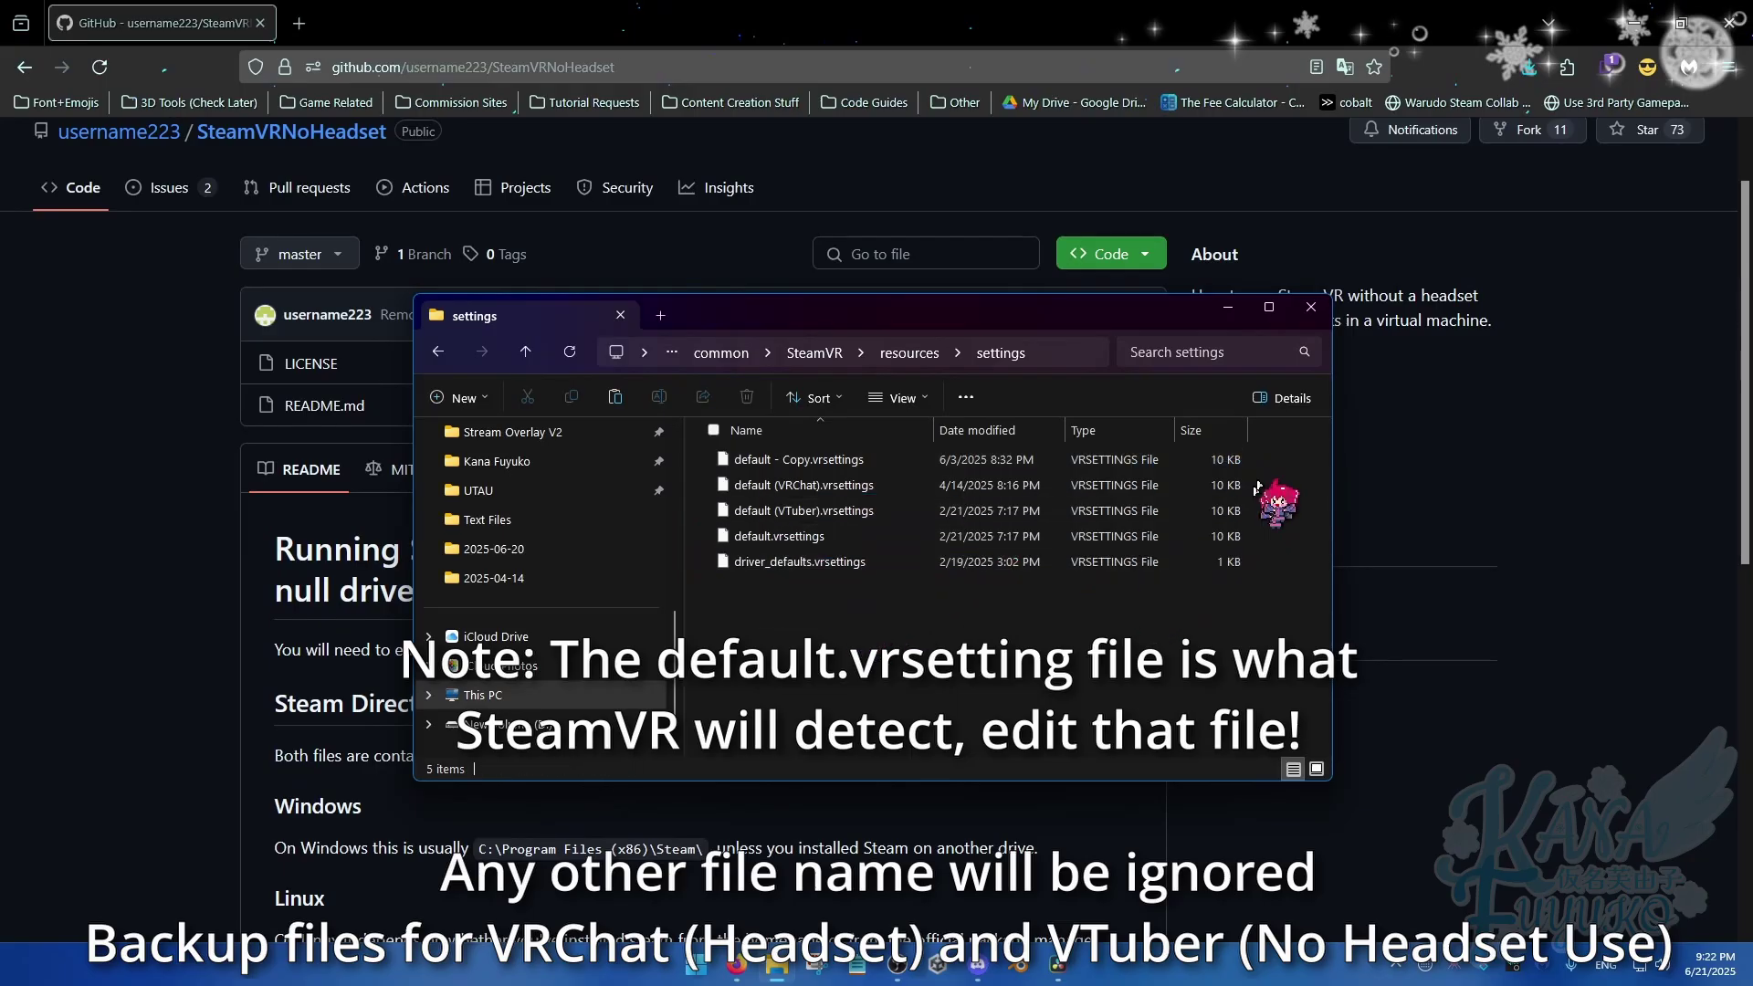
left_click(1241, 460)
key("Delete")
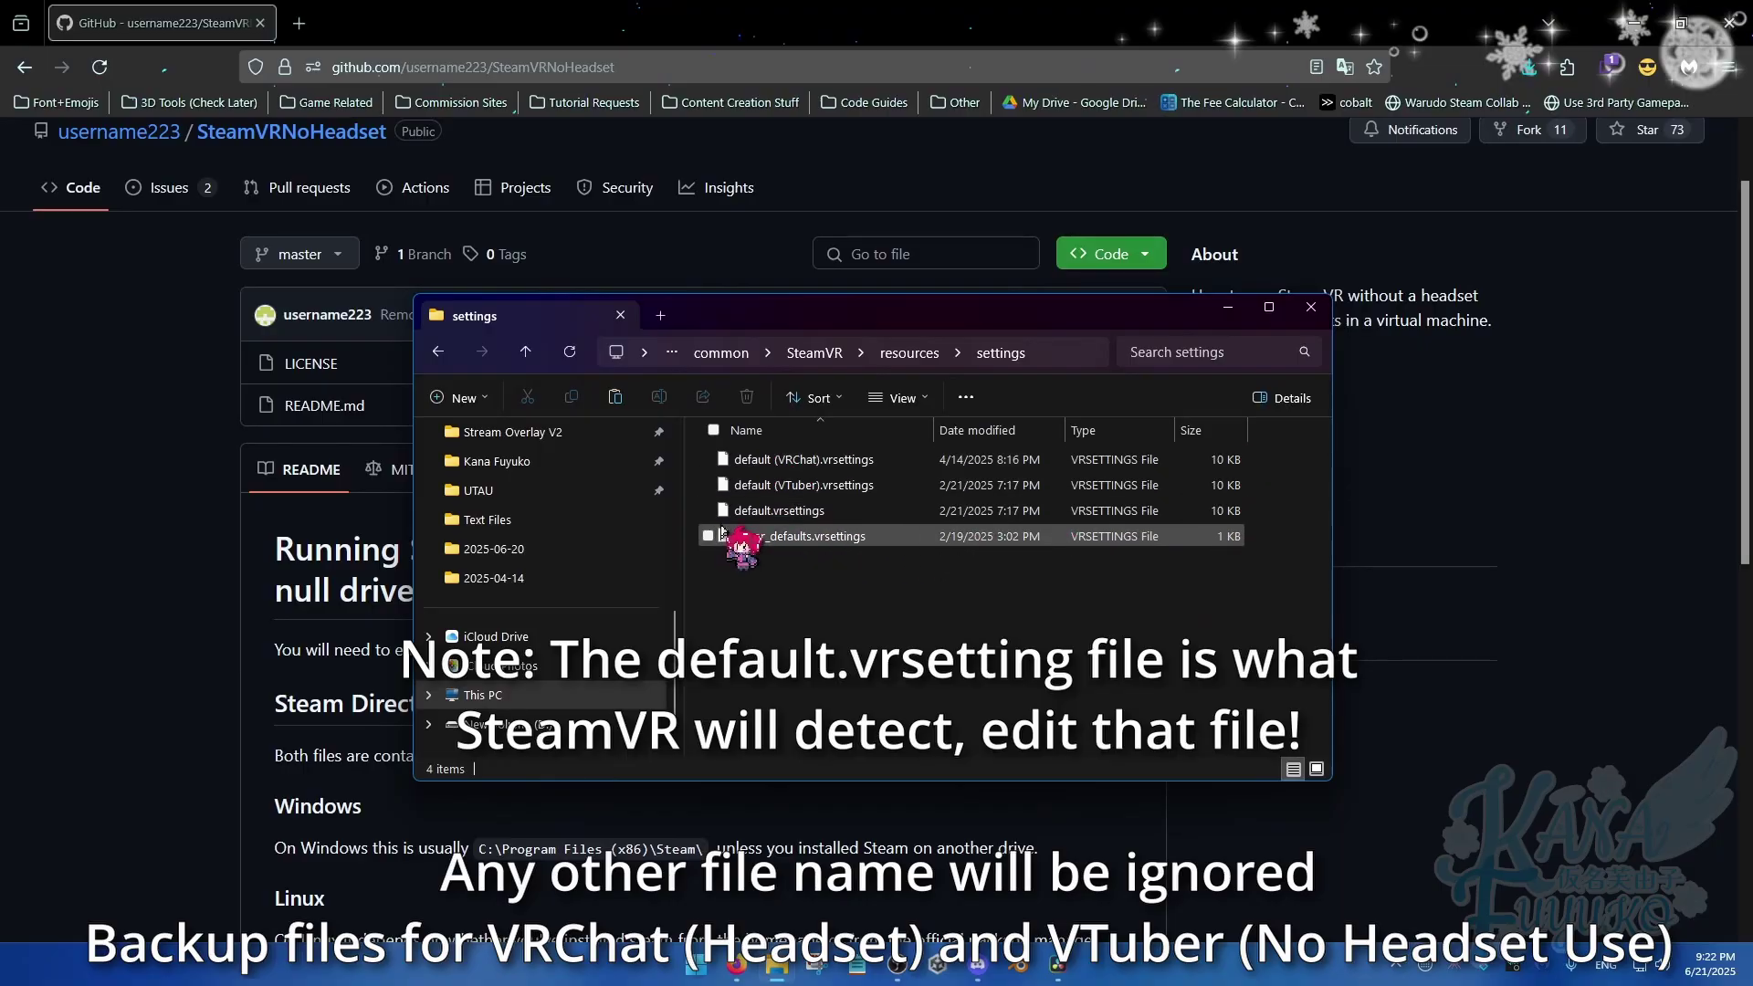
- Open default (VTuber).vrsettings from SteamVR's resources\settings folder in Notepad++ and place the editor and folder windows side by side
left_click(721, 459)
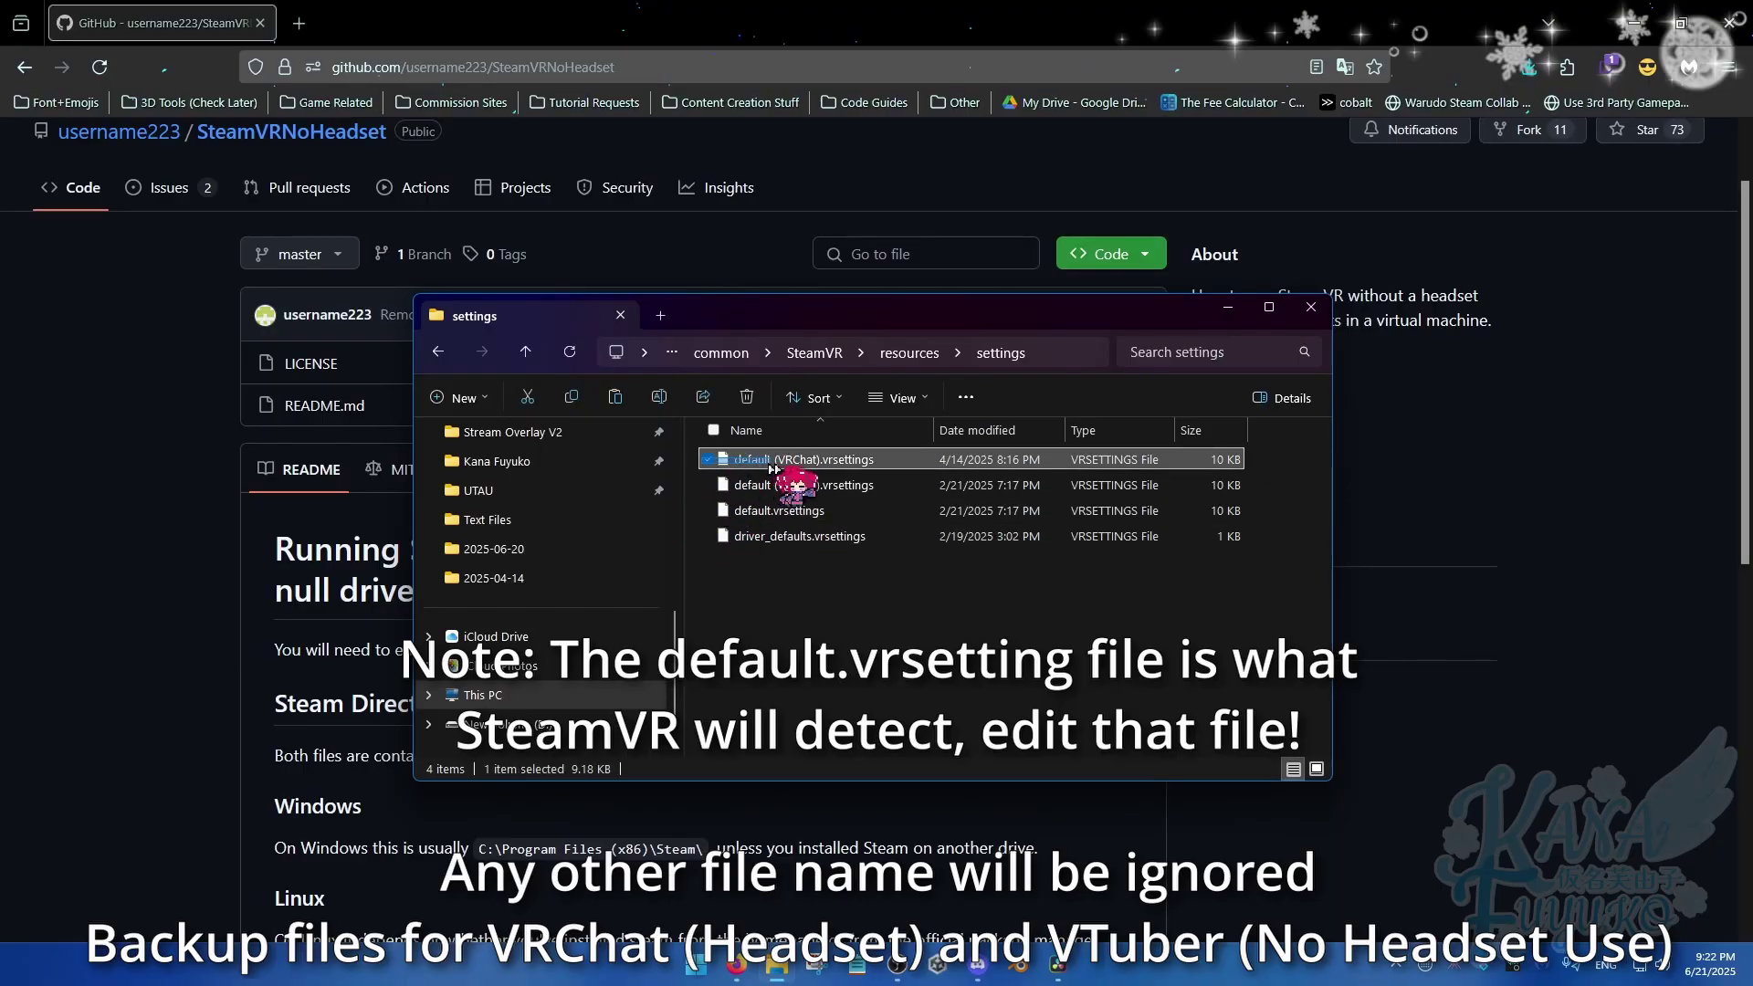
left_click(723, 484)
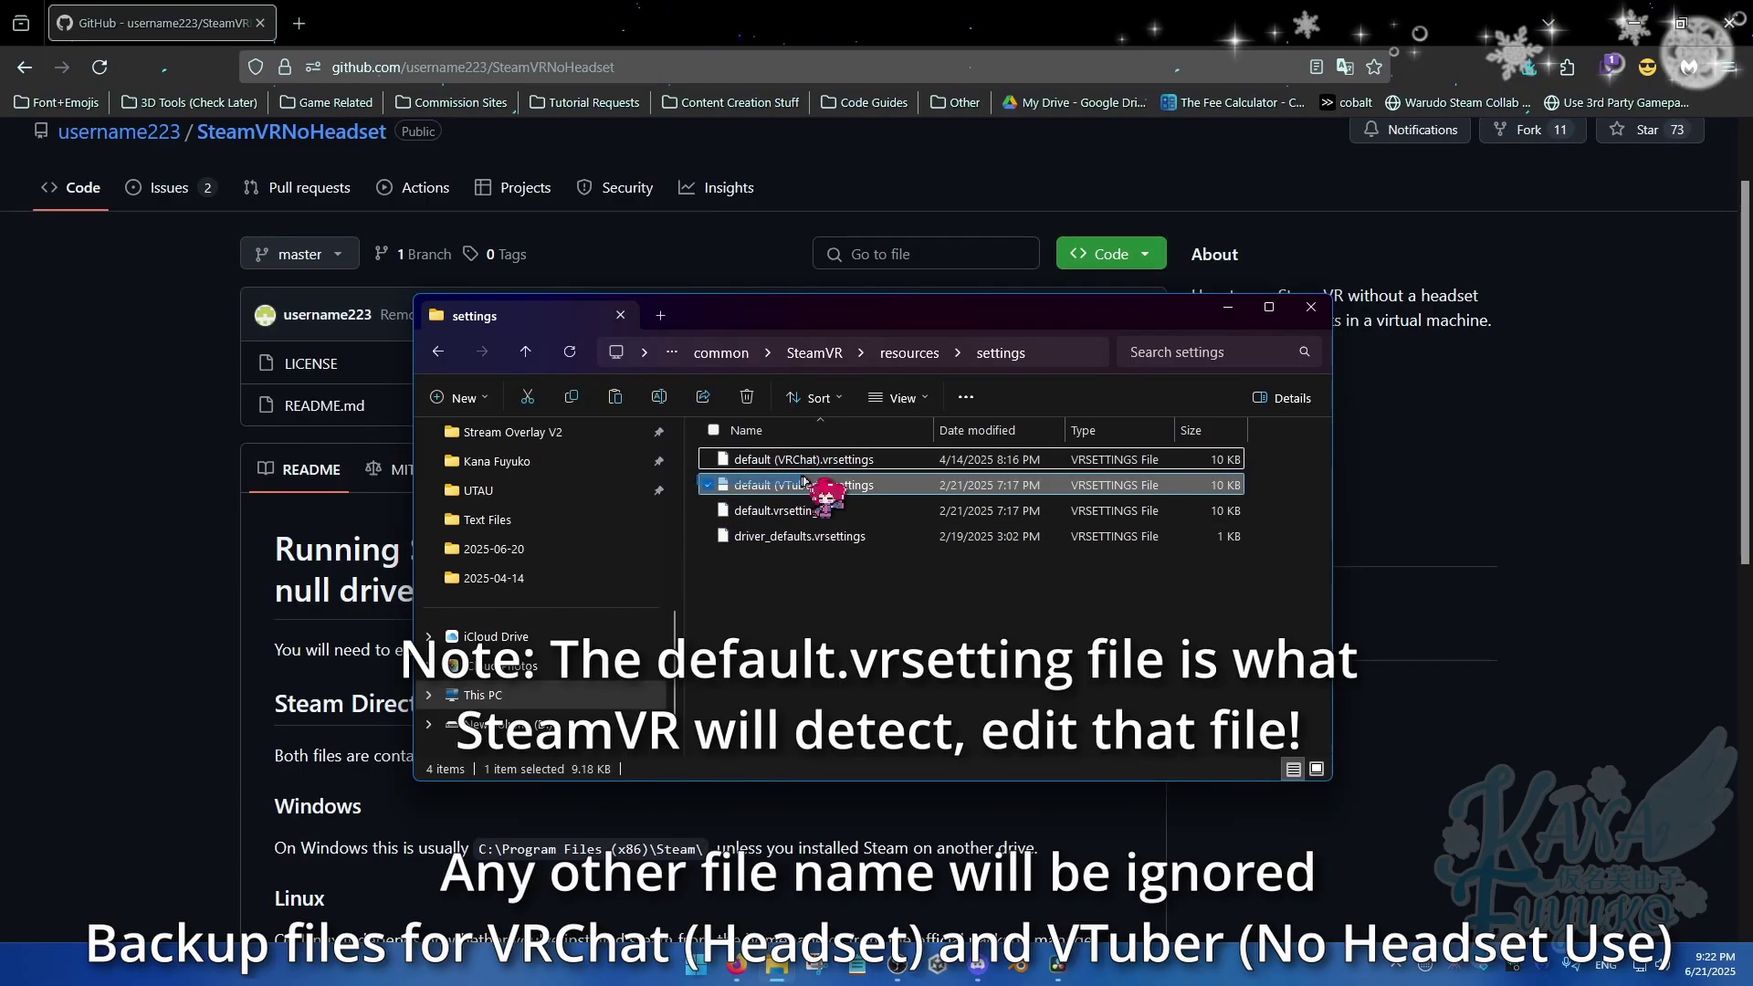
right_click(817, 491)
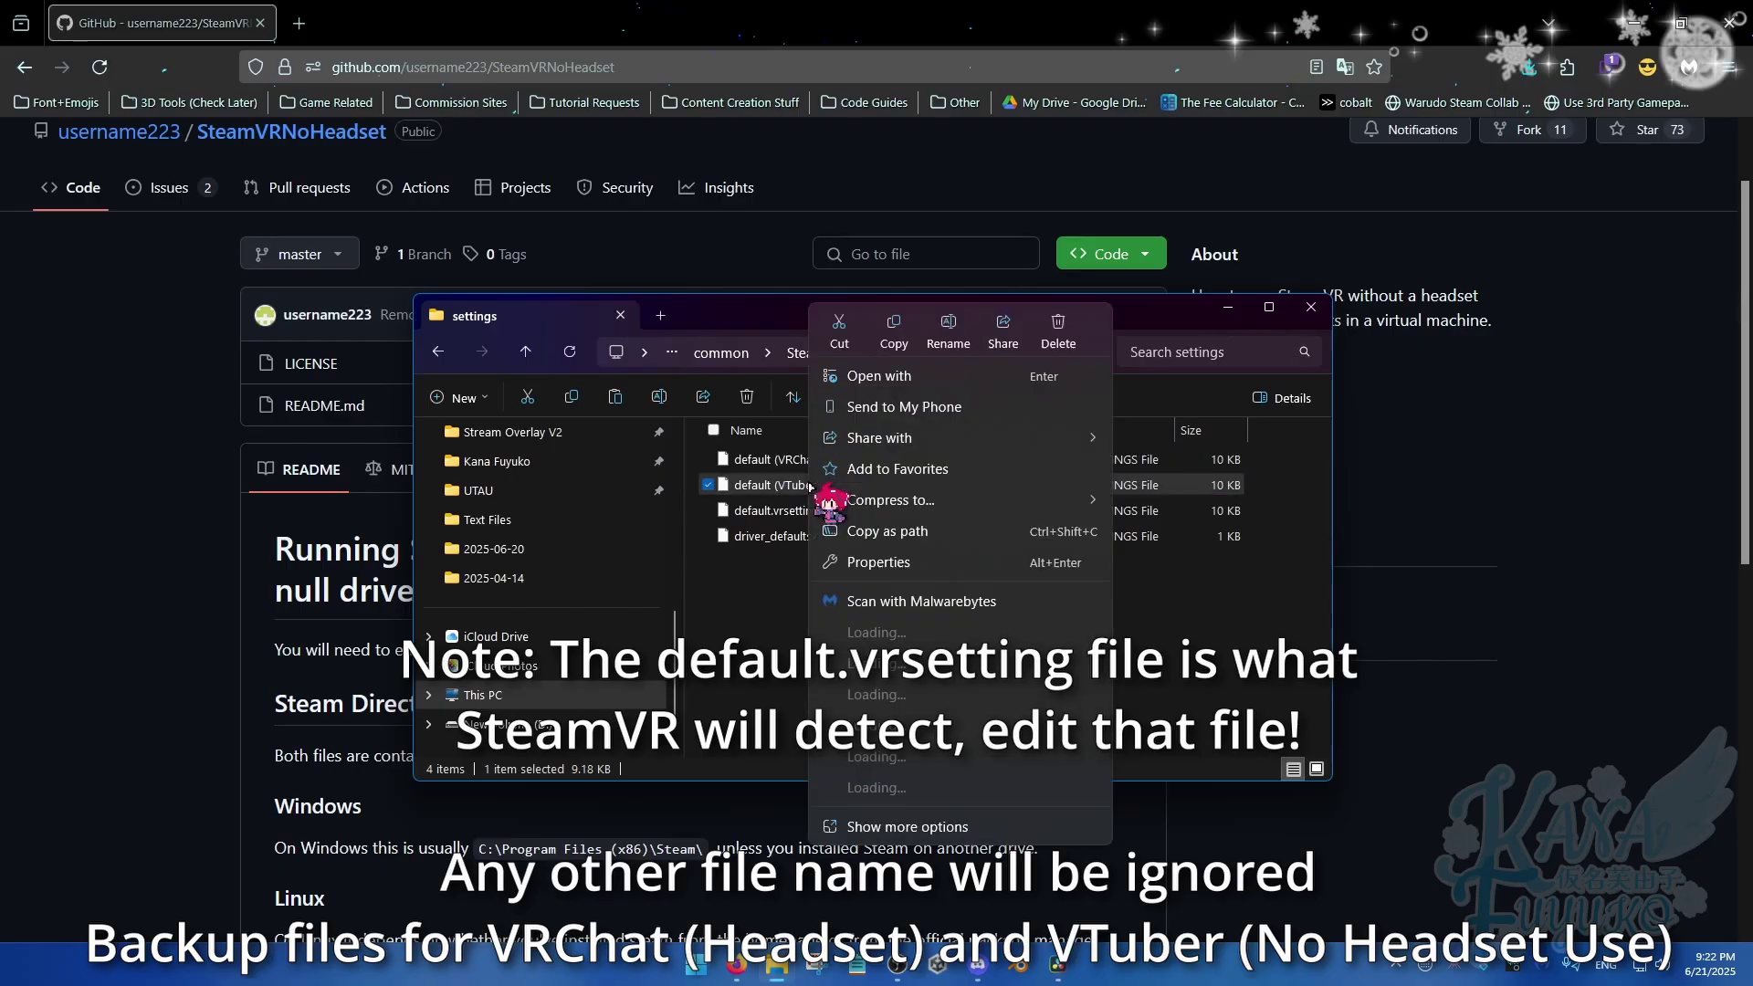
left_click(959, 664)
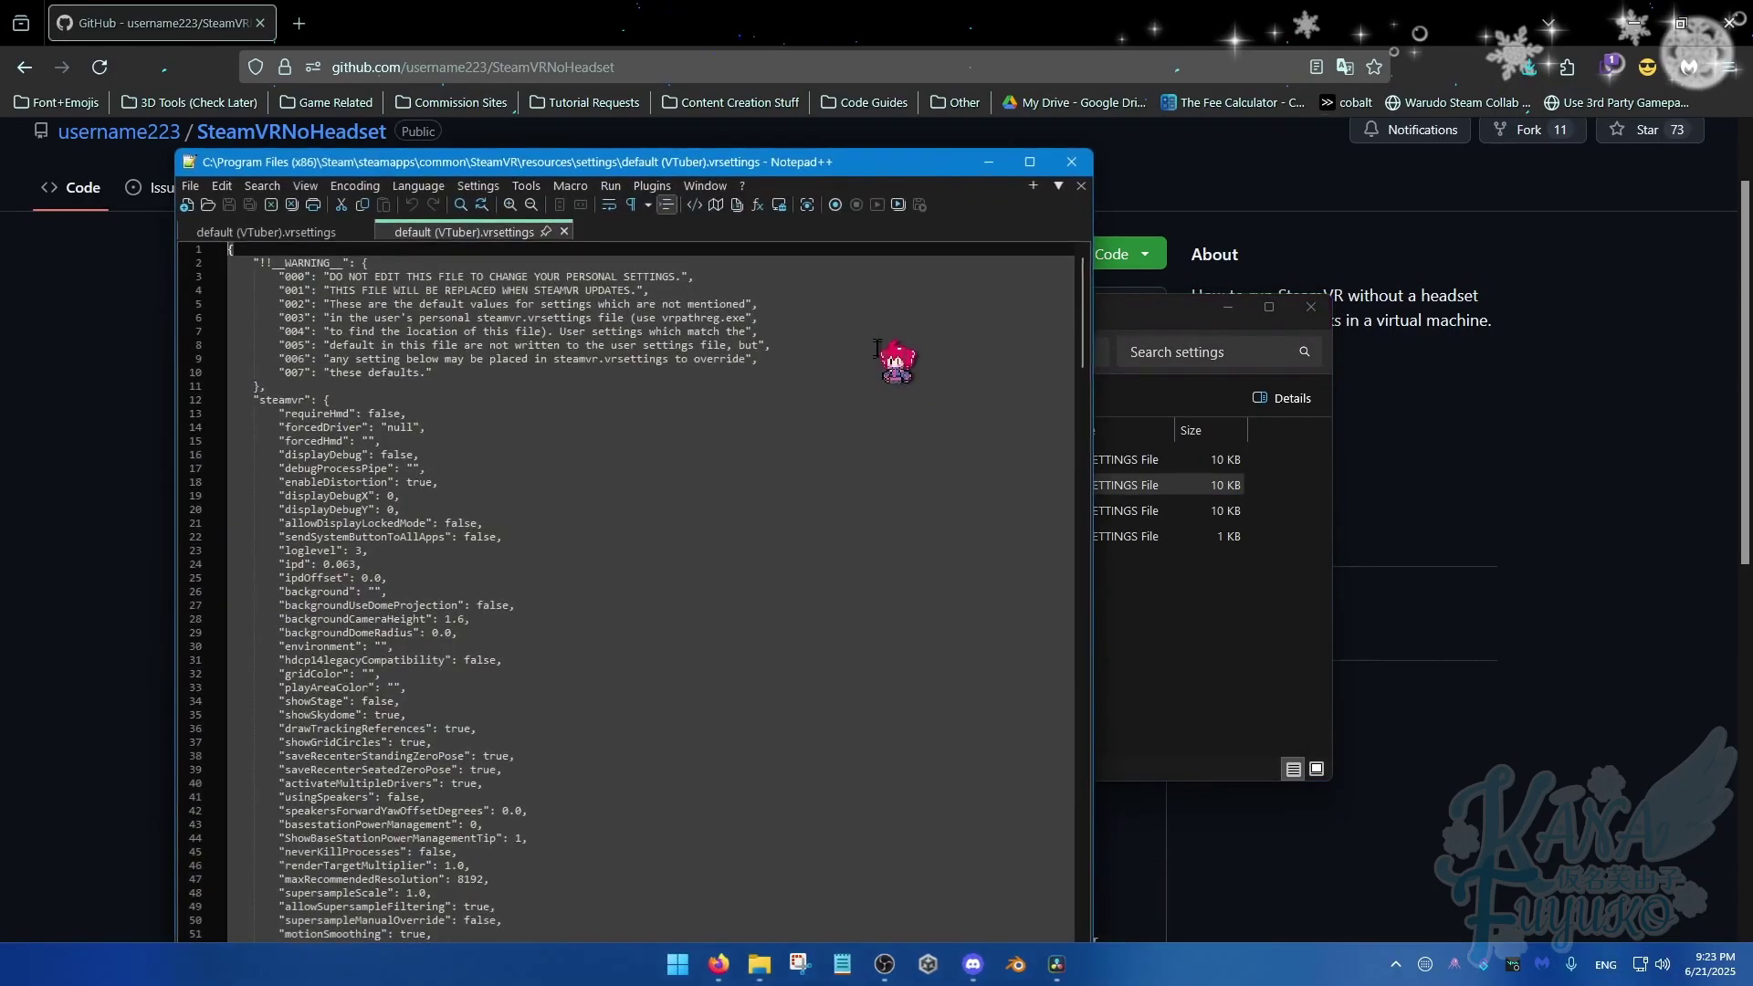
left_click_drag(815, 163, 666, 80)
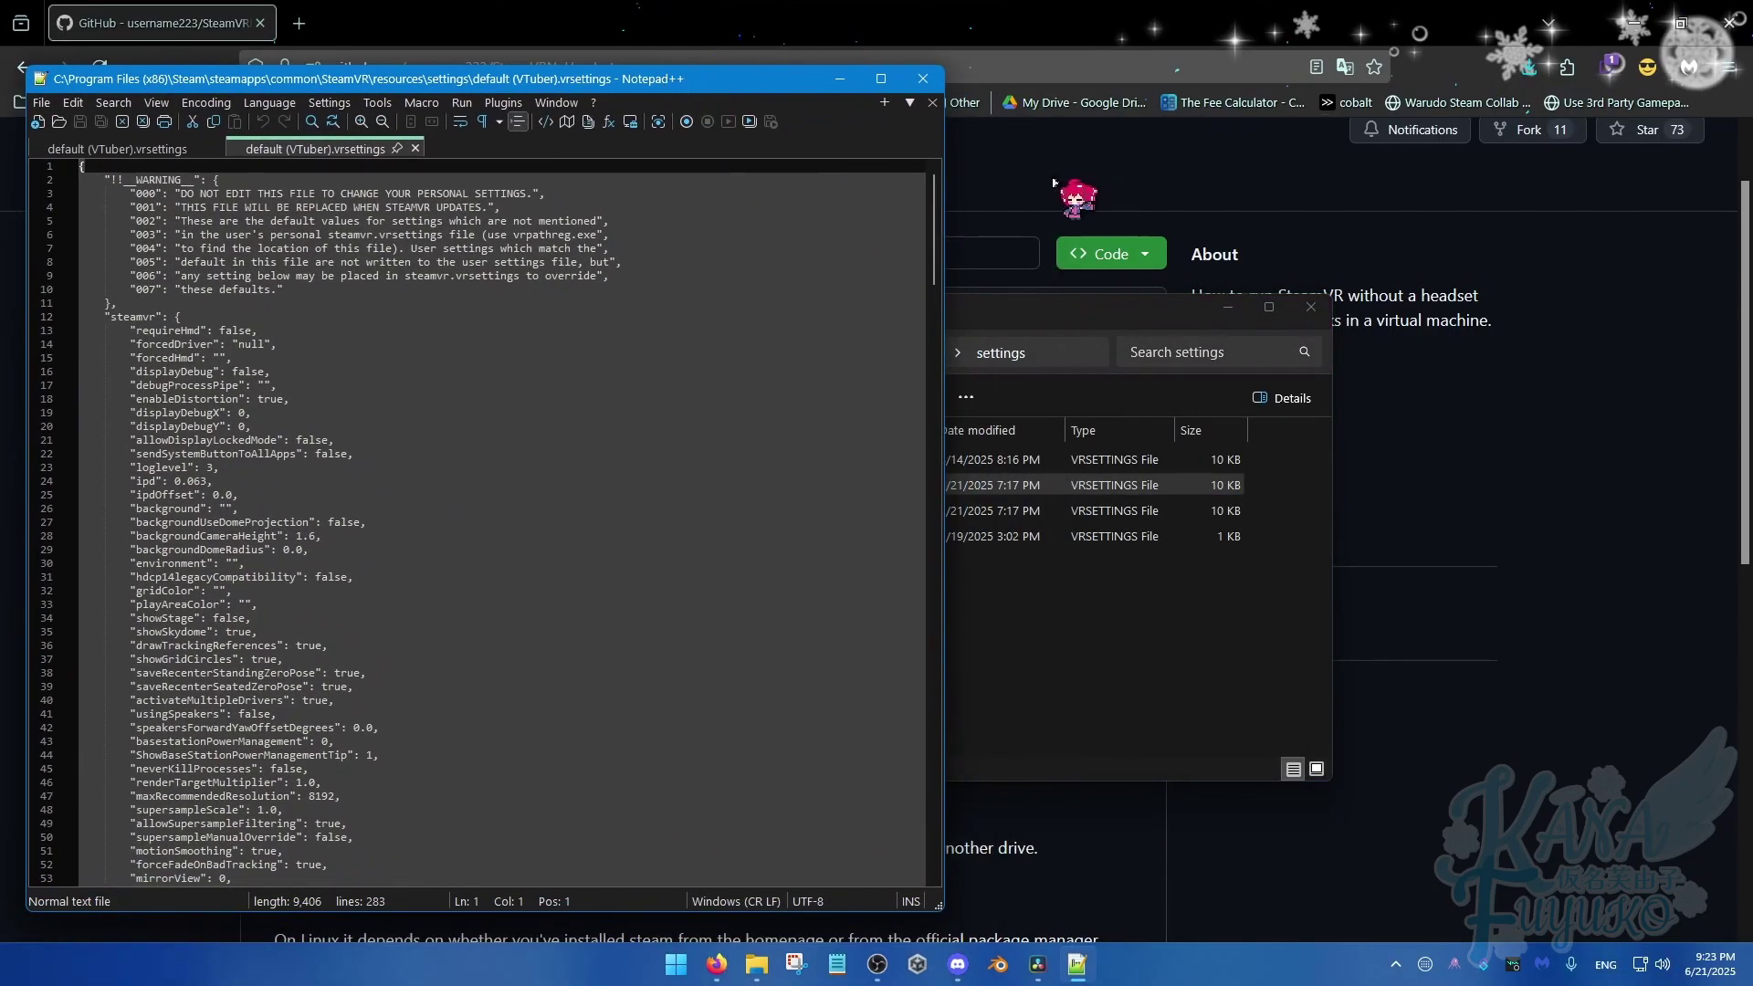
left_click_drag(1068, 318, 1376, 308)
left_click_drag(726, 82, 874, 72)
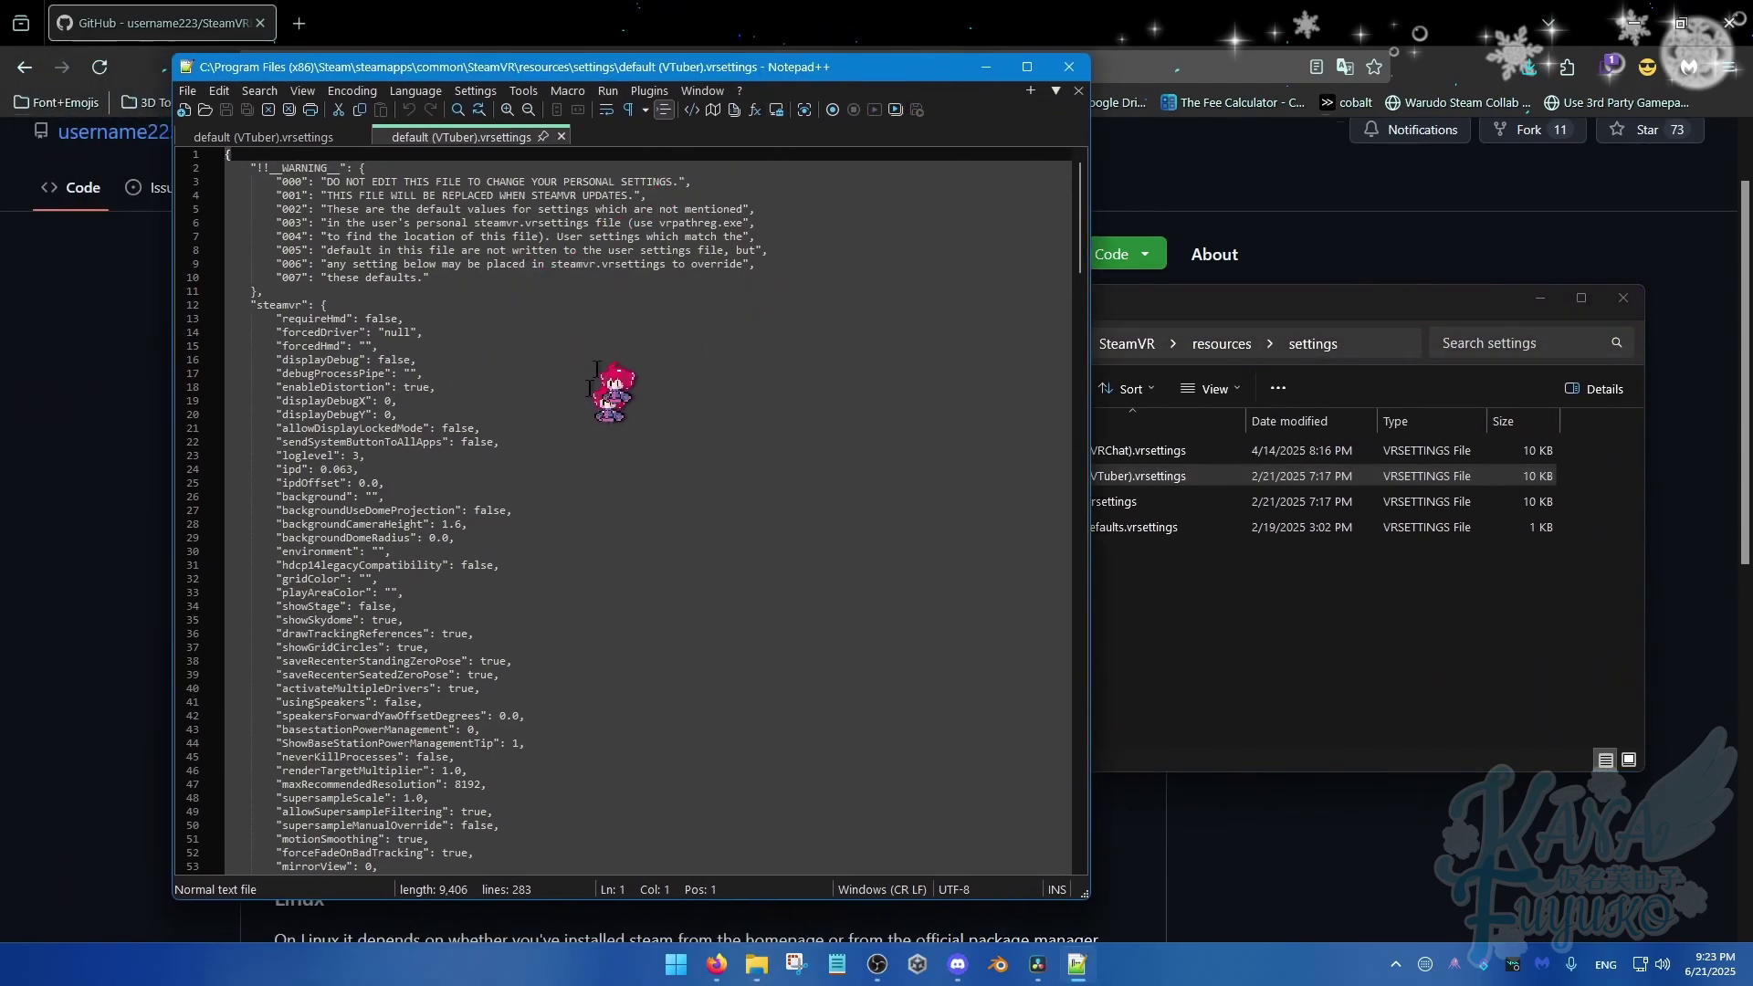
left_click_drag(767, 51, 772, 0)
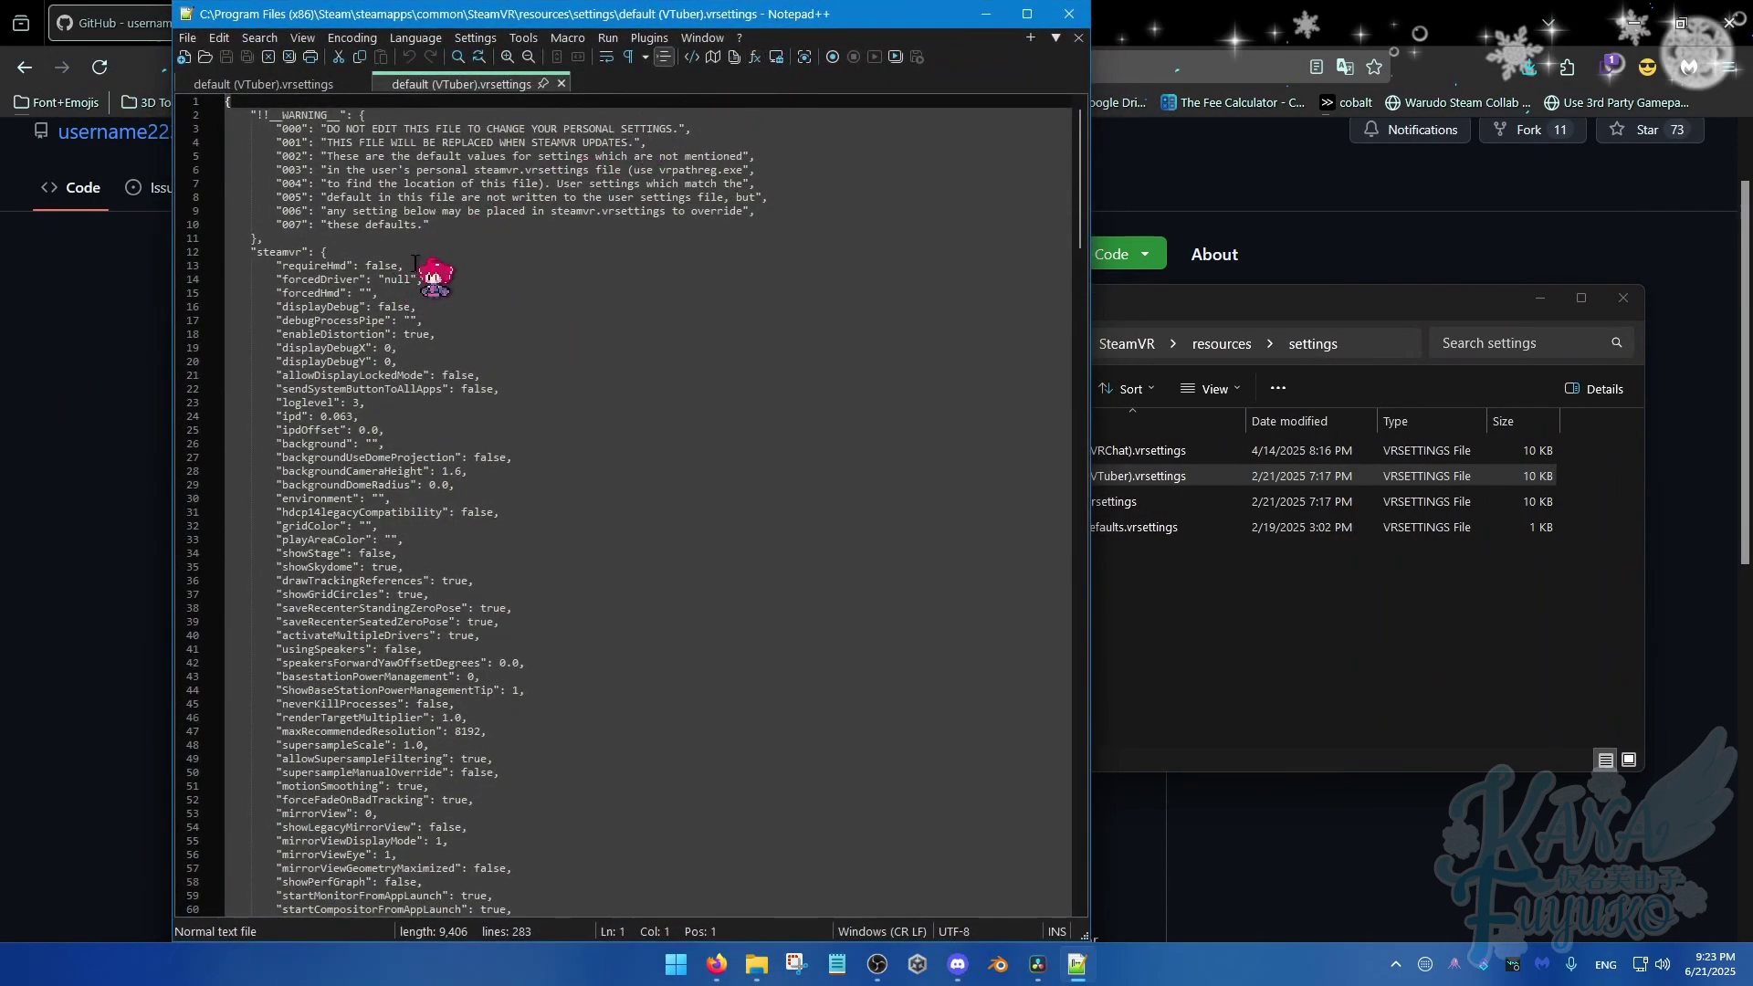
- Examine the requireHmd, forcedDriver and forcedHmd lines of the steamvr section by highlighting each one
left_click_drag(279, 266, 406, 266)
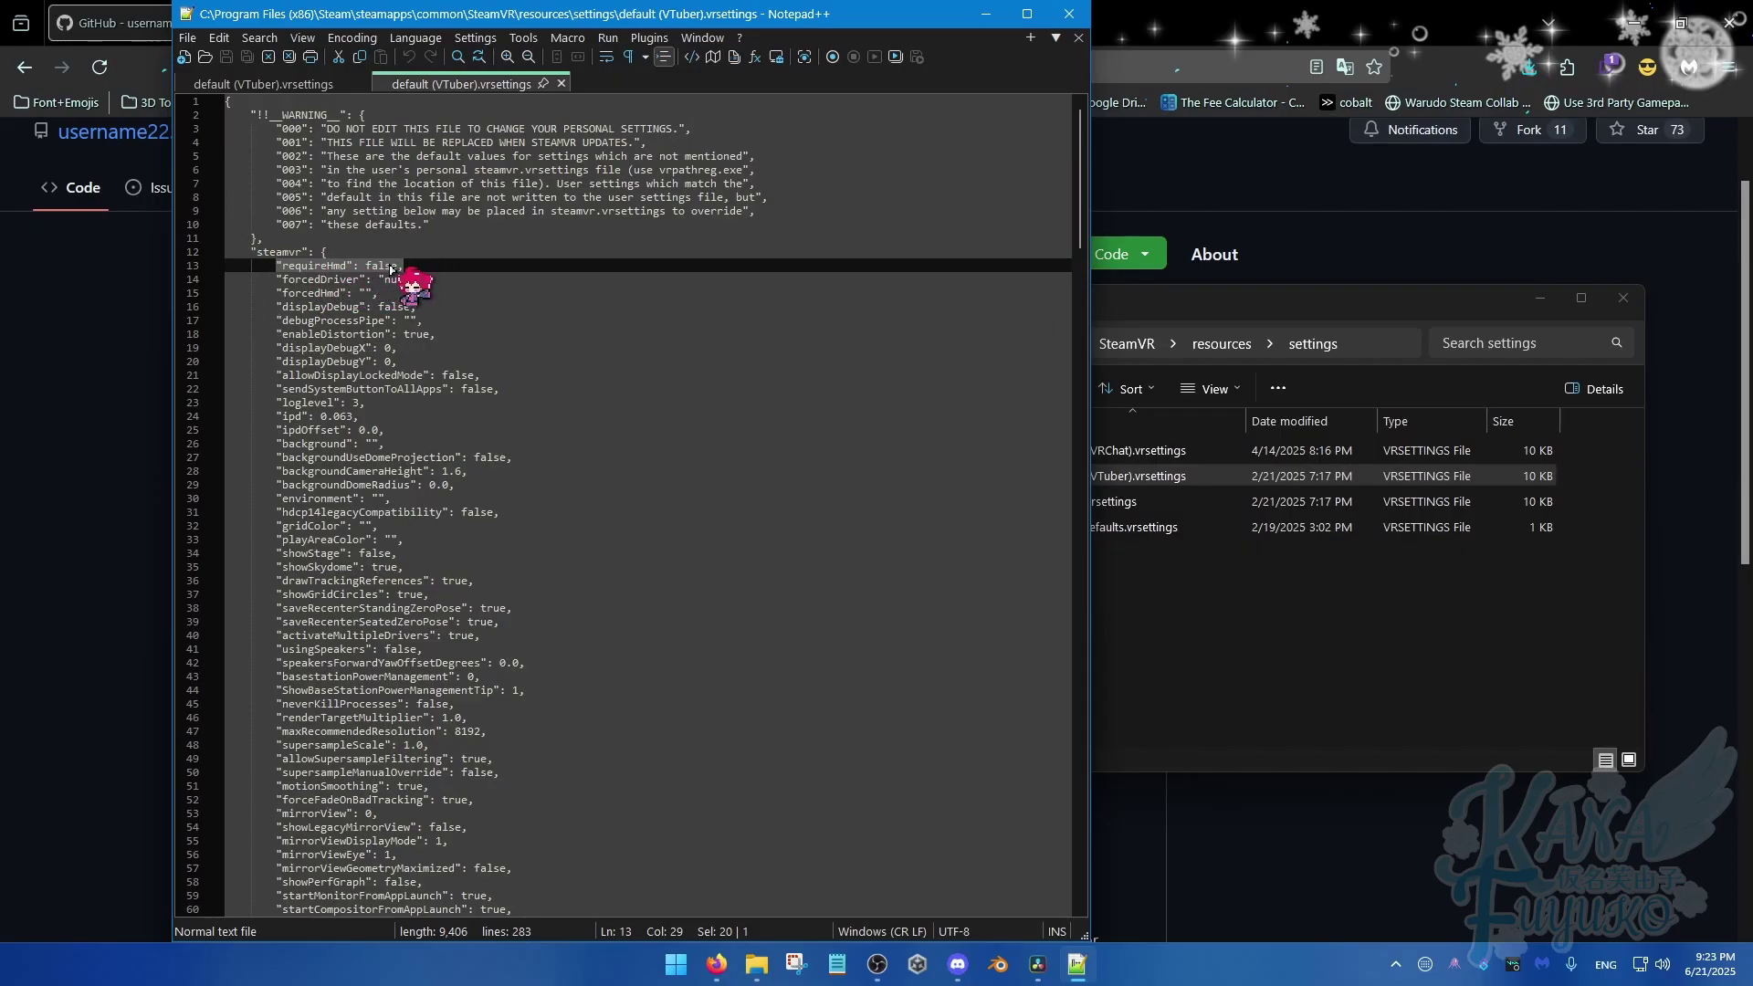
left_click_drag(425, 279, 252, 280)
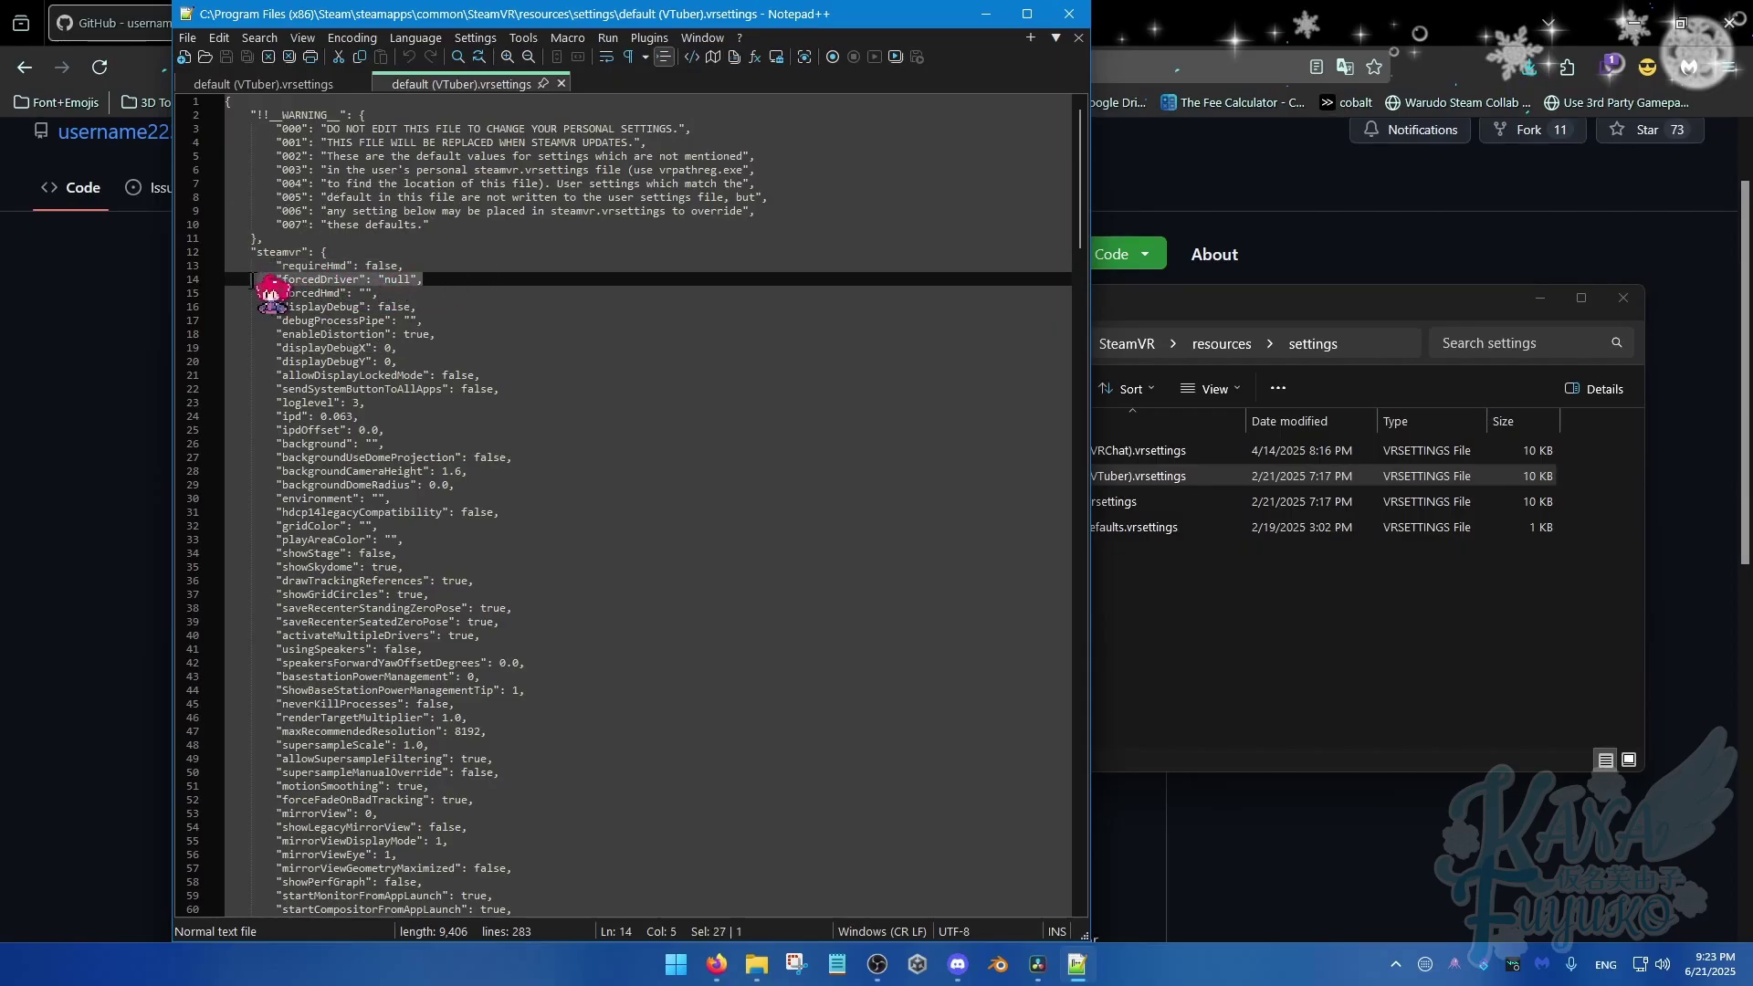
left_click_drag(407, 293, 272, 294)
left_click(431, 279)
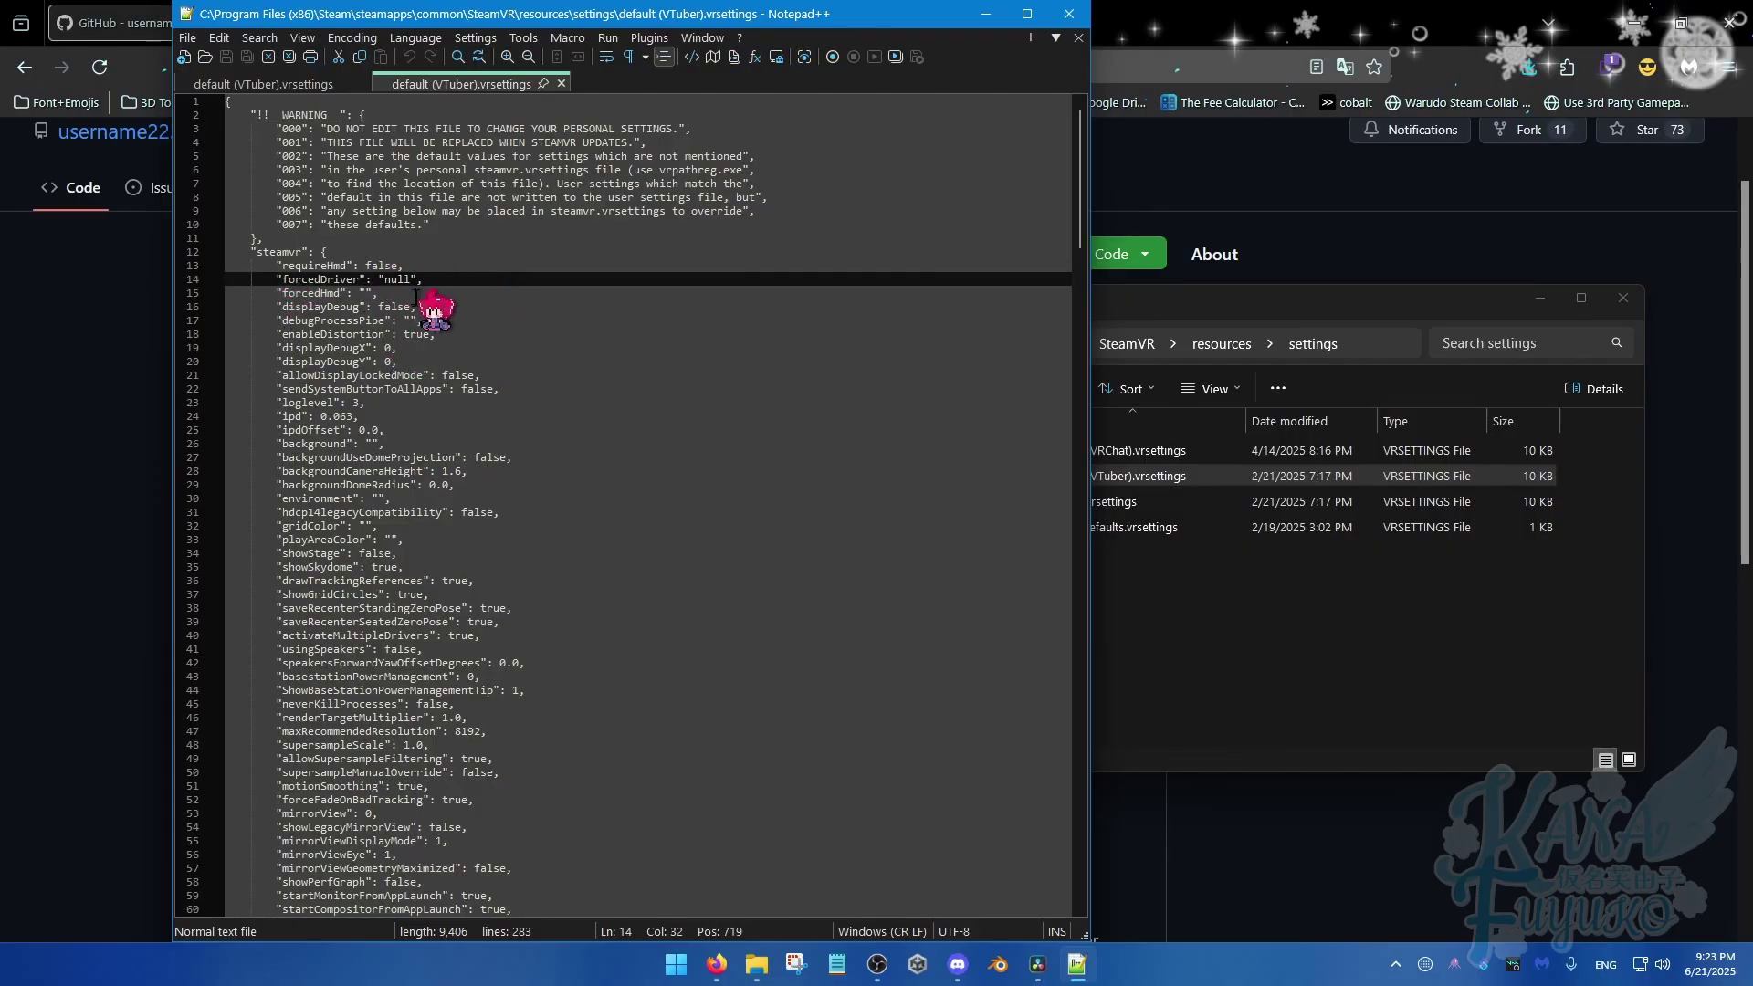
- Examine the forcedDriver and activateMultipleDrivers lines of the steamvr section by placing the cursor on or highlighting them
left_click_drag(416, 294, 244, 270)
left_click(430, 279)
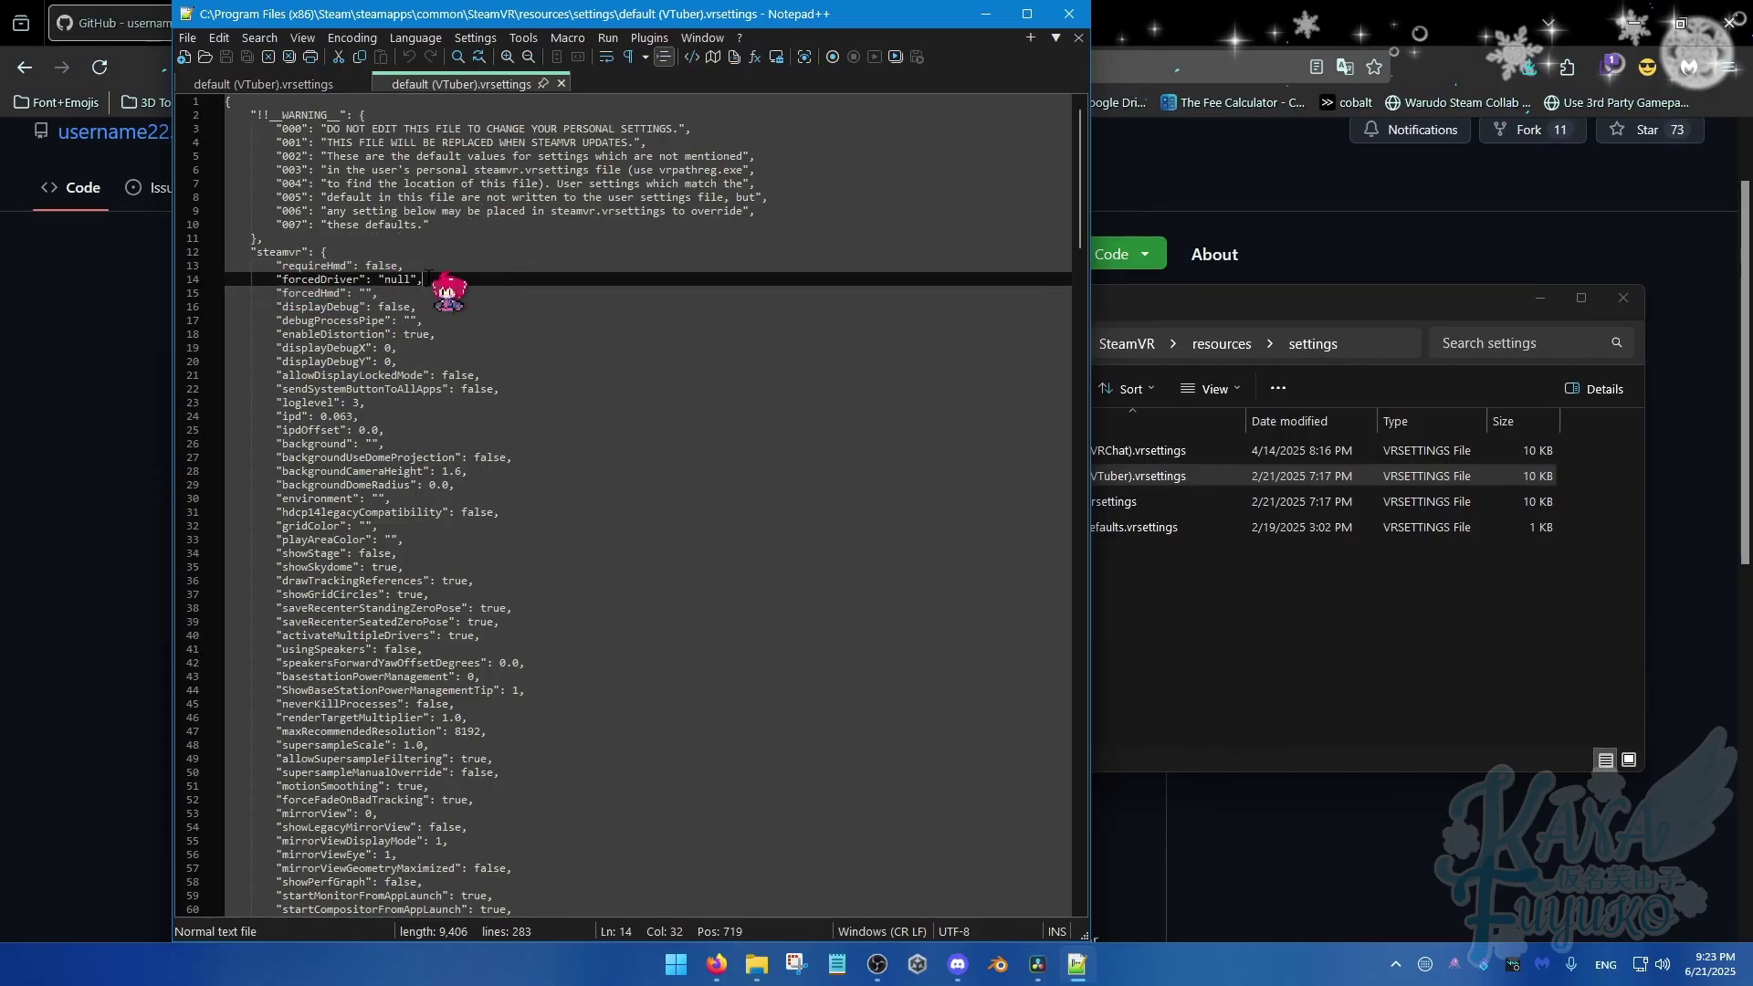
left_click(432, 280)
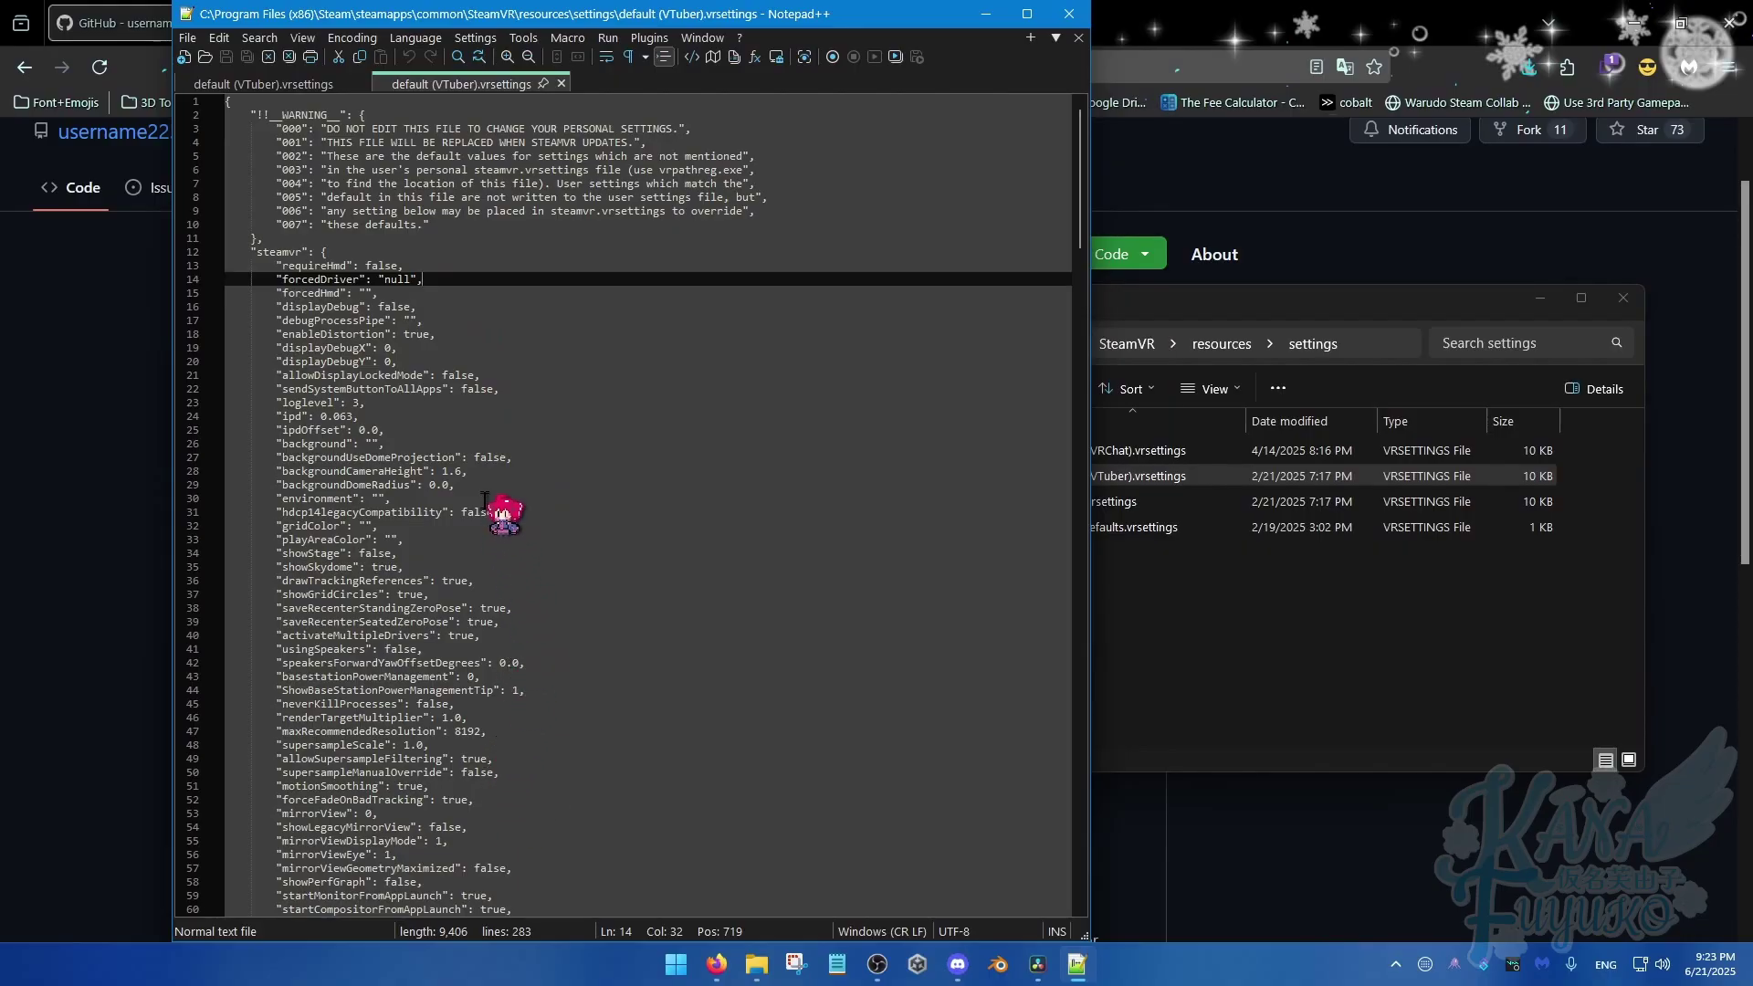
left_click_drag(484, 636, 271, 636)
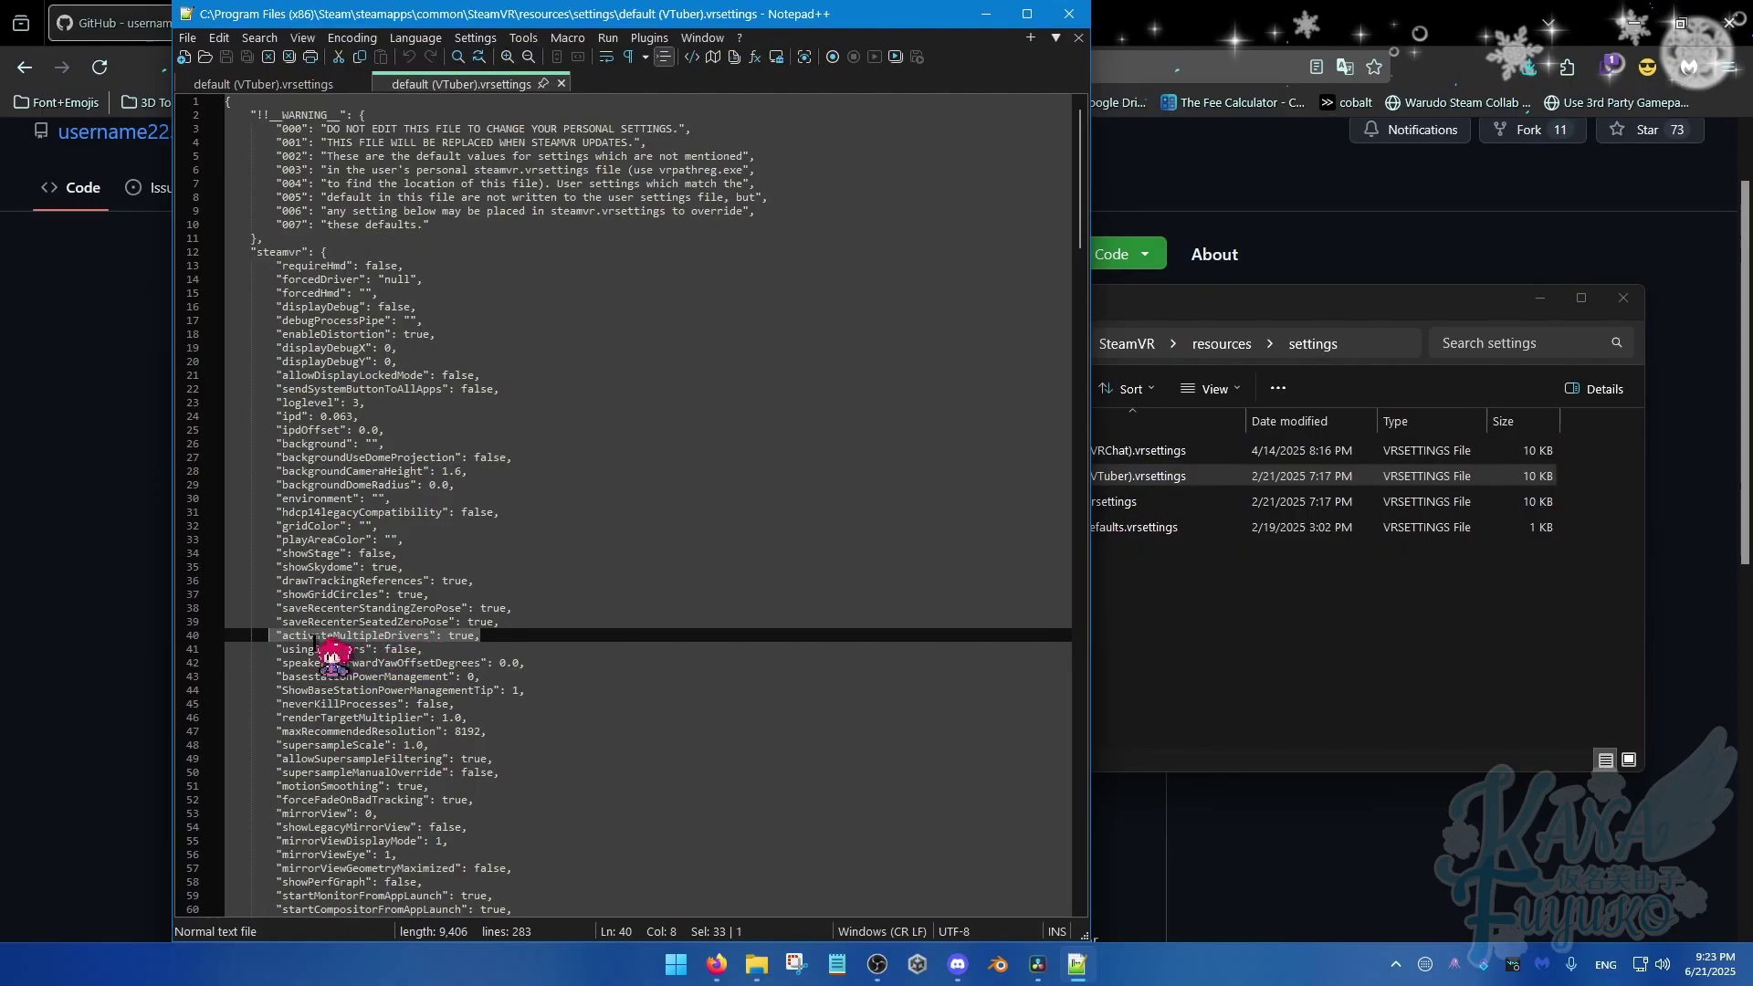
left_click(467, 638)
left_click(491, 637)
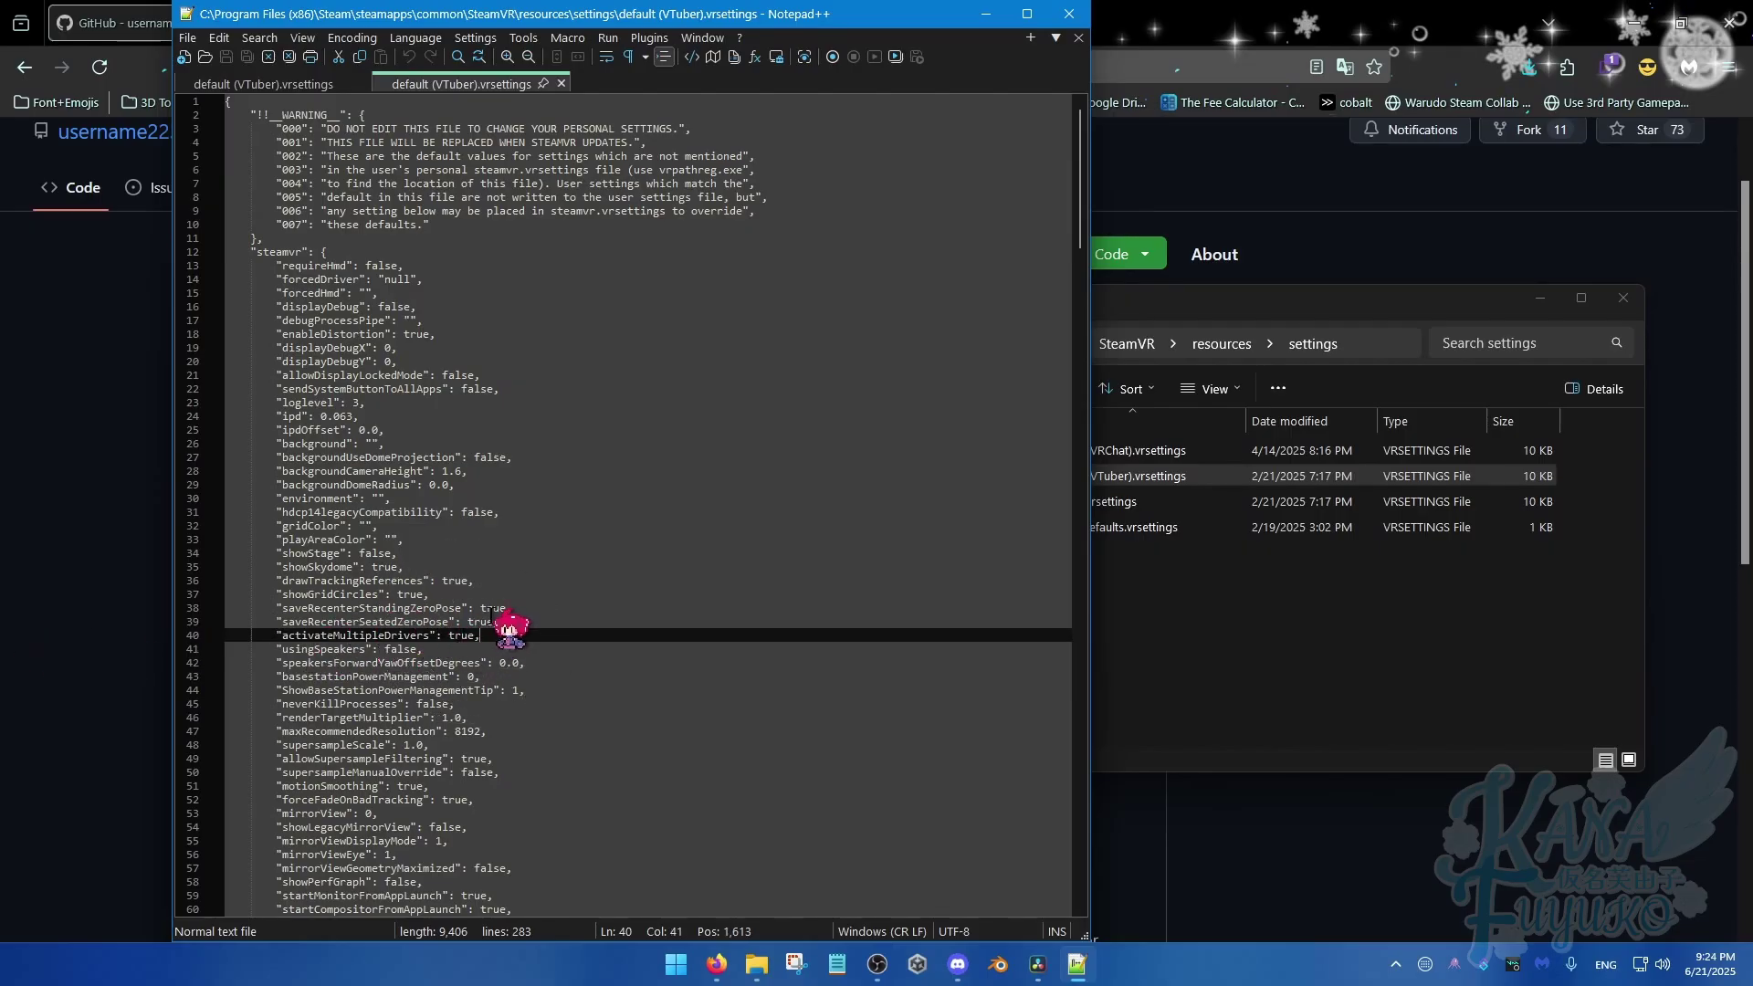
- Move the editor aside to read the README's Null Driver File and SteamVR Config File instructions, and move it back
left_click_drag(553, 14, 1088, 139)
scroll(347, 457, "down", 6)
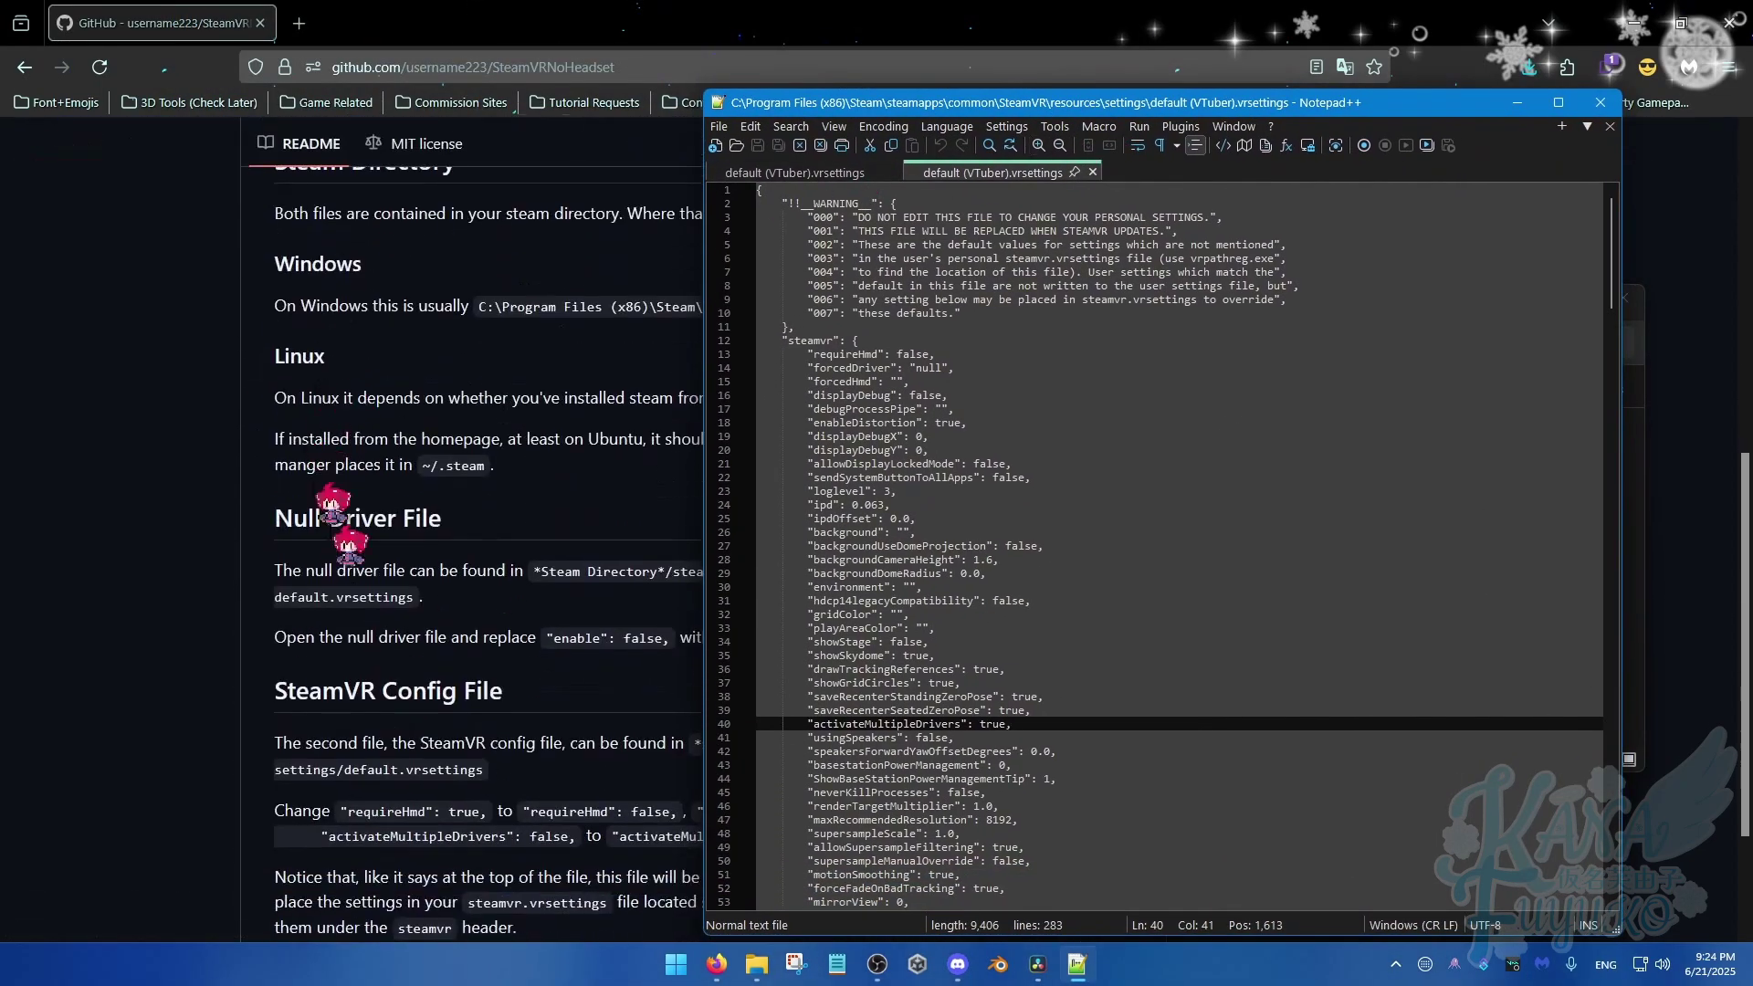
scroll(347, 564, "down", 2)
left_click_drag(933, 103, 452, 55)
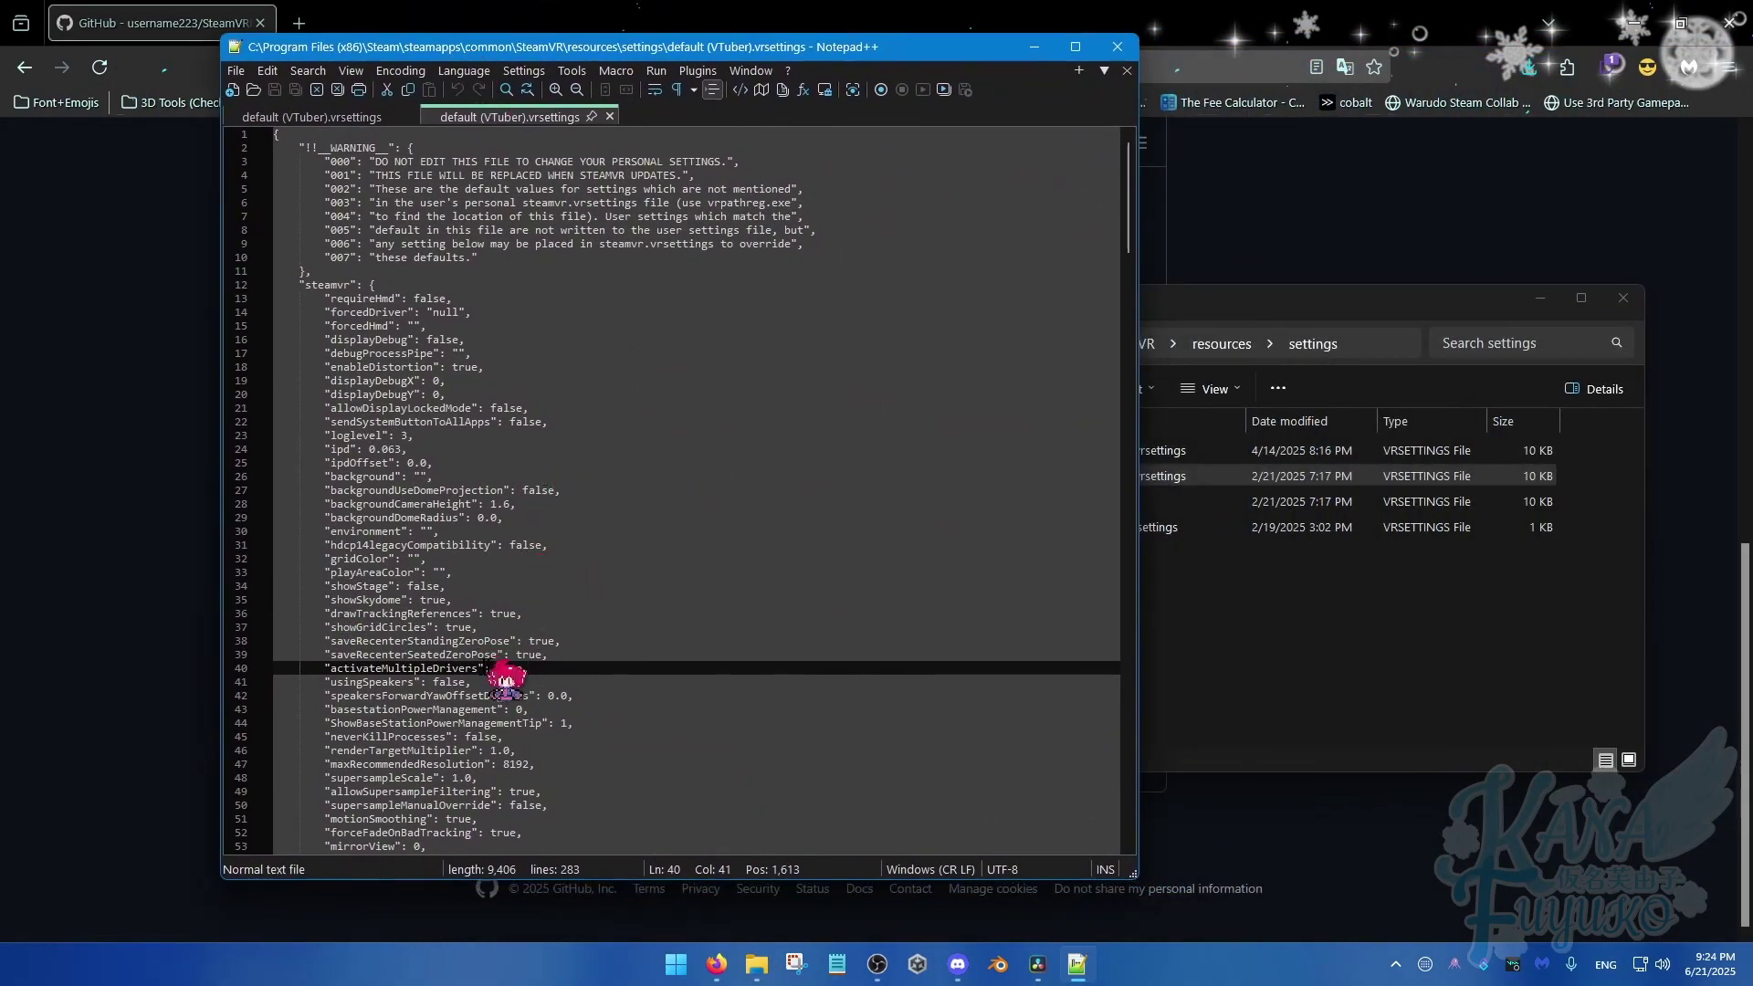
- Examine warning lines 000 and 001 at the start of default (VTuber).vrsettings by highlighting them
left_click(578, 273)
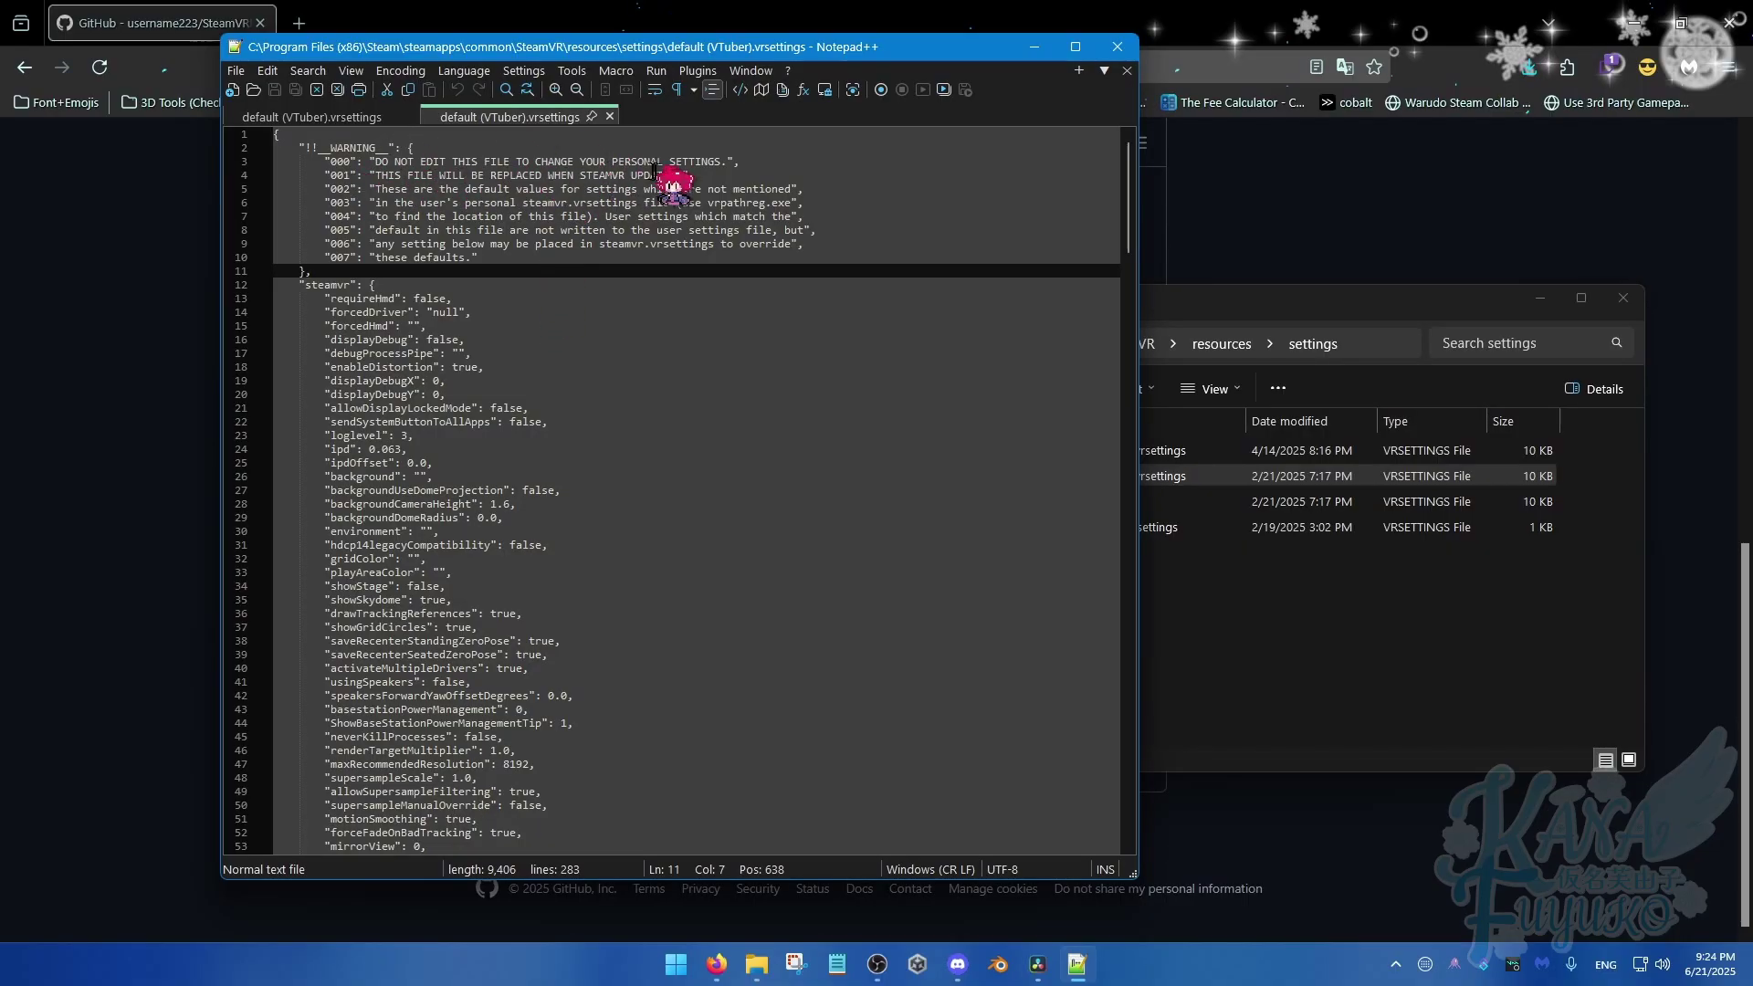
left_click_drag(712, 174, 307, 161)
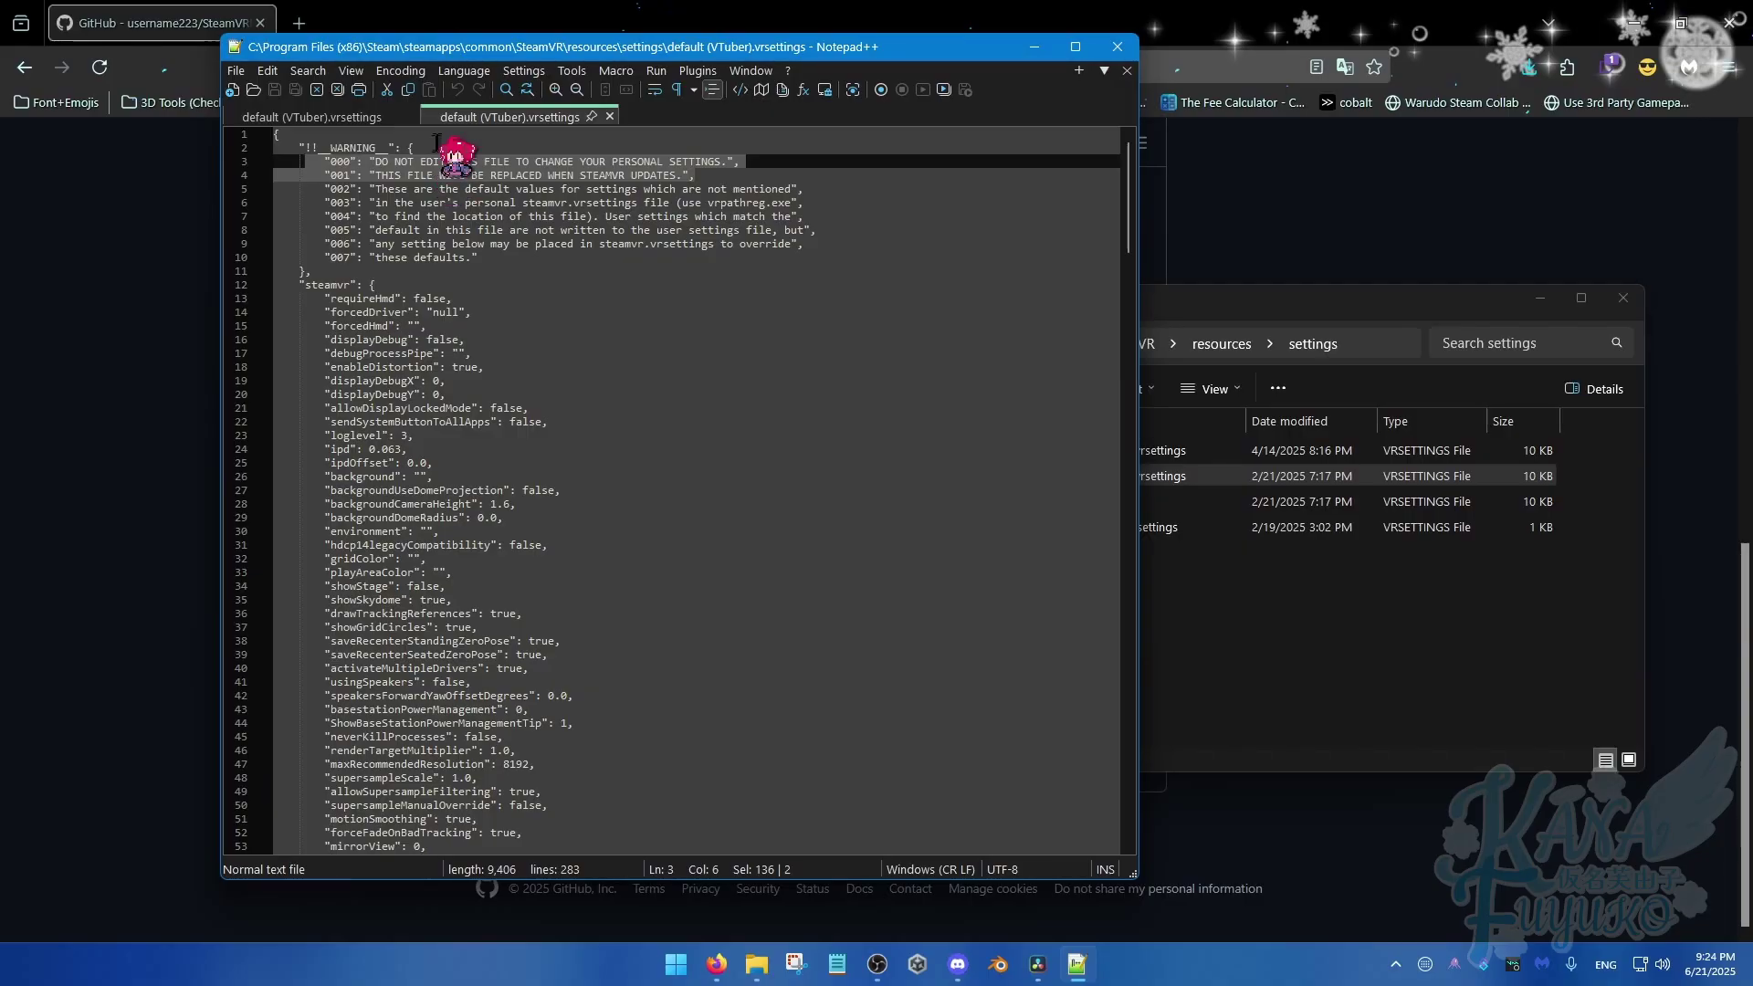
left_click(502, 271)
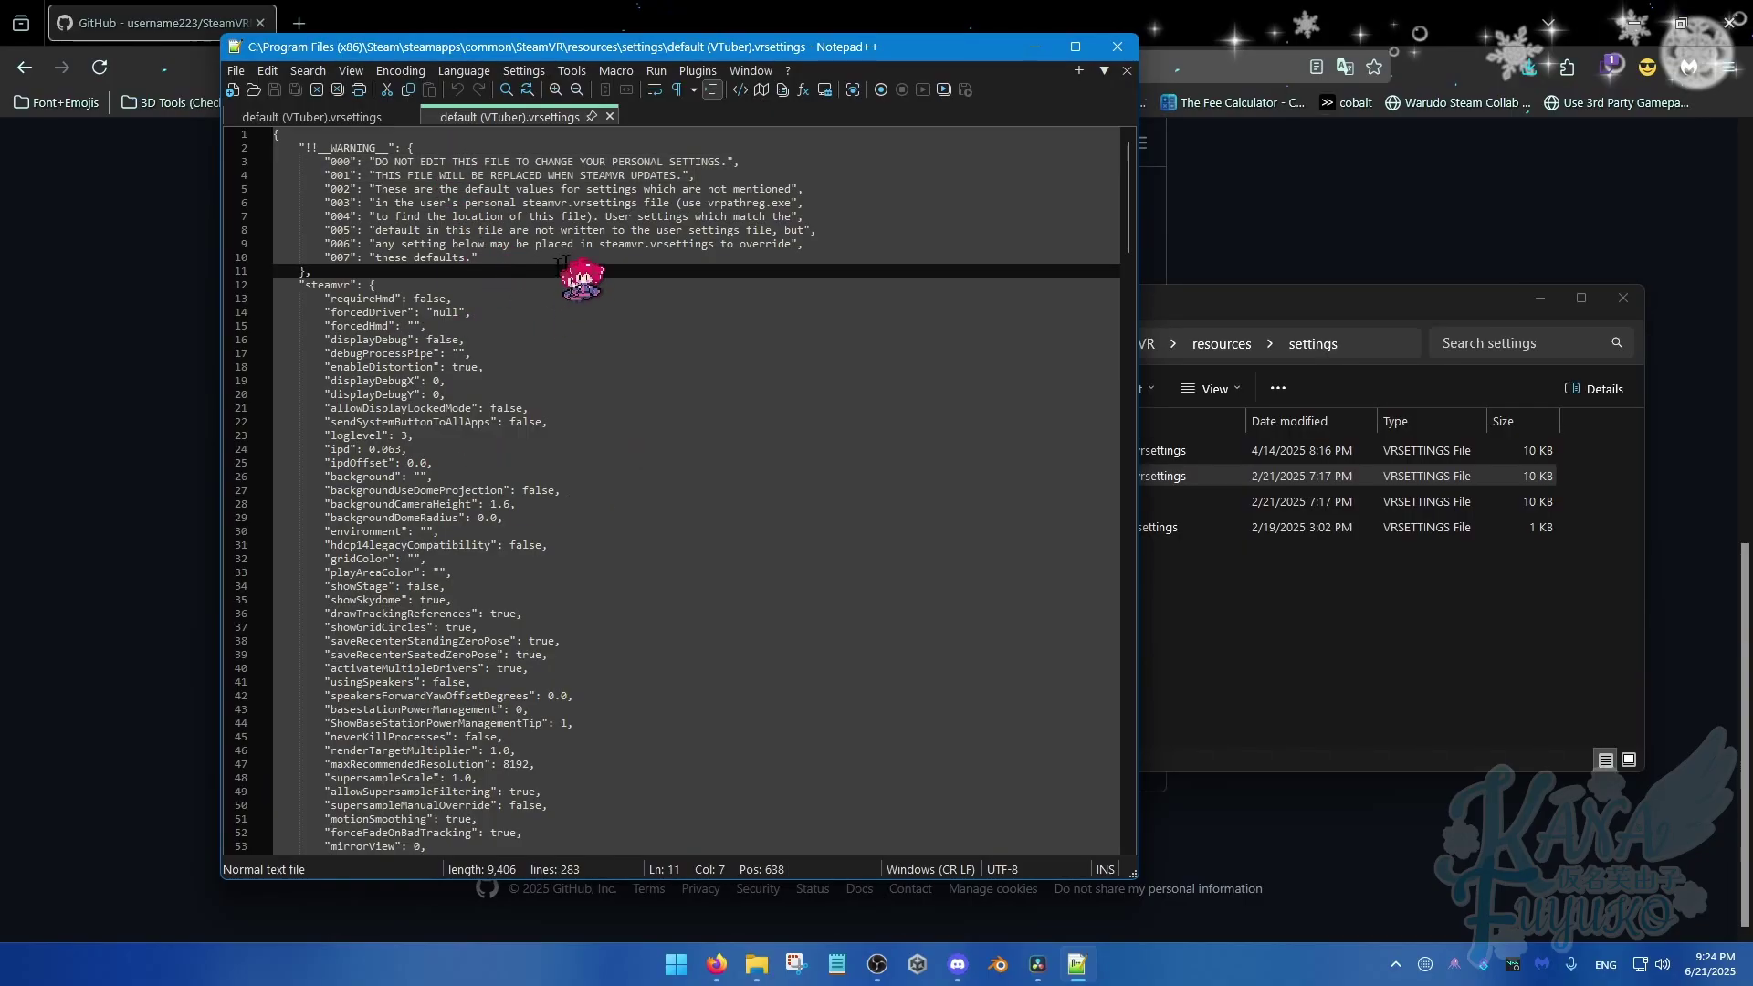
- Bring the settings folder forward and point out the VRChat and VTuber backups and default.vrsettings by selecting them
left_click_drag(708, 47, 601, 72)
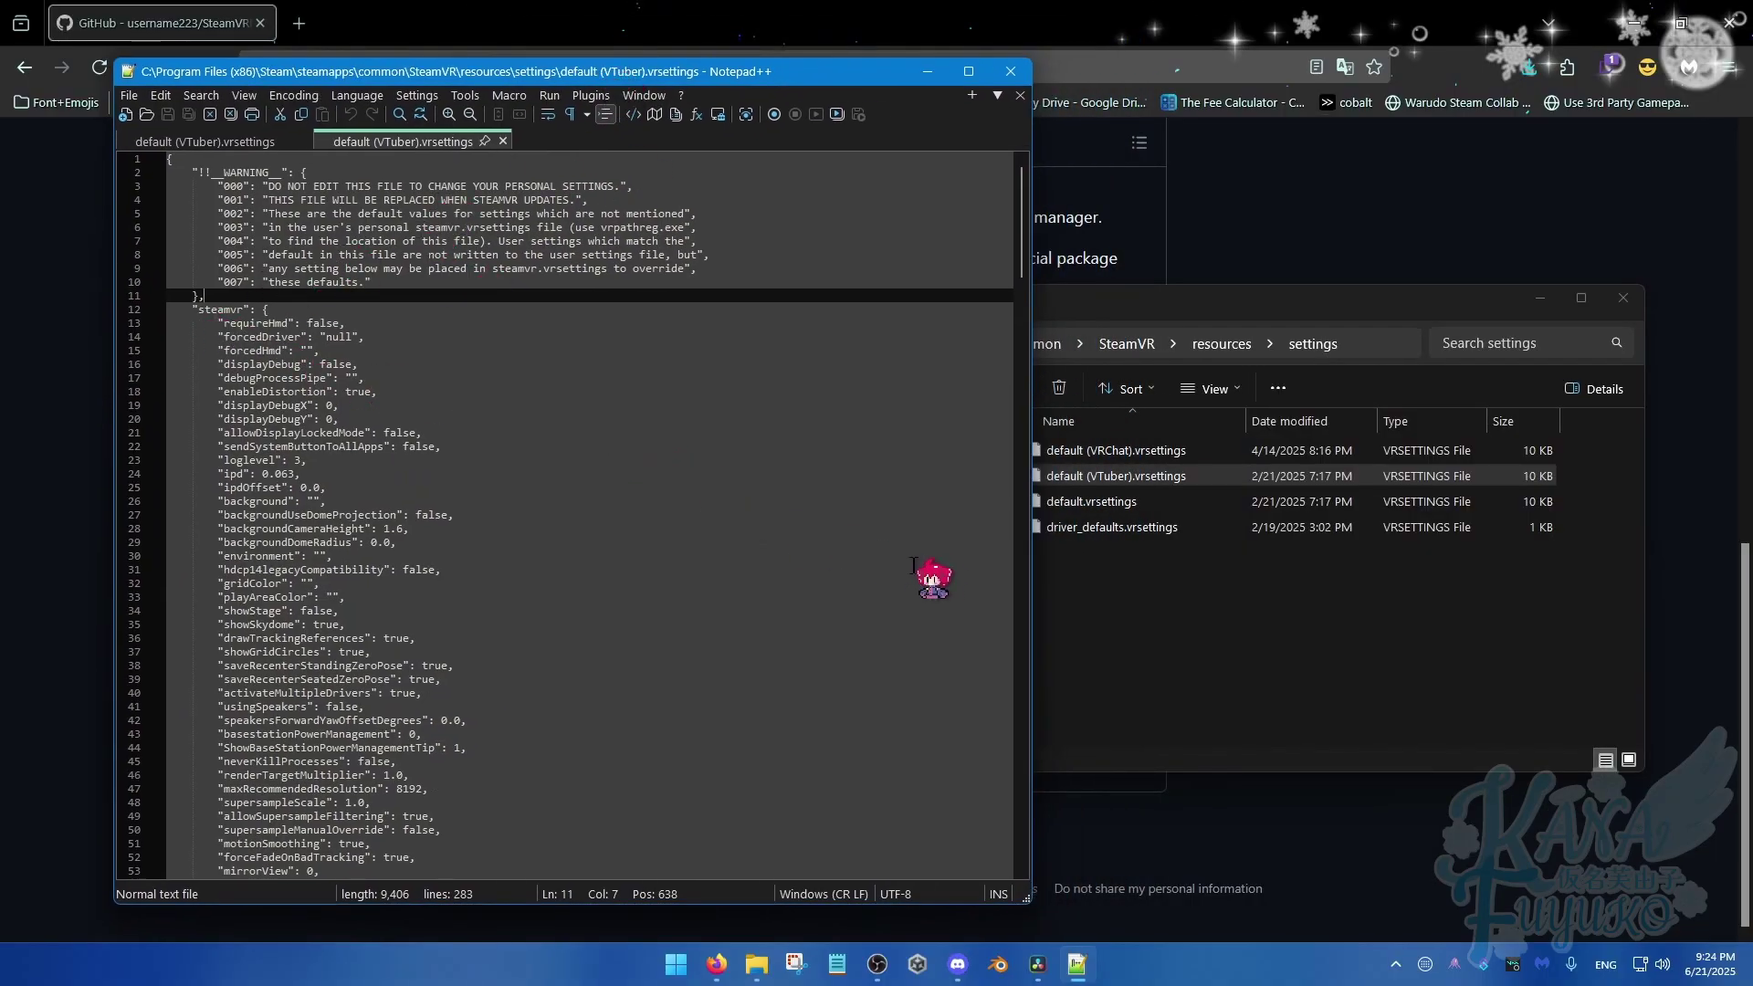
left_click(1132, 581)
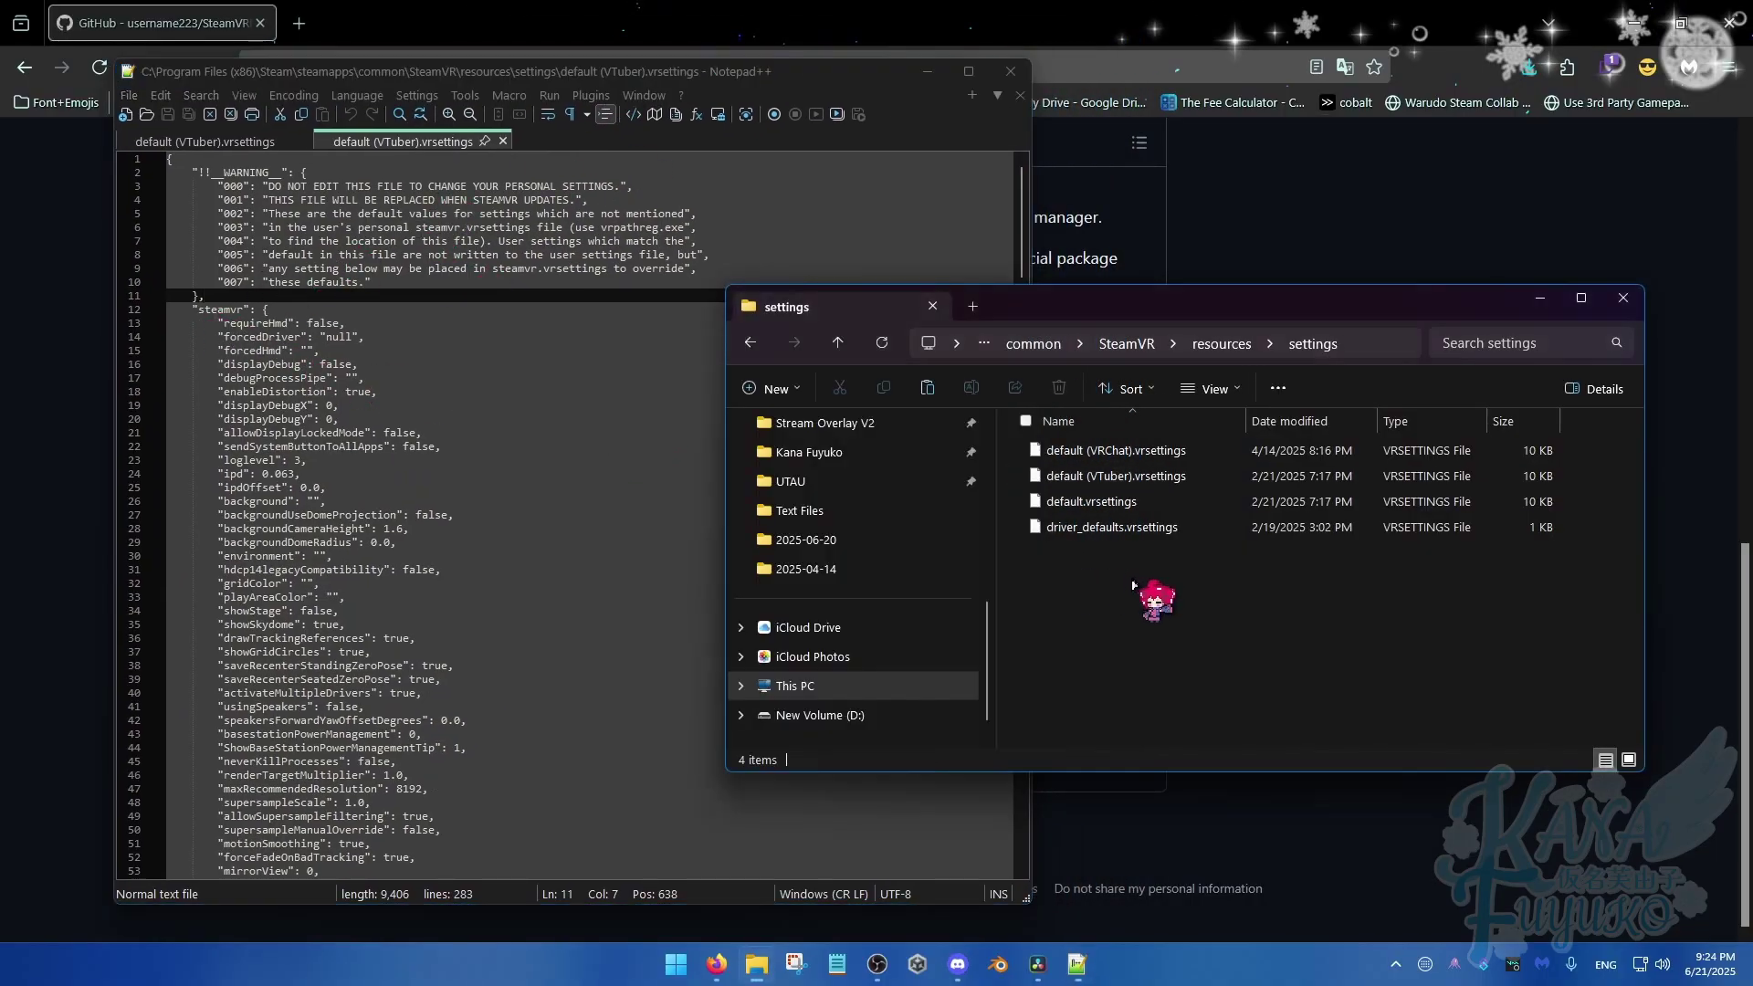
left_click(1550, 451)
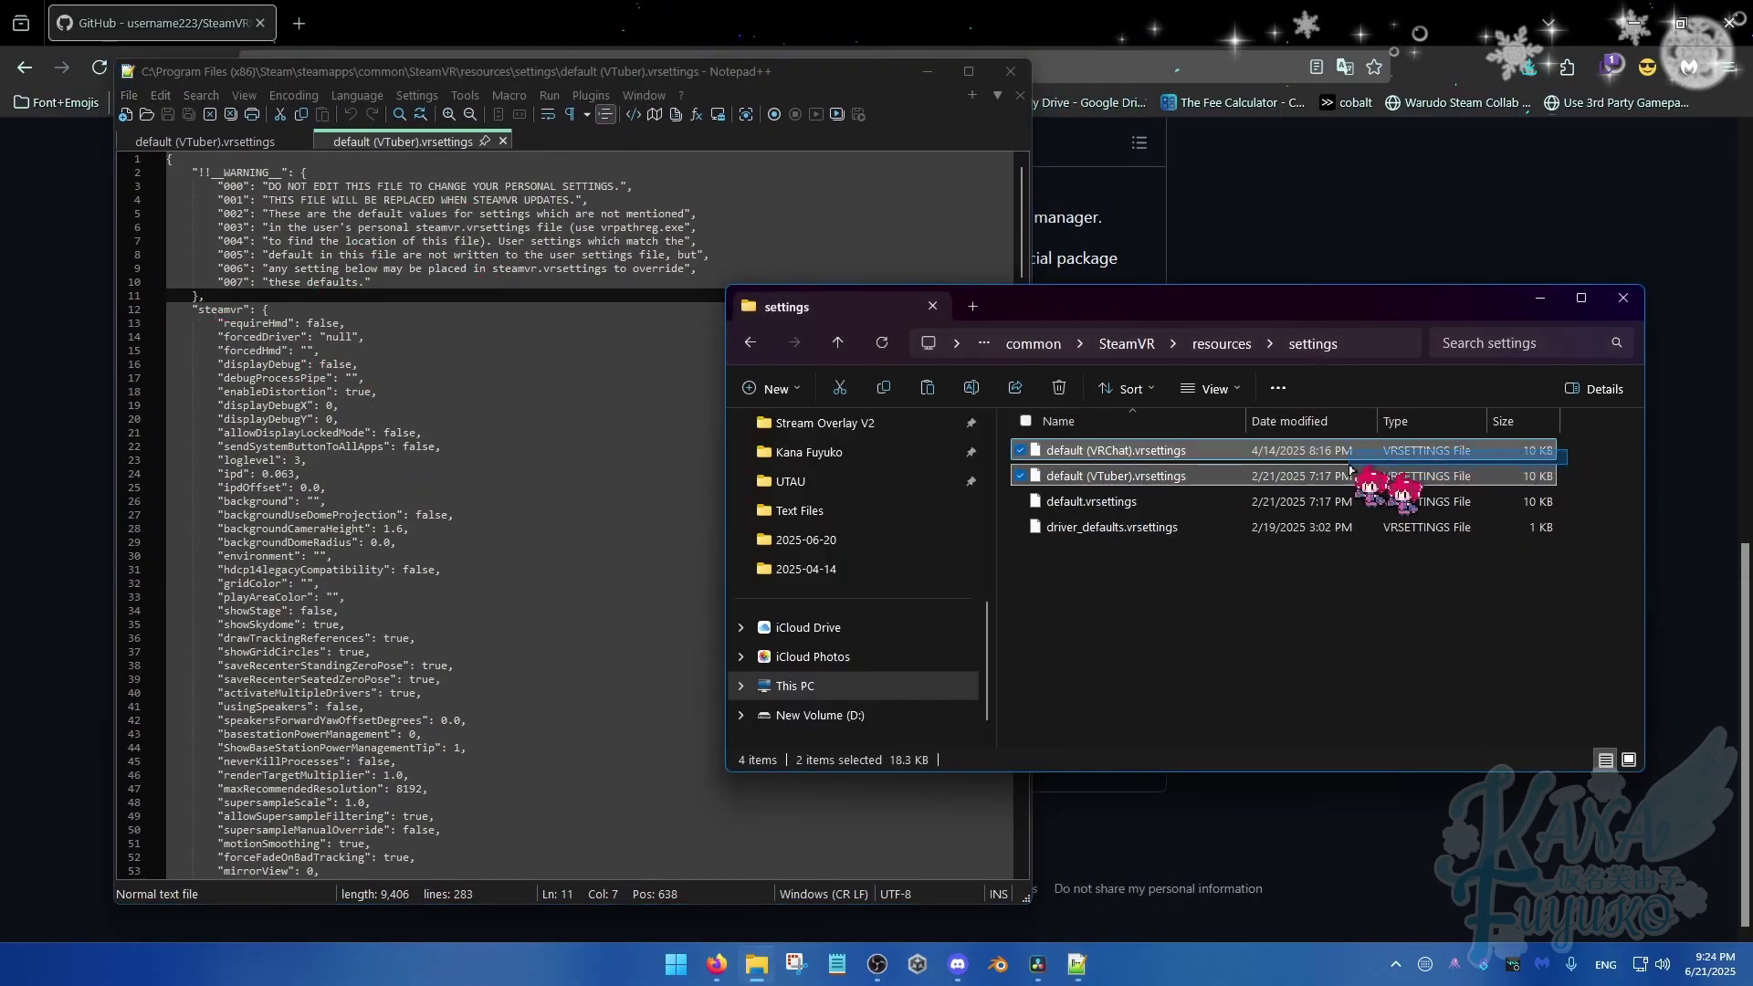
left_click(1571, 482)
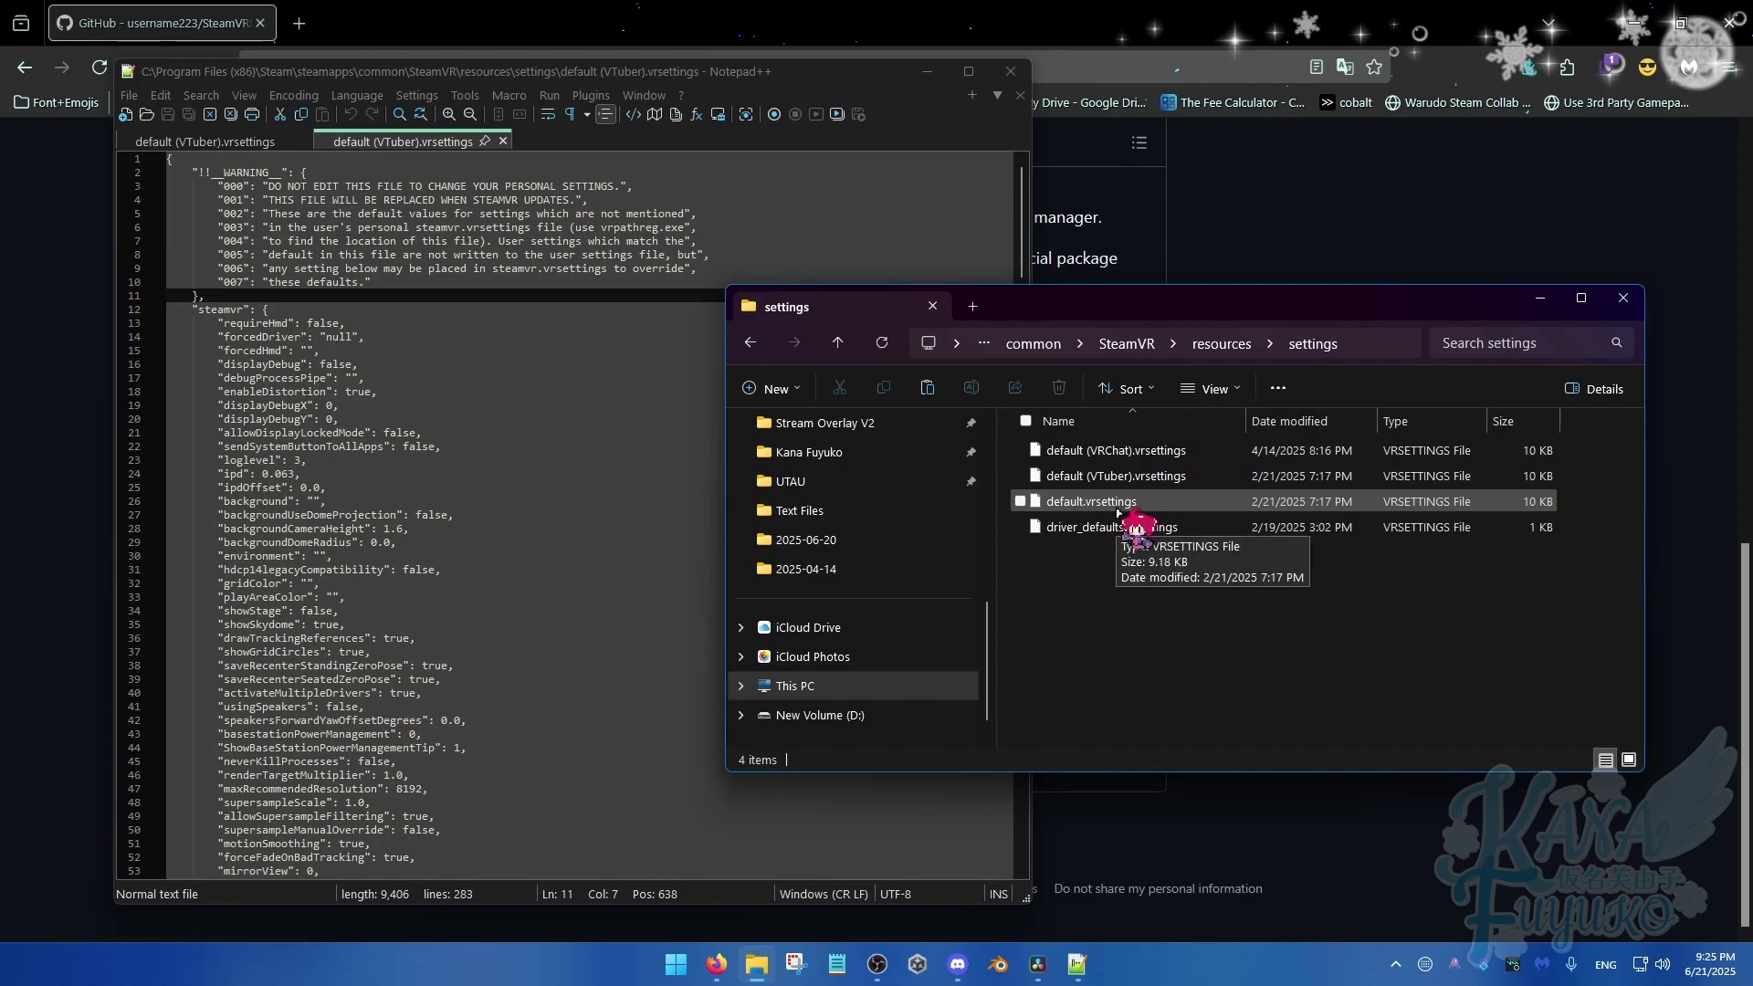
left_click(1086, 502)
left_click(1083, 504)
key("Escape")
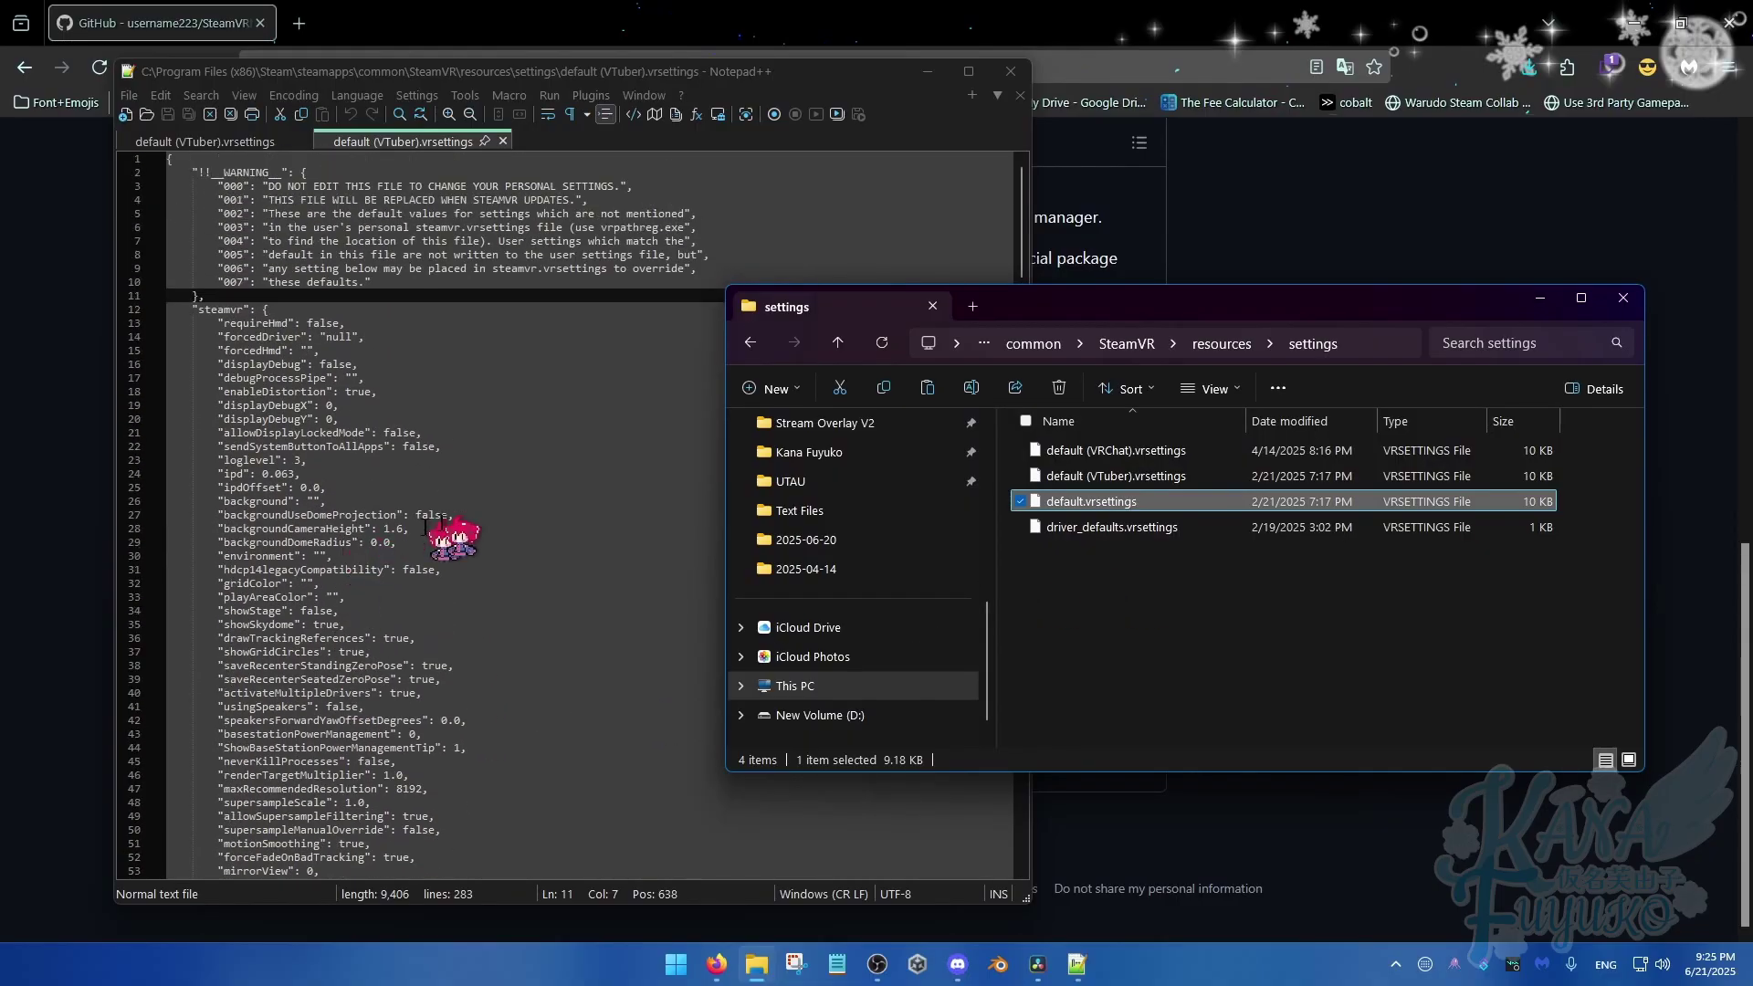
- Minimize the Notepad++ window and clear the file selection in the settings folder
left_click(460, 582)
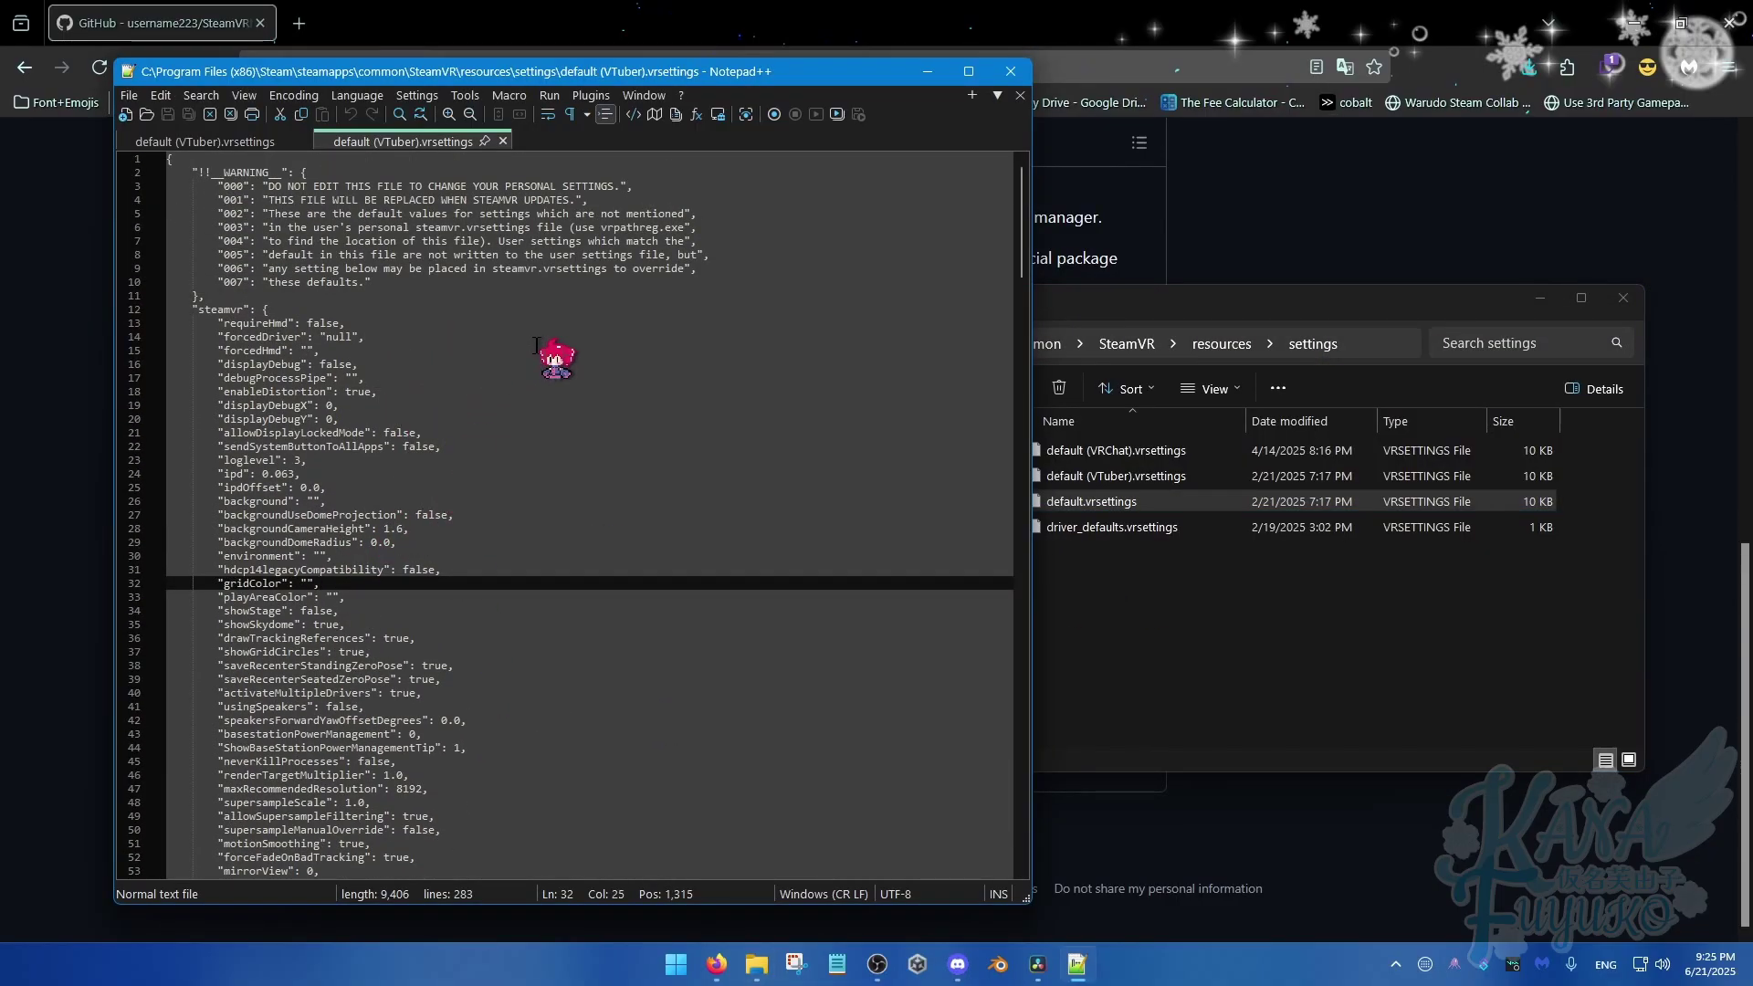
left_click(926, 71)
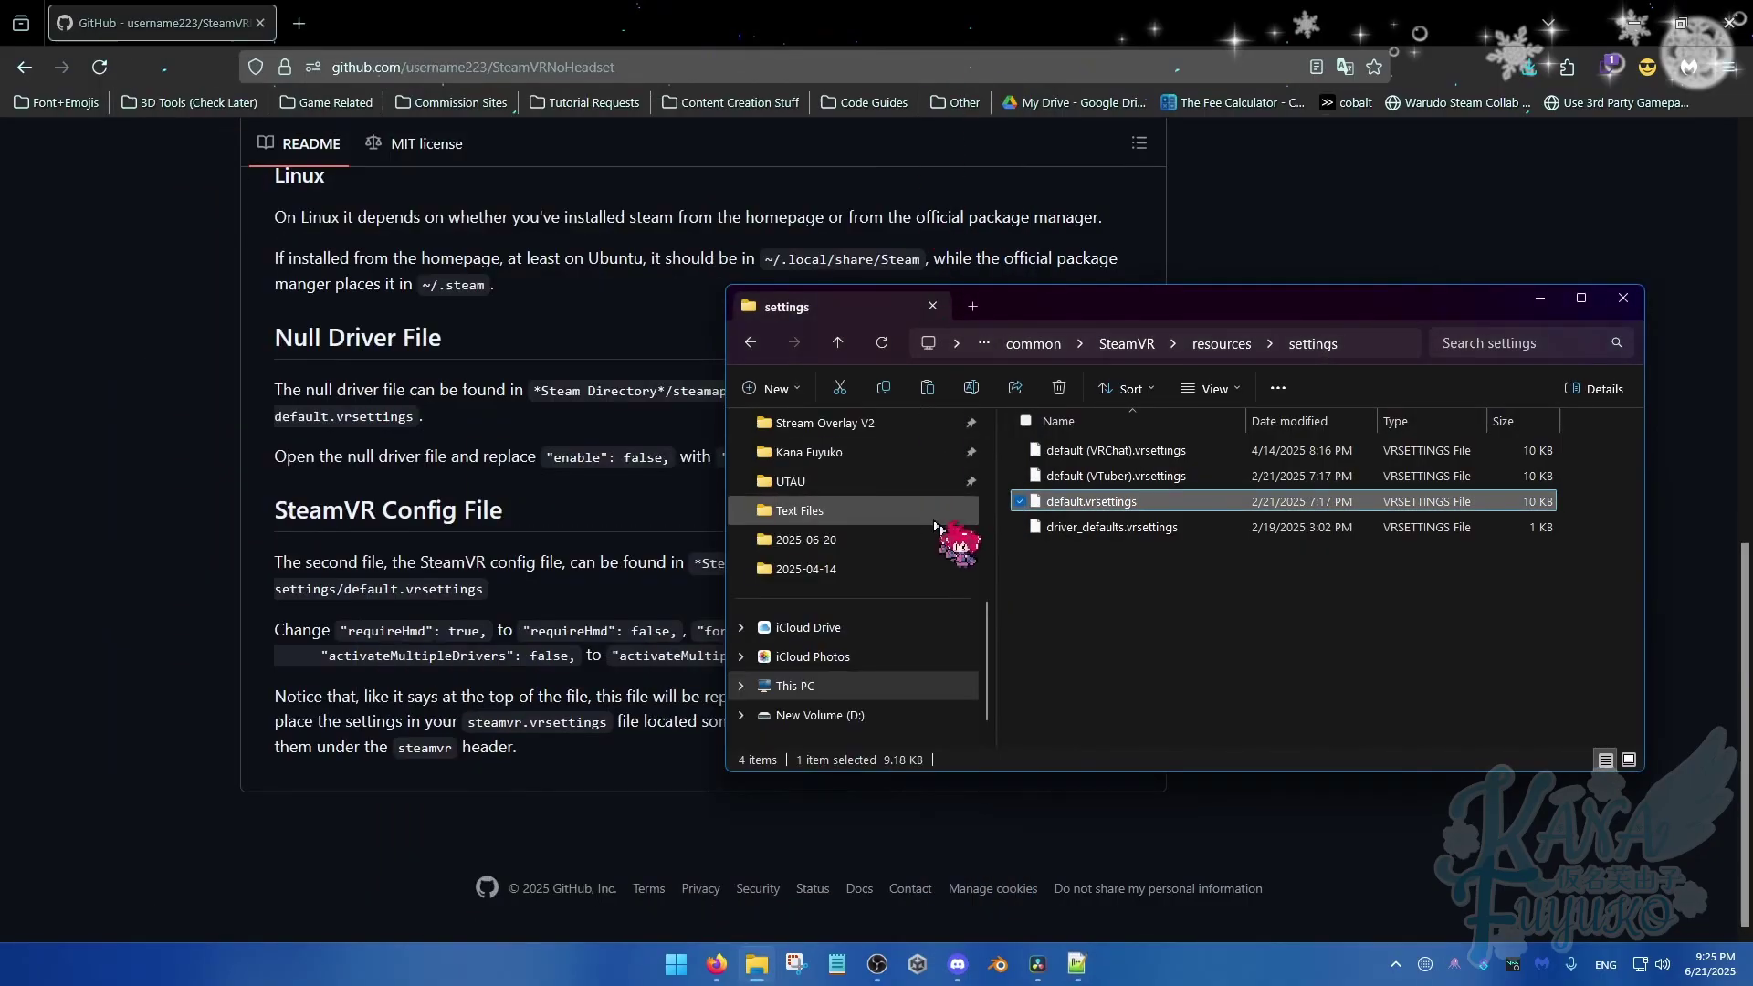
left_click(1055, 570)
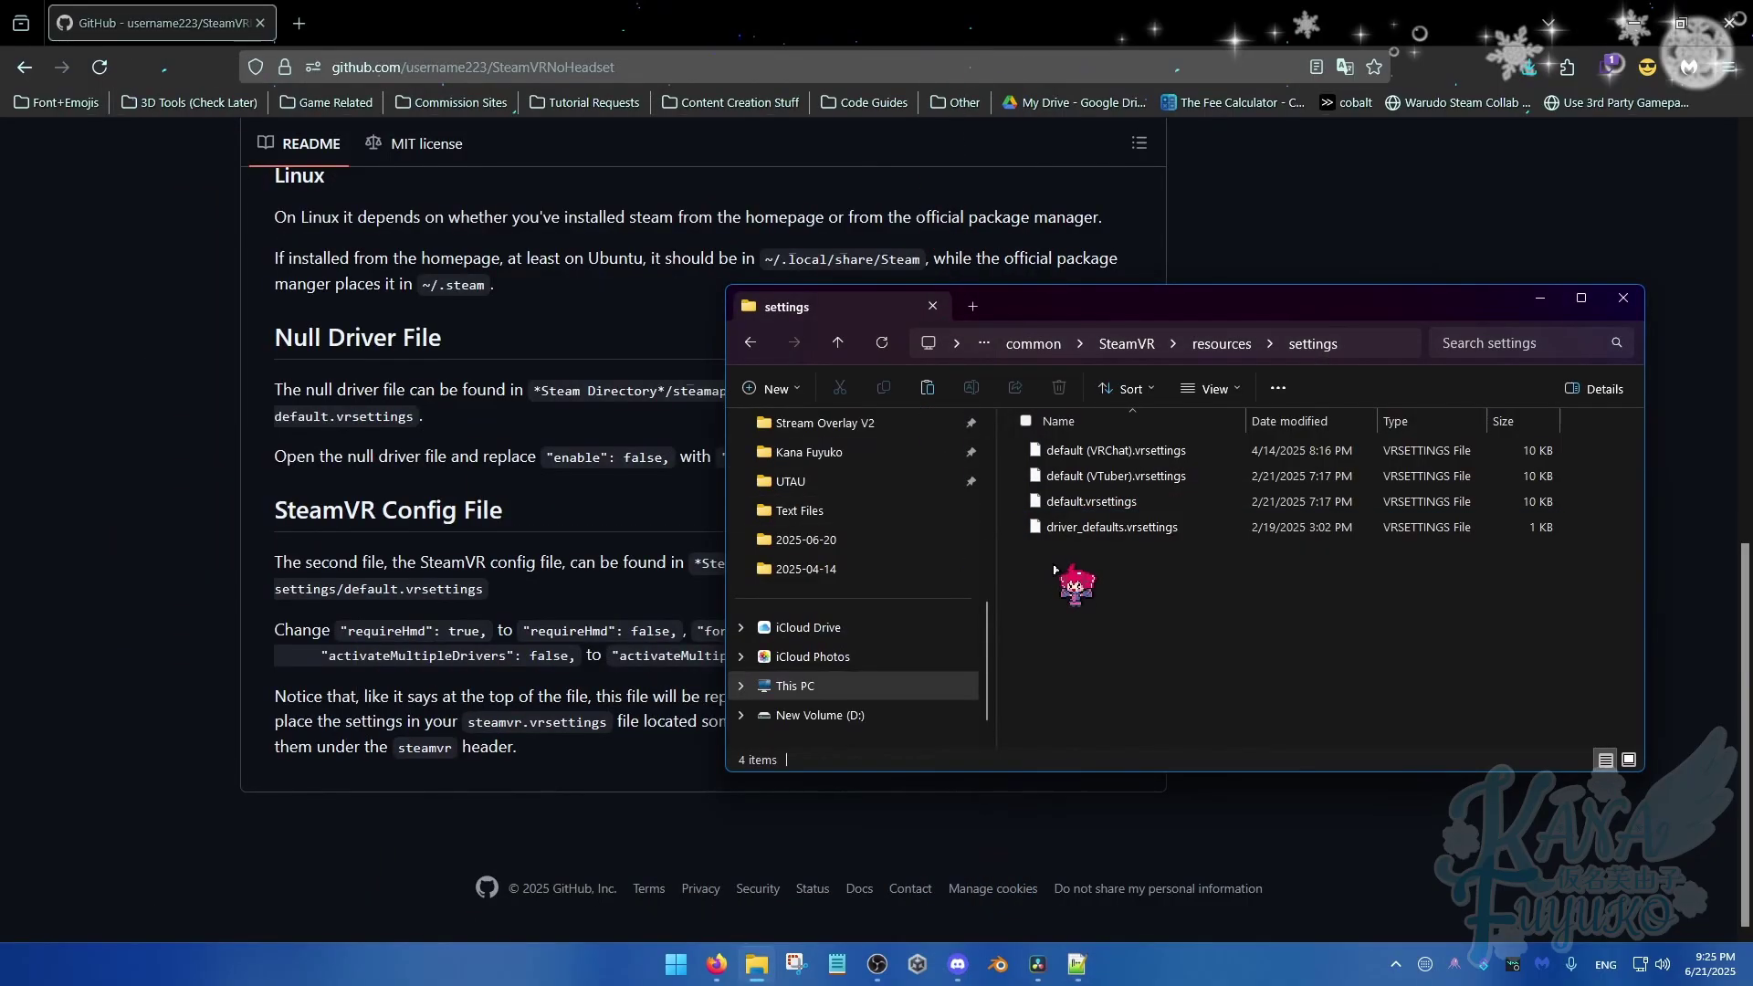
- Go back to the start of the SteamVRNoHeadset README and highlight part of its title about running without a headset
scroll(559, 461, "up", 15)
left_click(571, 639)
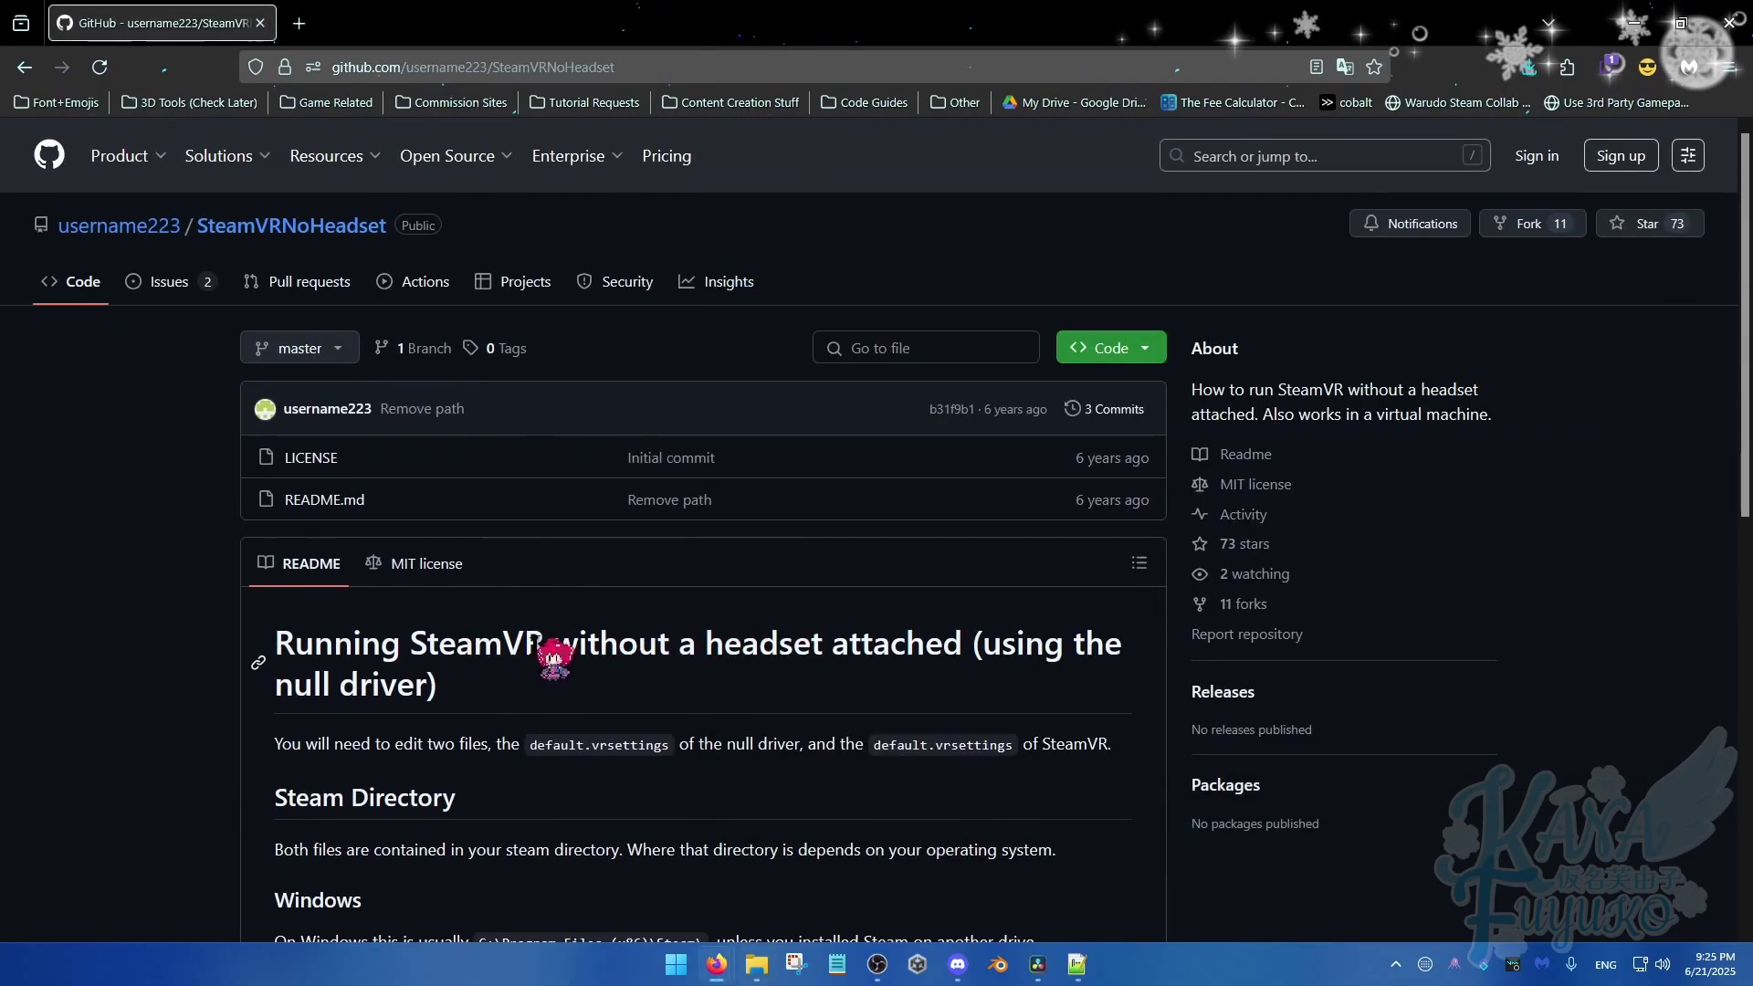
left_click_drag(539, 639, 811, 641)
left_click(903, 653)
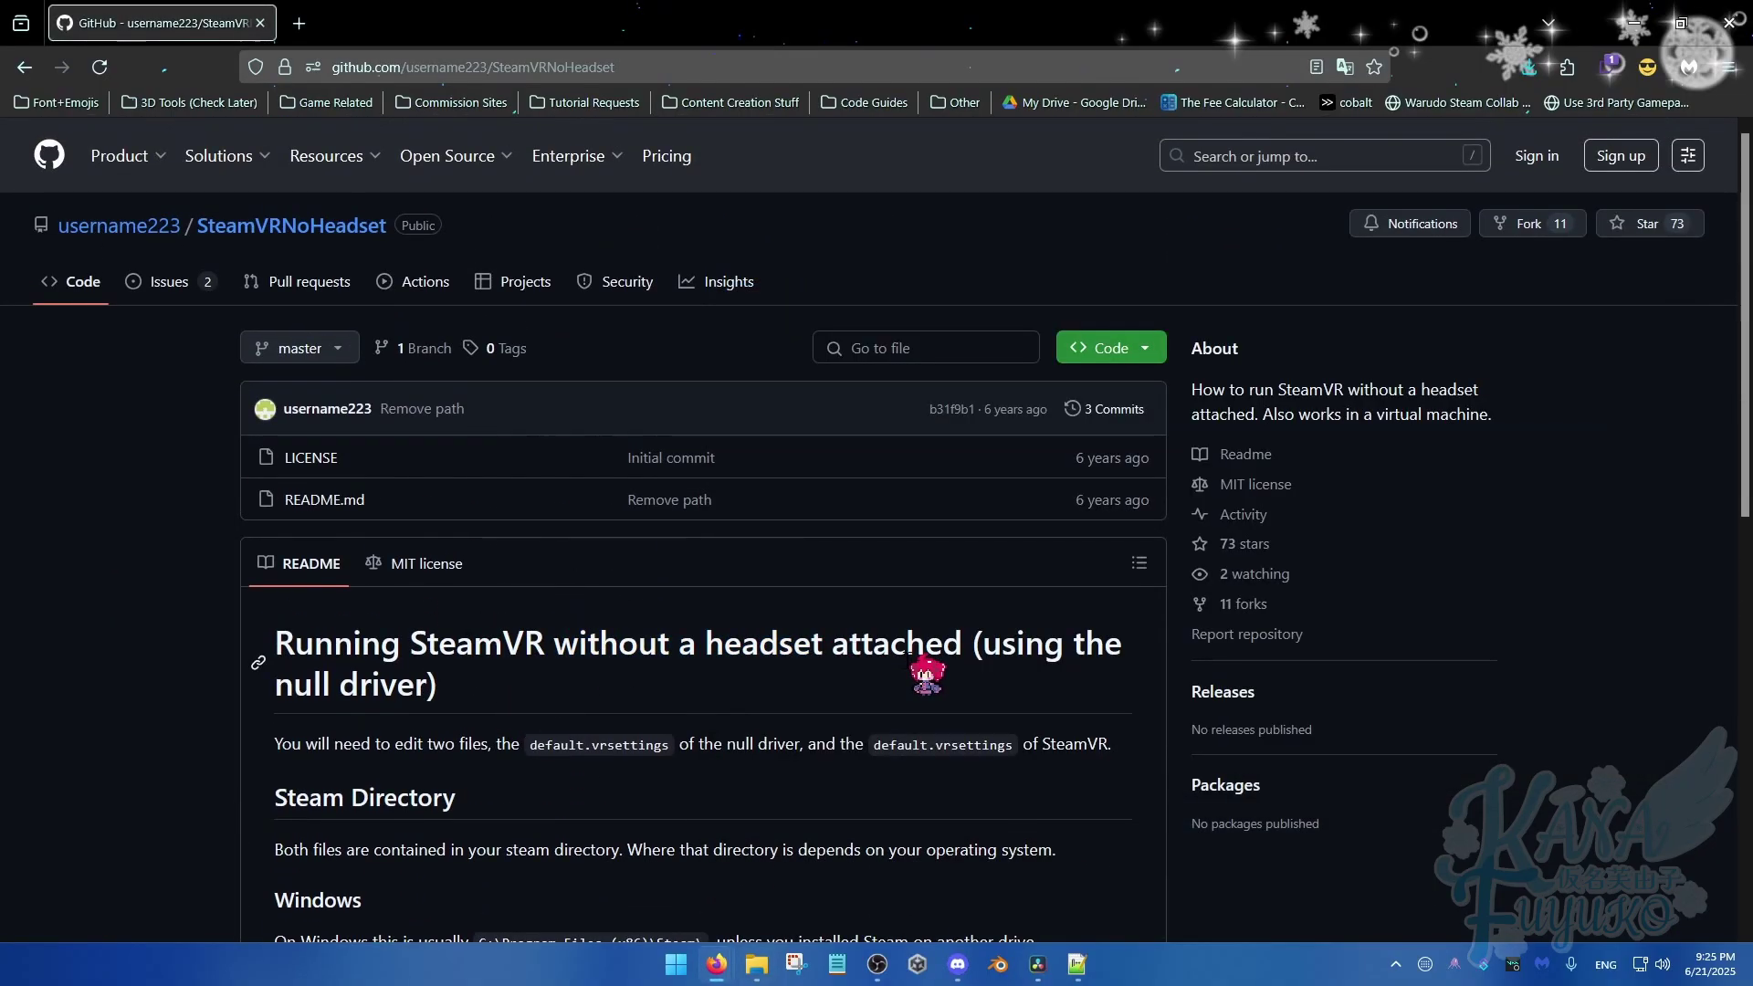
- Search Windows for steamvr, launch SteamVR, dismiss its Headset Notice and move its status window over the README
key("super")
type("steamvr")
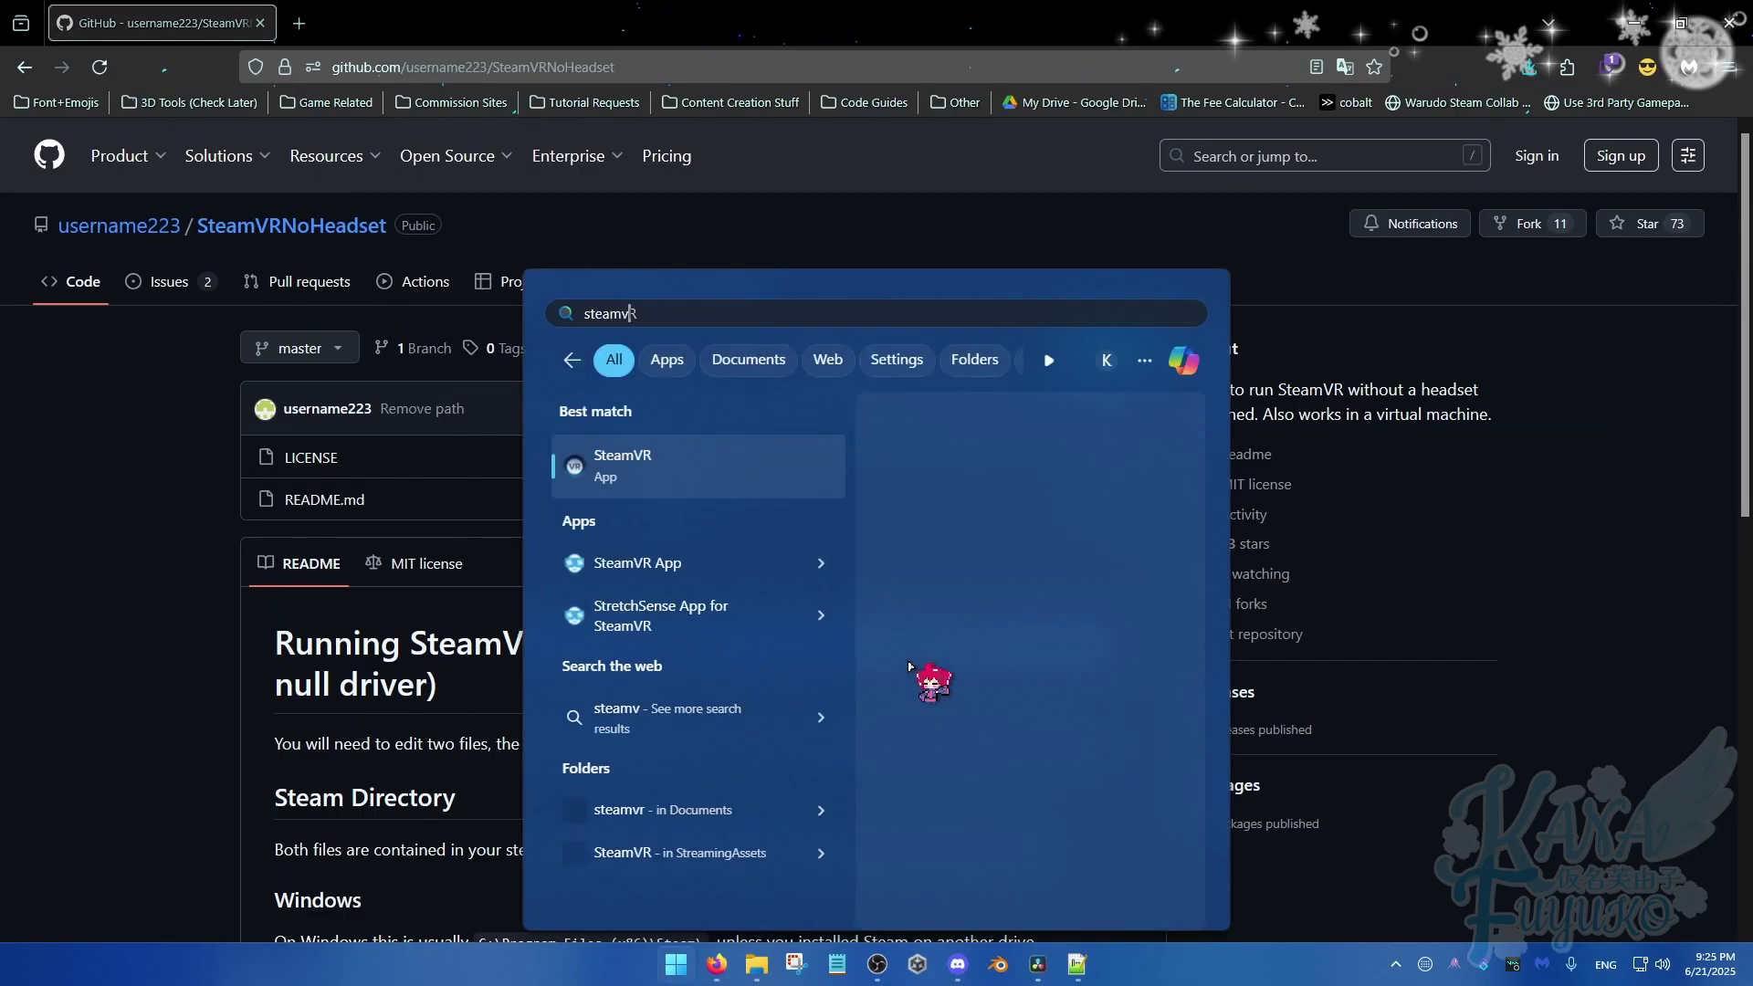
left_click(750, 470)
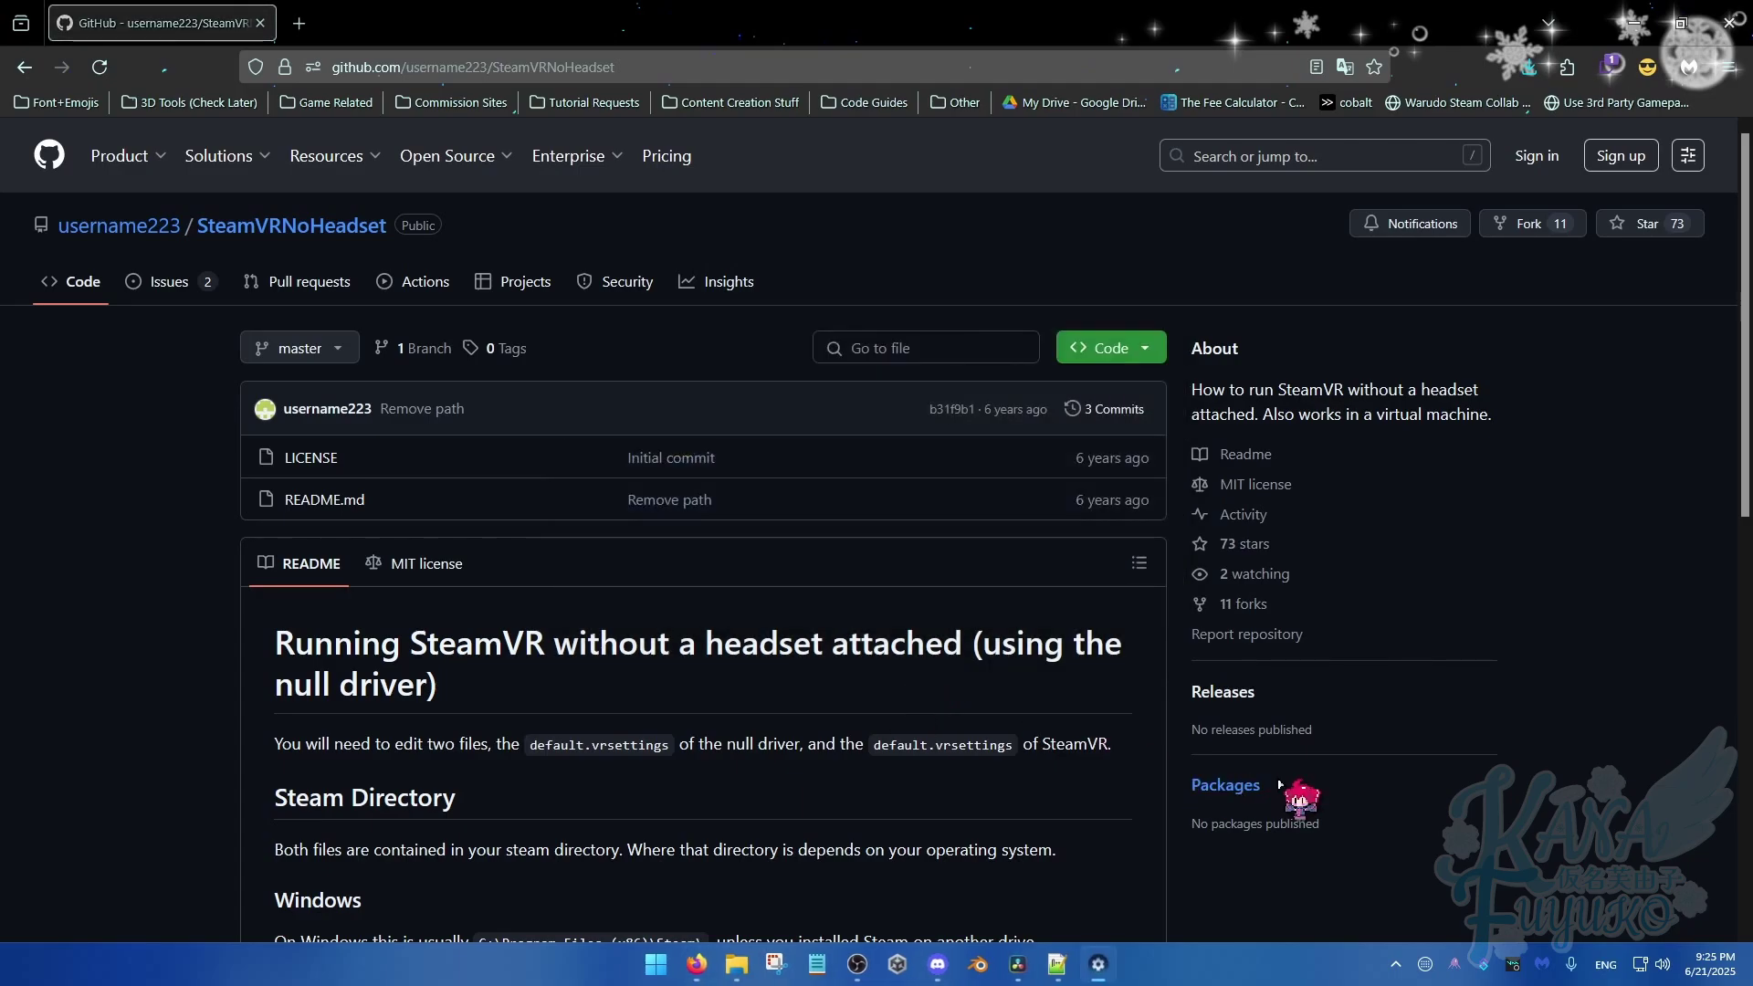
mouse_move(1109, 968)
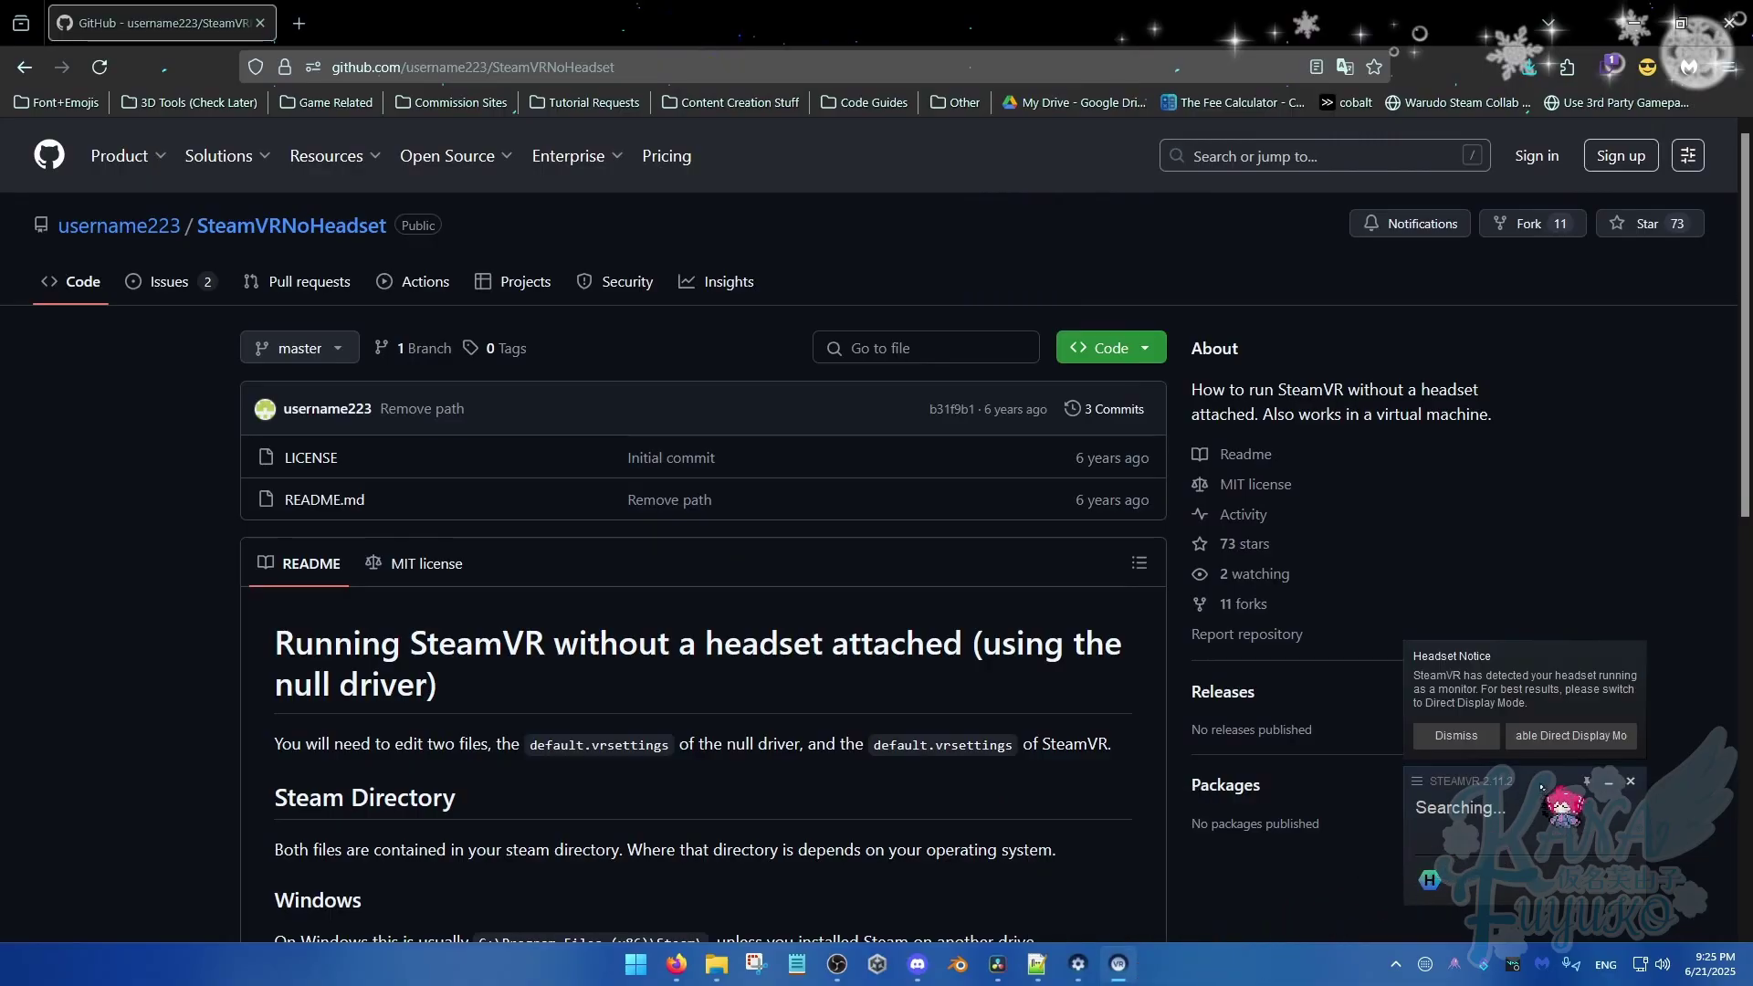
left_click(1469, 745)
left_click_drag(1479, 781, 855, 490)
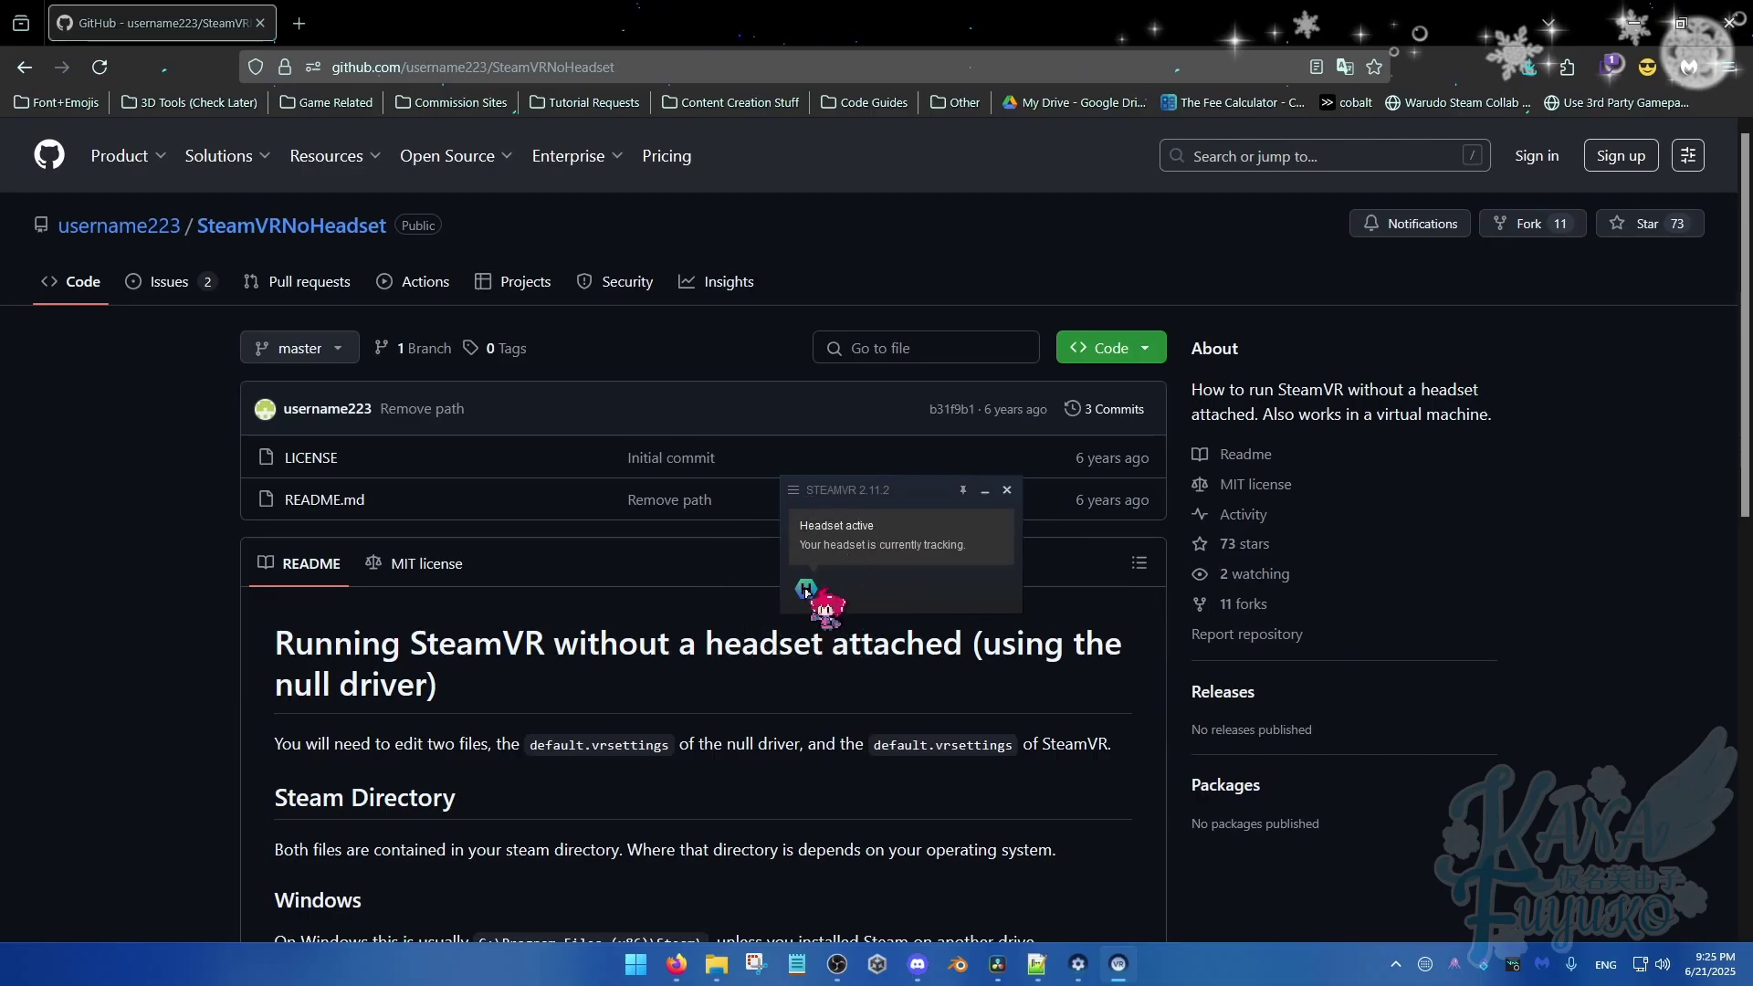
- Check the headset icon's status in the SteamVR window and look at the Room Setup entry among its commands
left_click(806, 591)
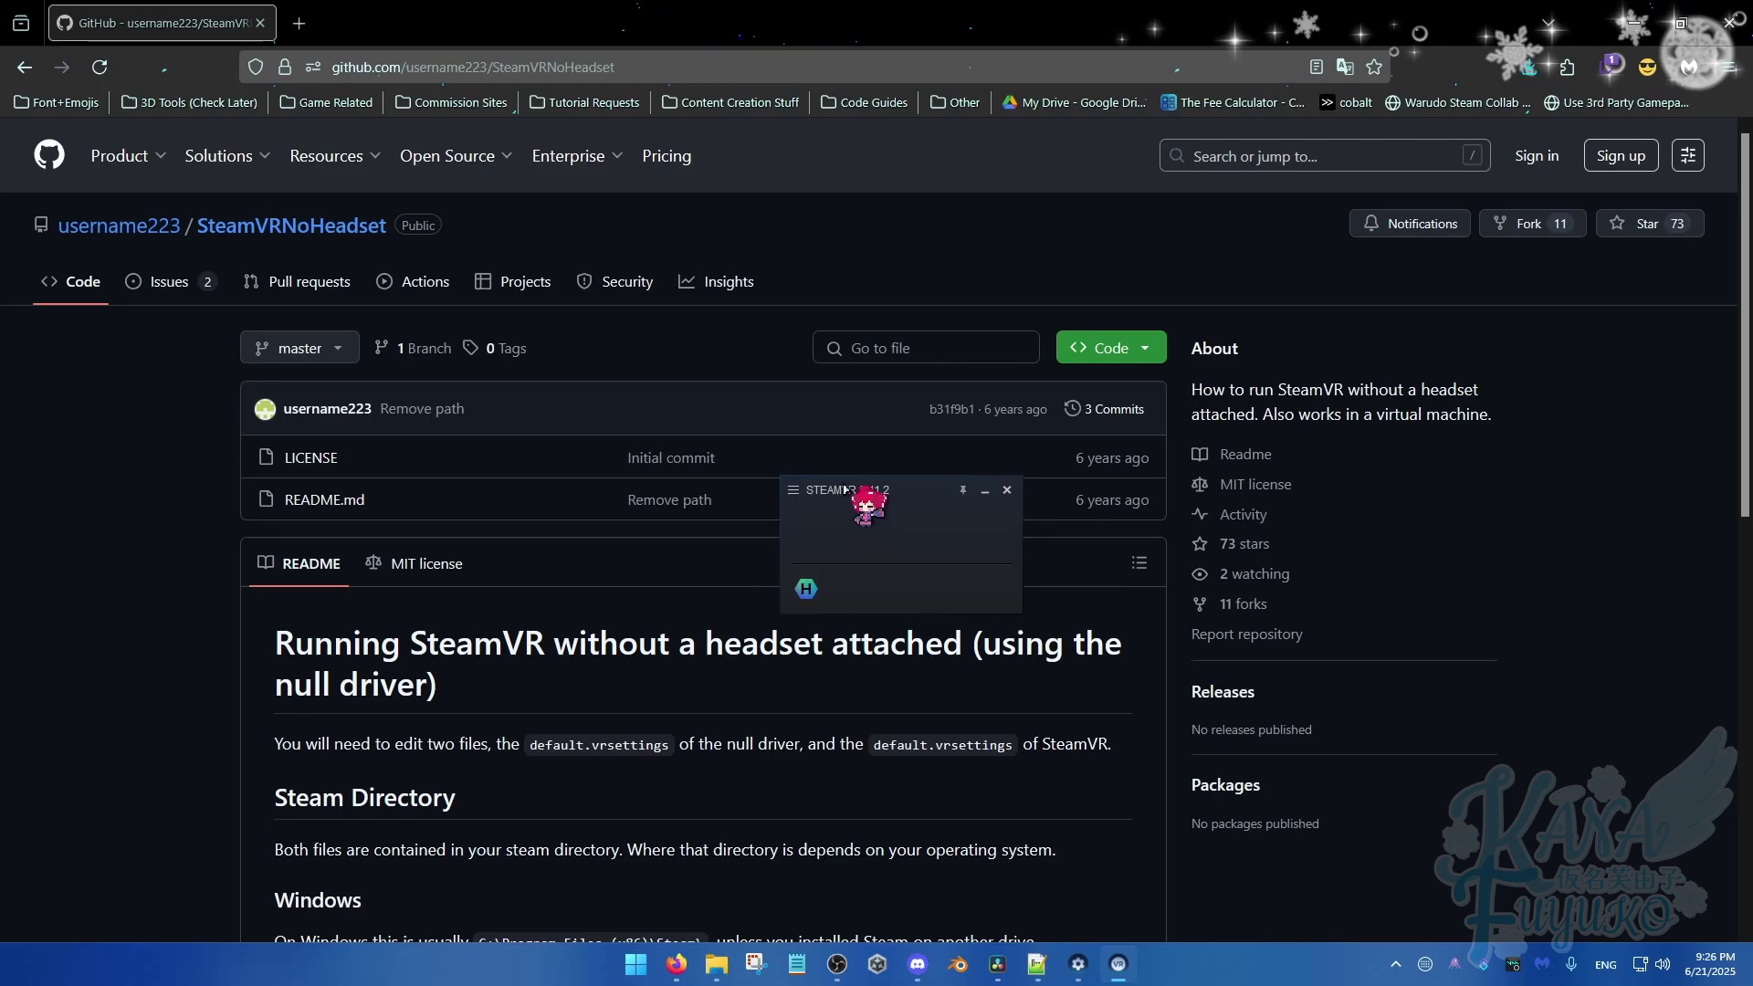
left_click(870, 491)
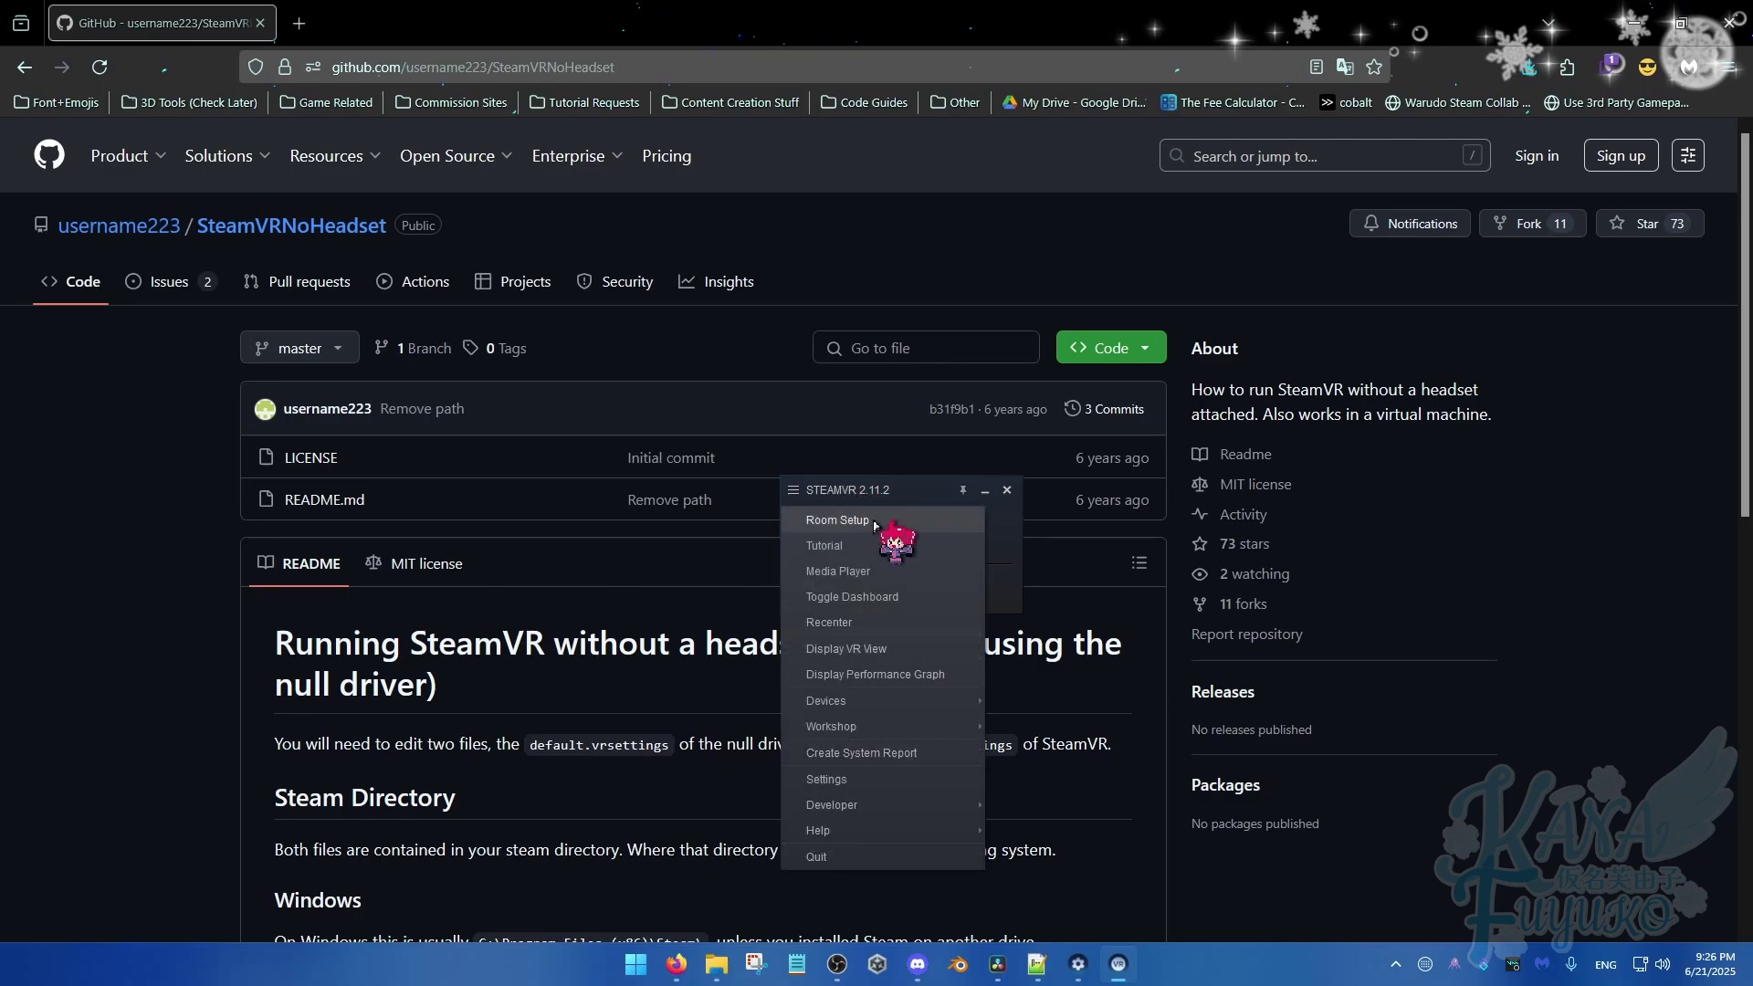
left_click(827, 522)
left_click(912, 490)
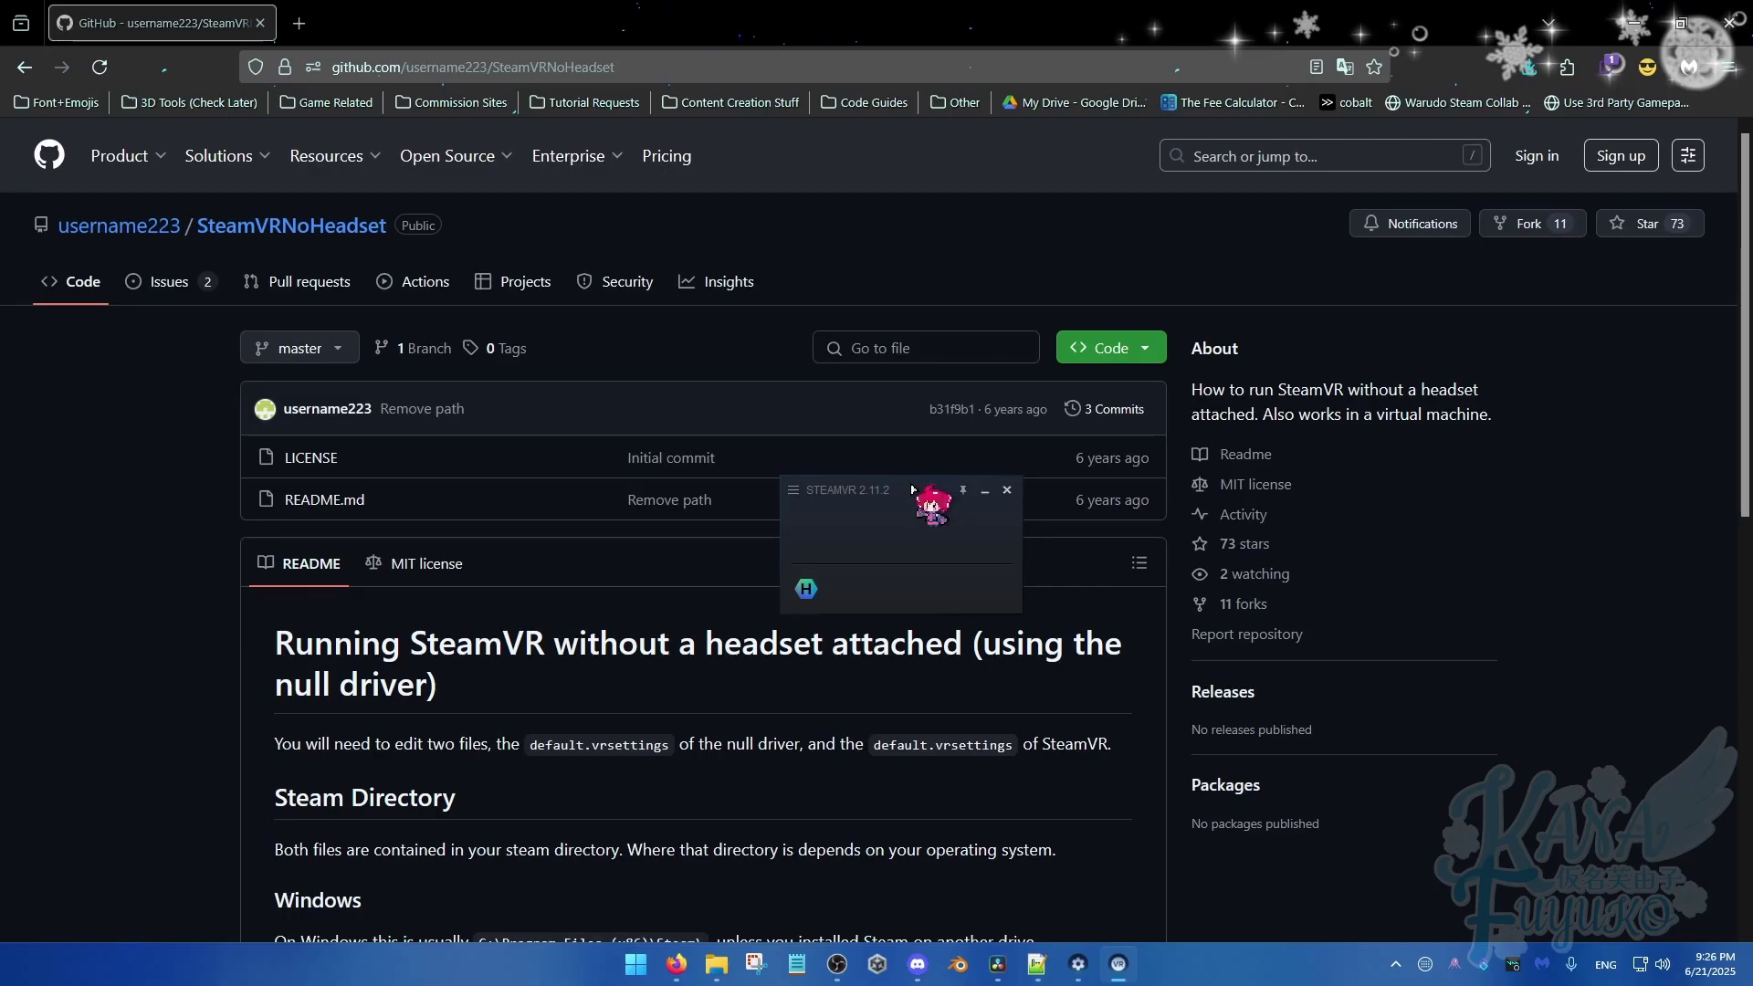
- Review the README's Null Driver File and SteamVR Config File sections again
scroll(1235, 707, "down", 10)
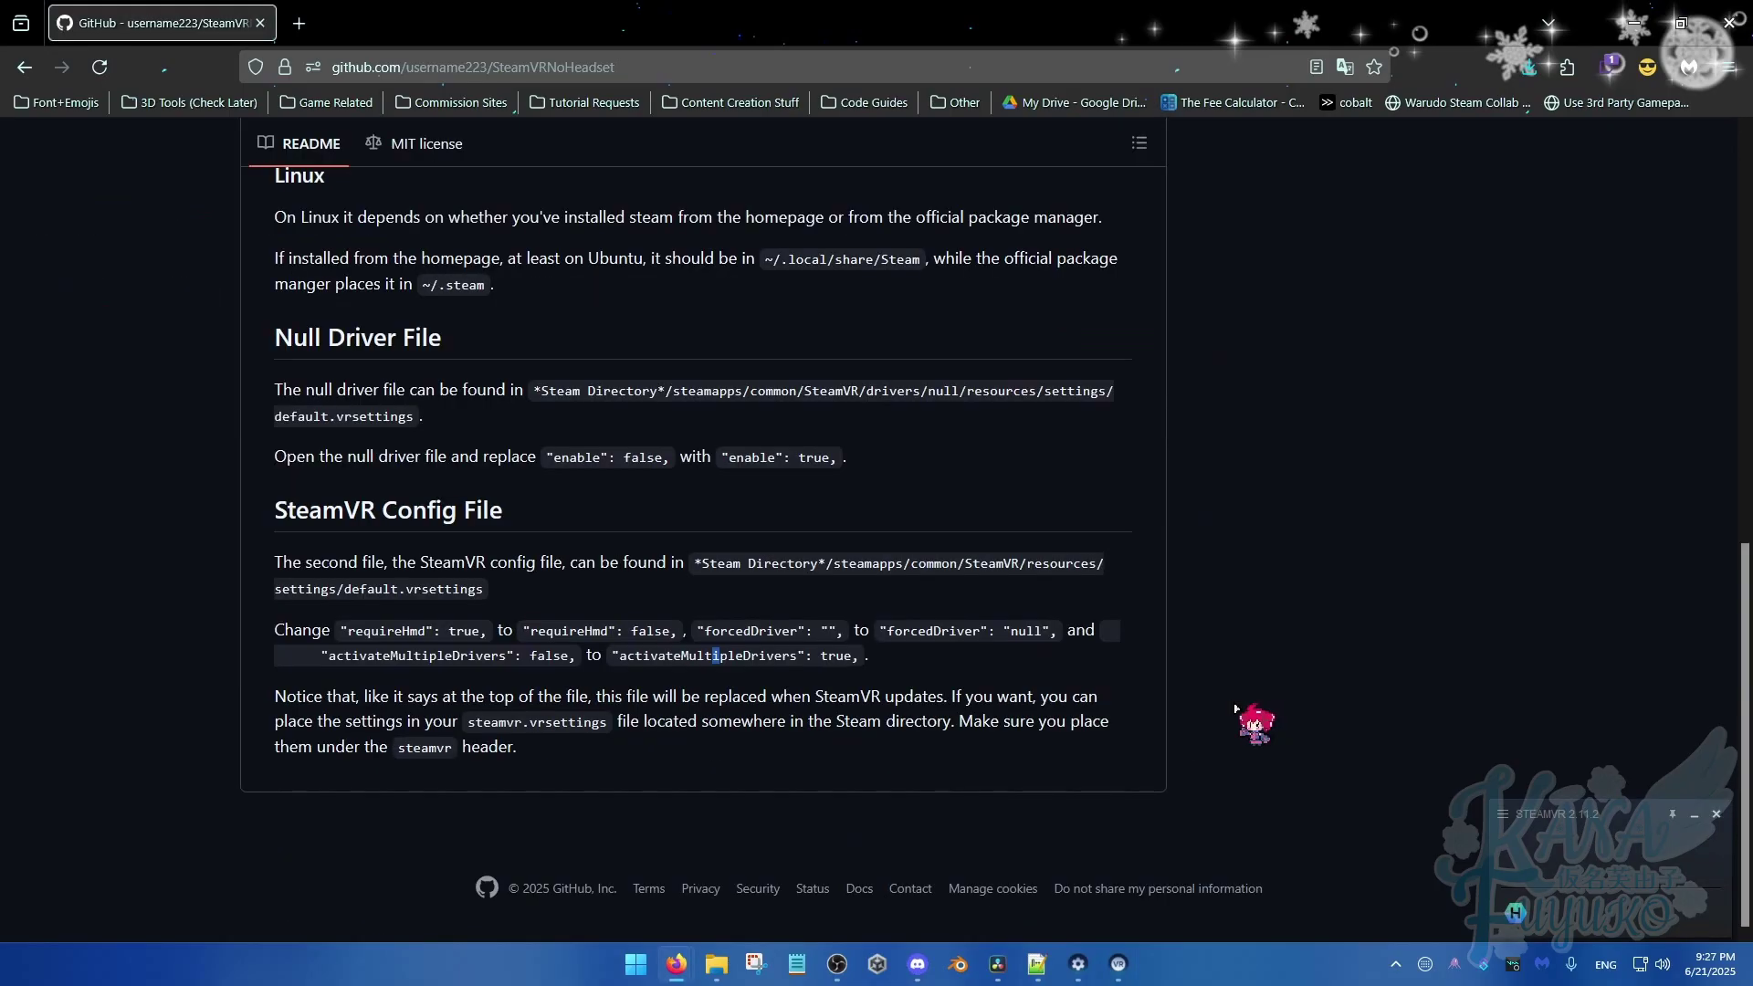